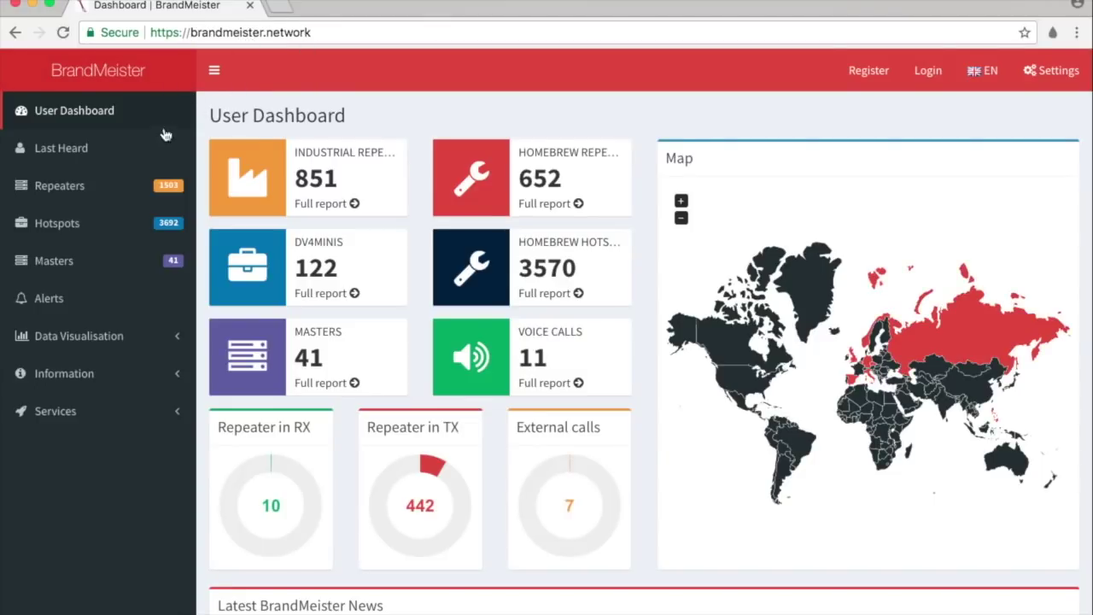
Search the repeater list for W6YYY and open the info page of the W6YYY NorCal repeater
left_click(64, 190)
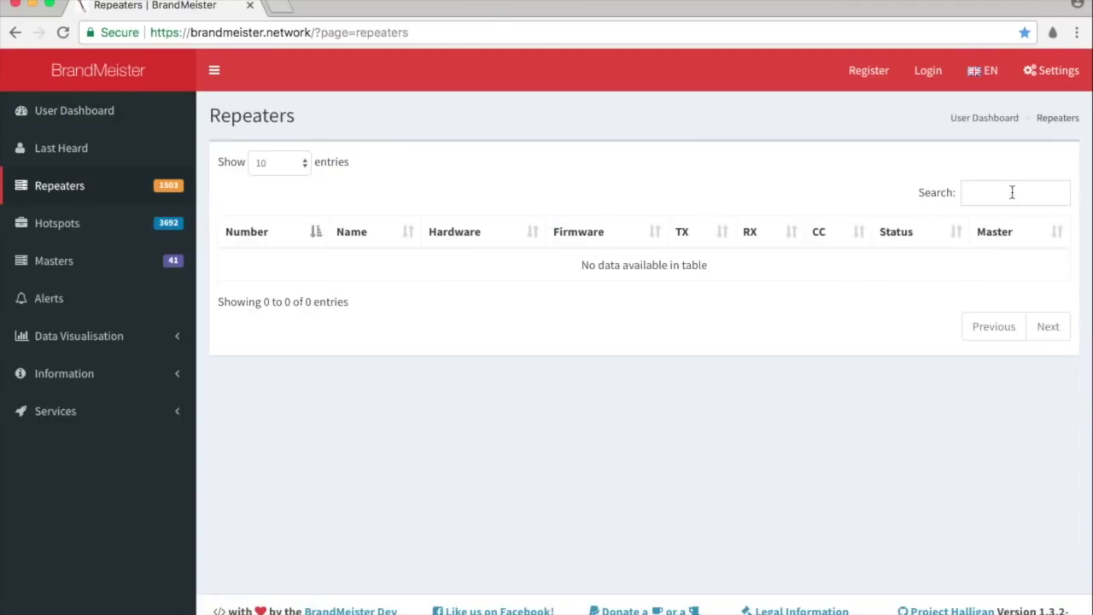
left_click(1012, 192)
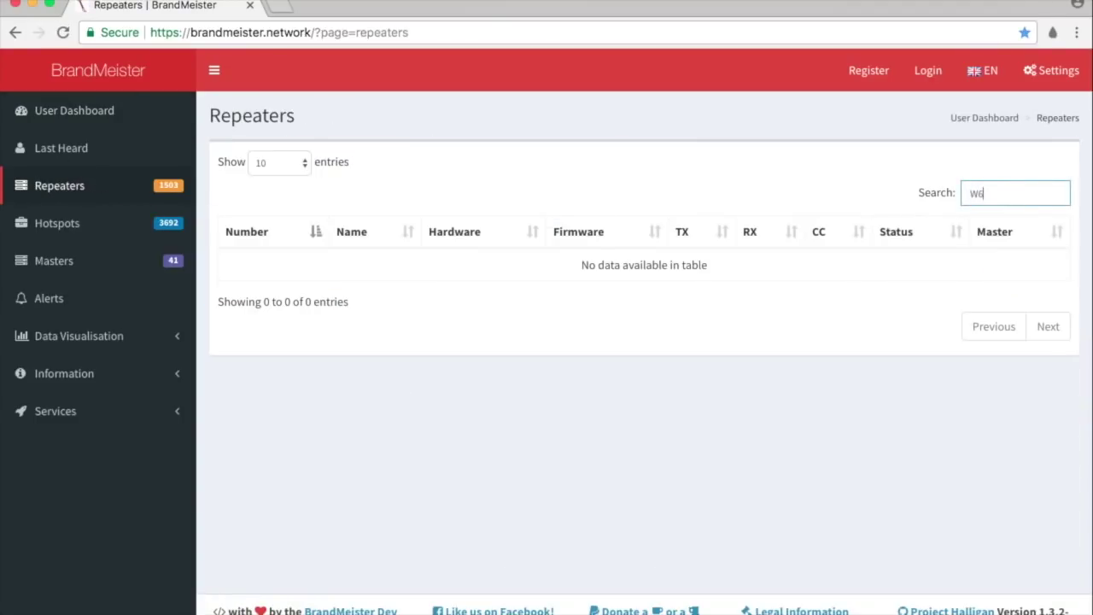
type("W6YYY")
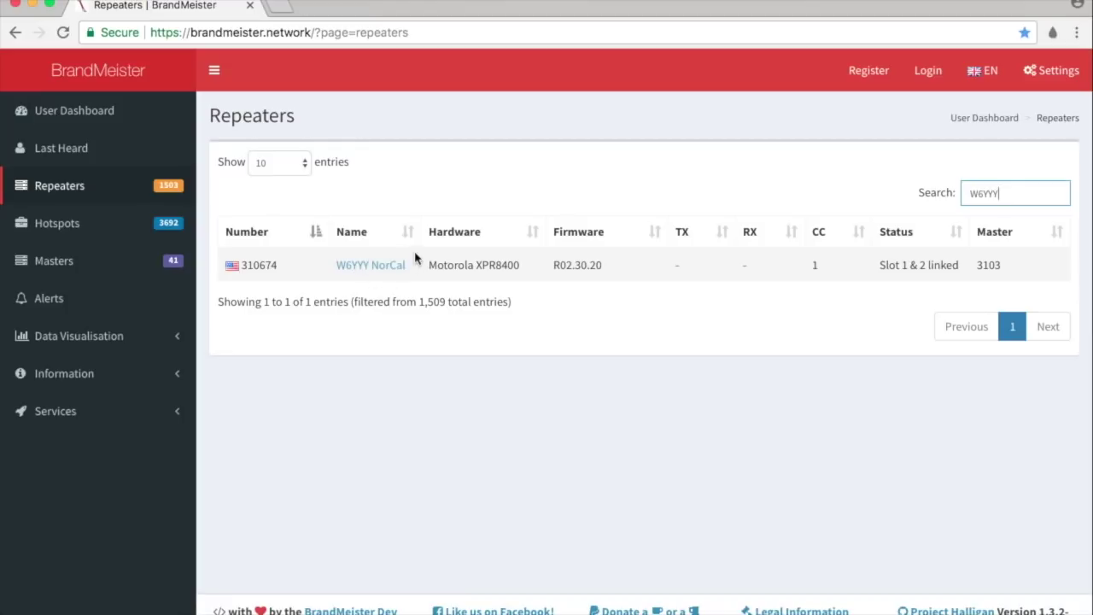
left_click(359, 267)
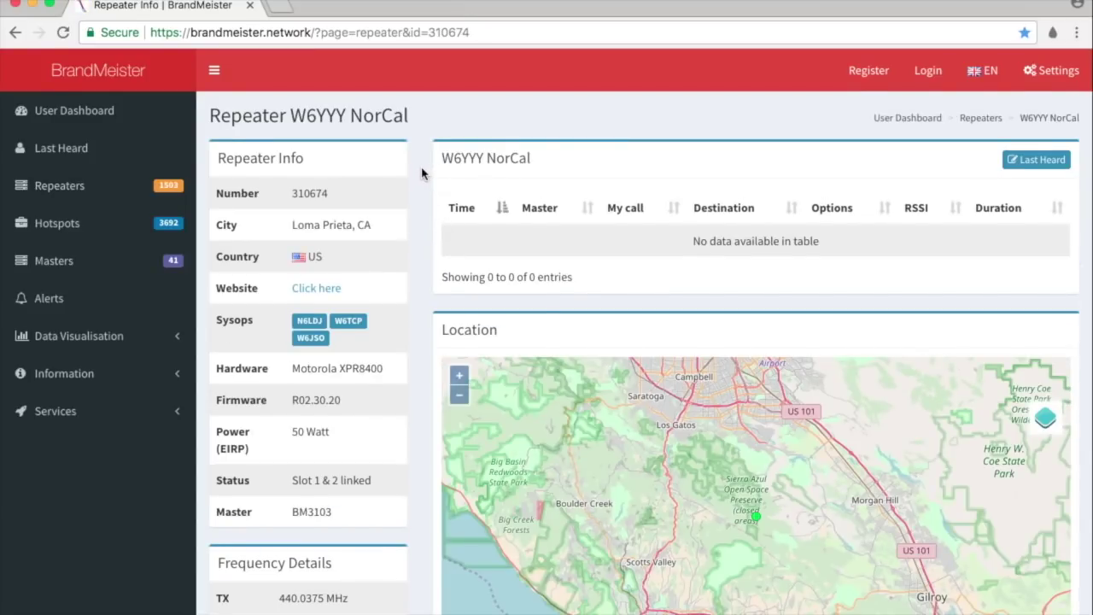
Review the W6YYY NorCal page's general info, frequency details, slot details and antenna details
scroll(421, 173, "down", 3)
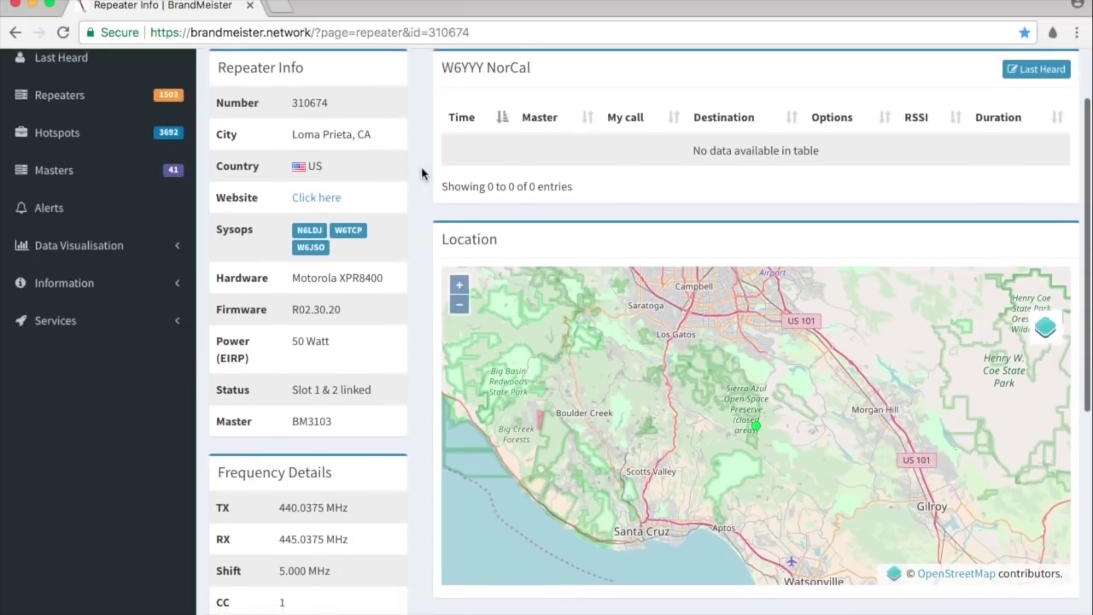
scroll(421, 174, "down", 3)
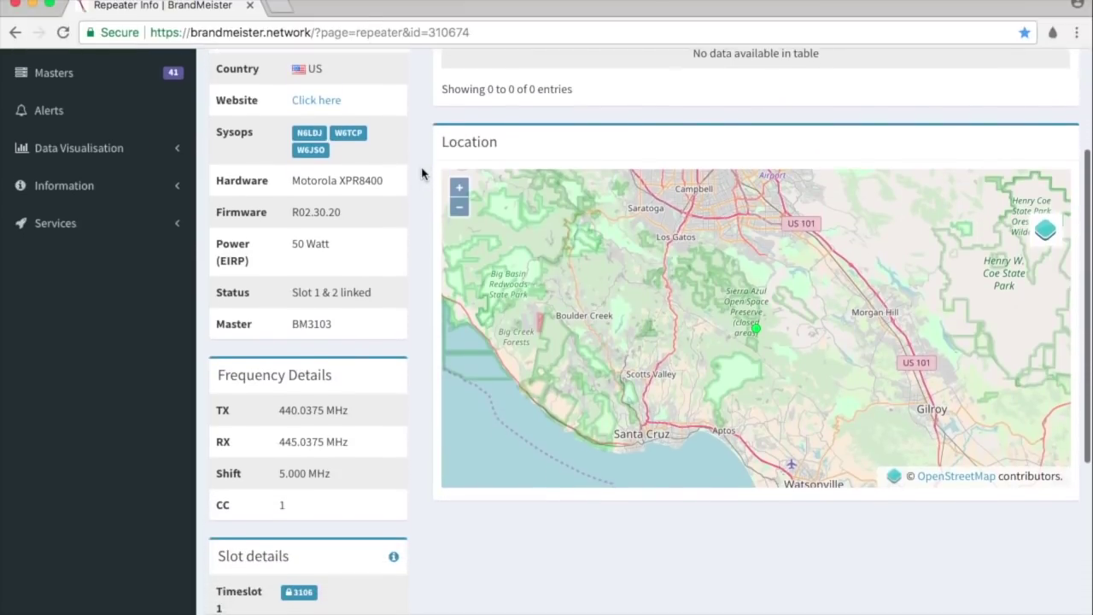
scroll(421, 174, "down", 4)
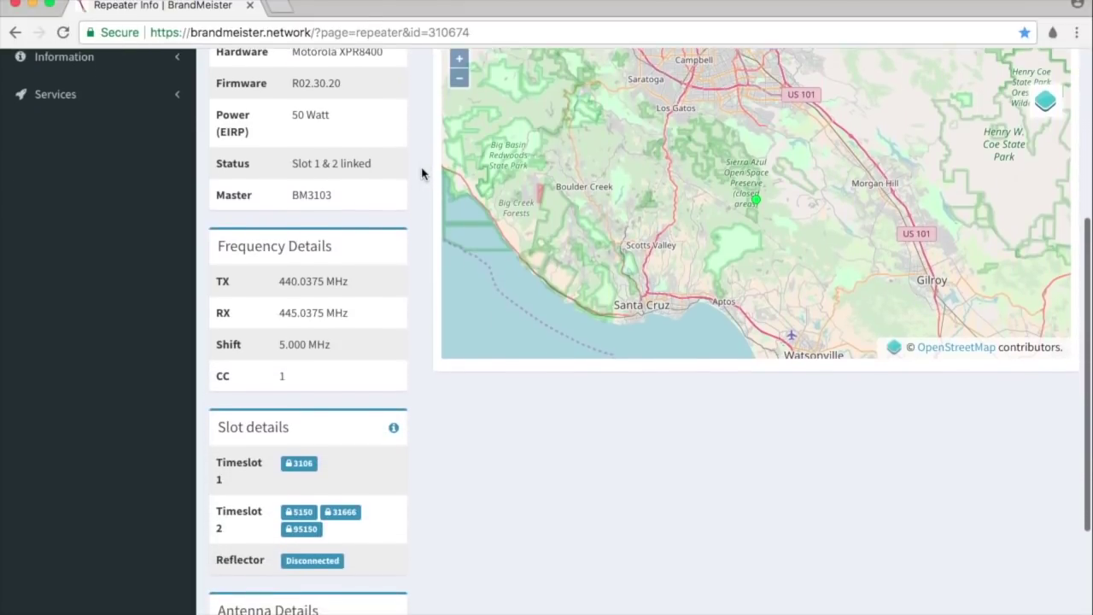
scroll(422, 173, "down", 2)
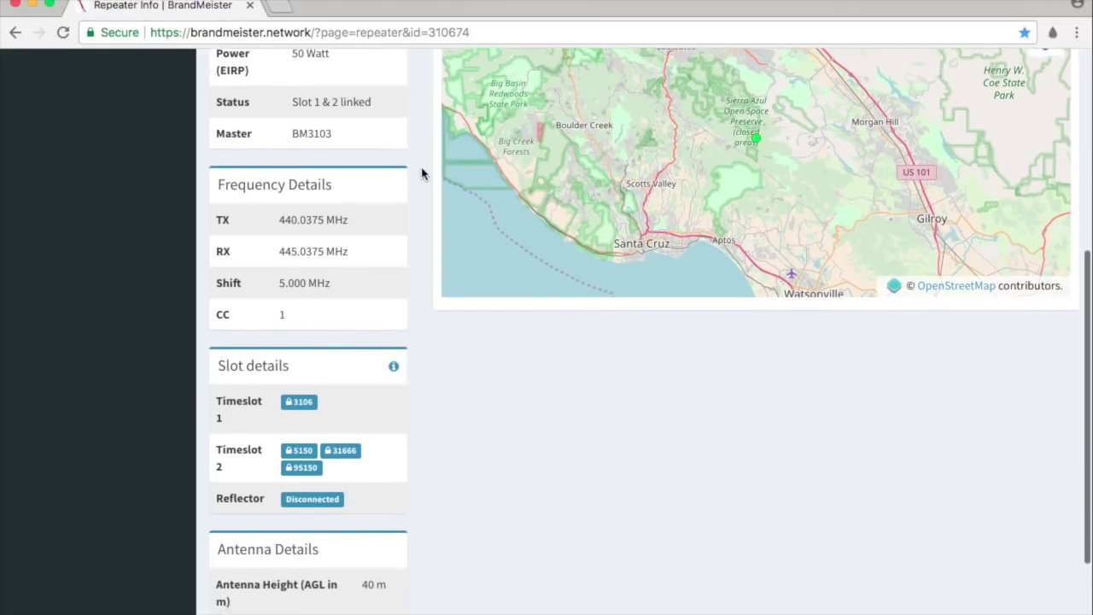
scroll(421, 174, "down", 3)
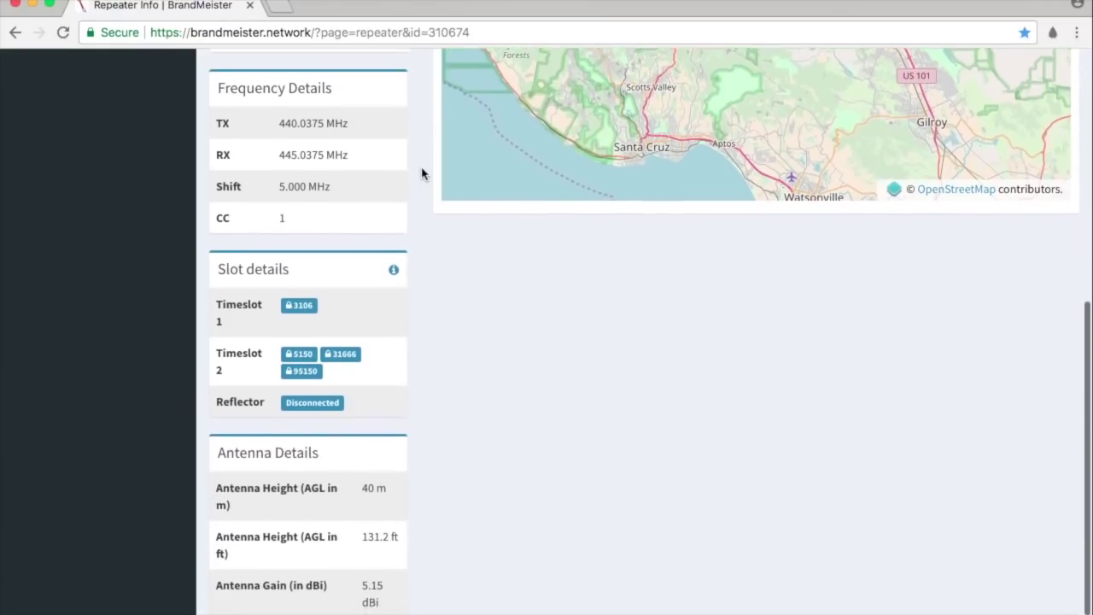
scroll(422, 173, "down", 1)
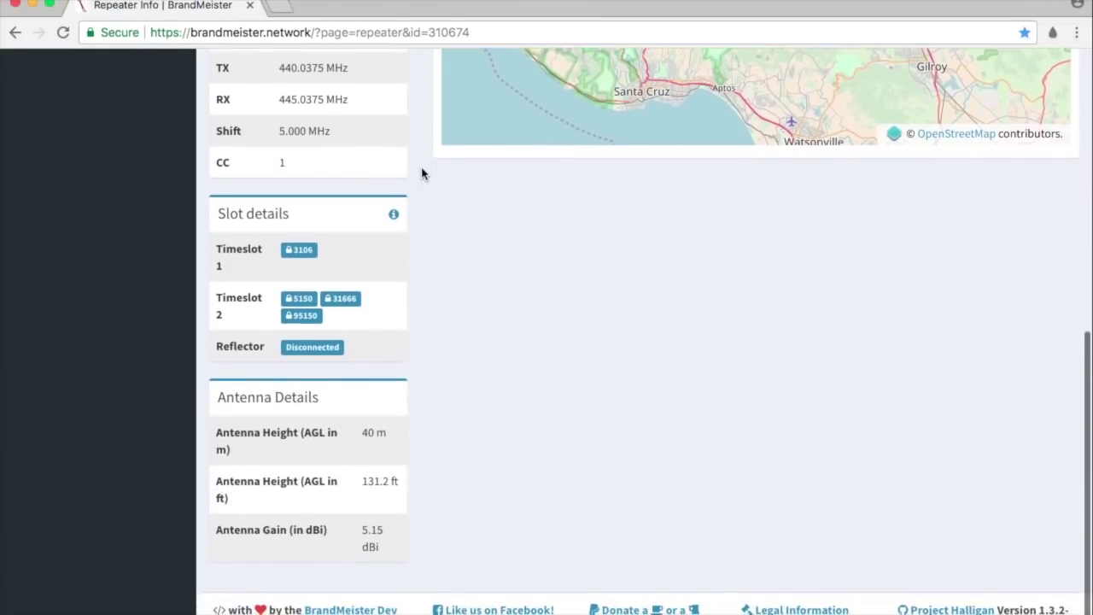
scroll(421, 173, "up", 14)
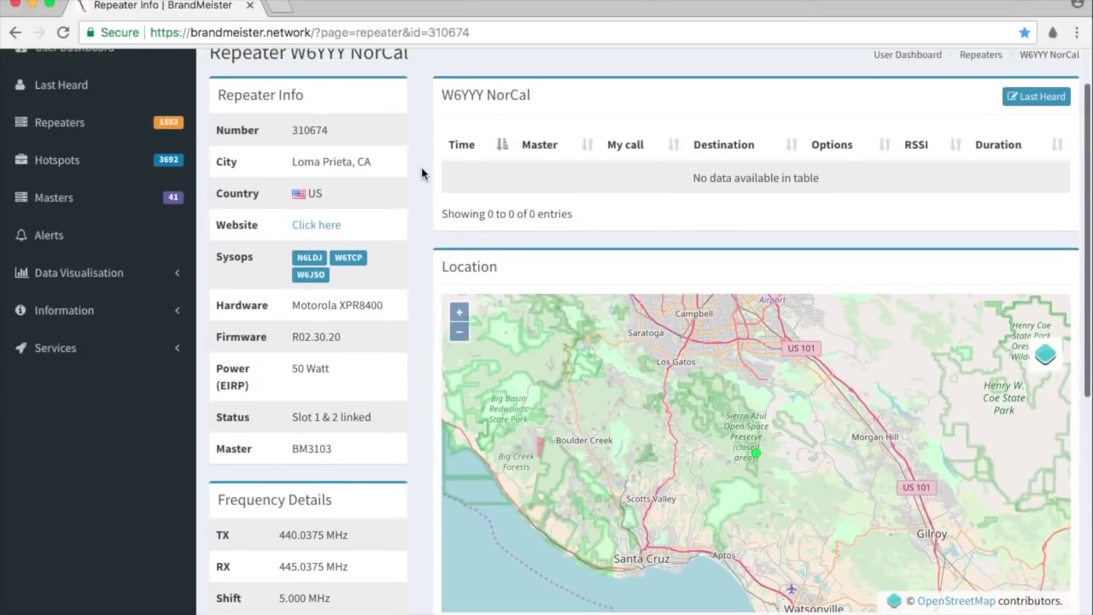
scroll(421, 174, "up", 1)
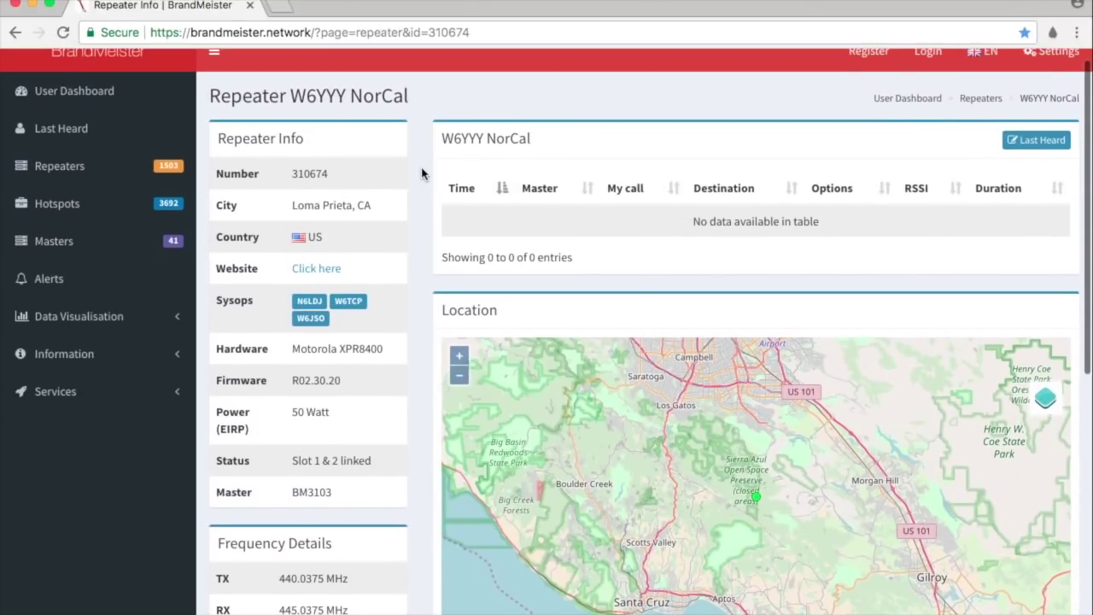
scroll(422, 173, "down", 1)
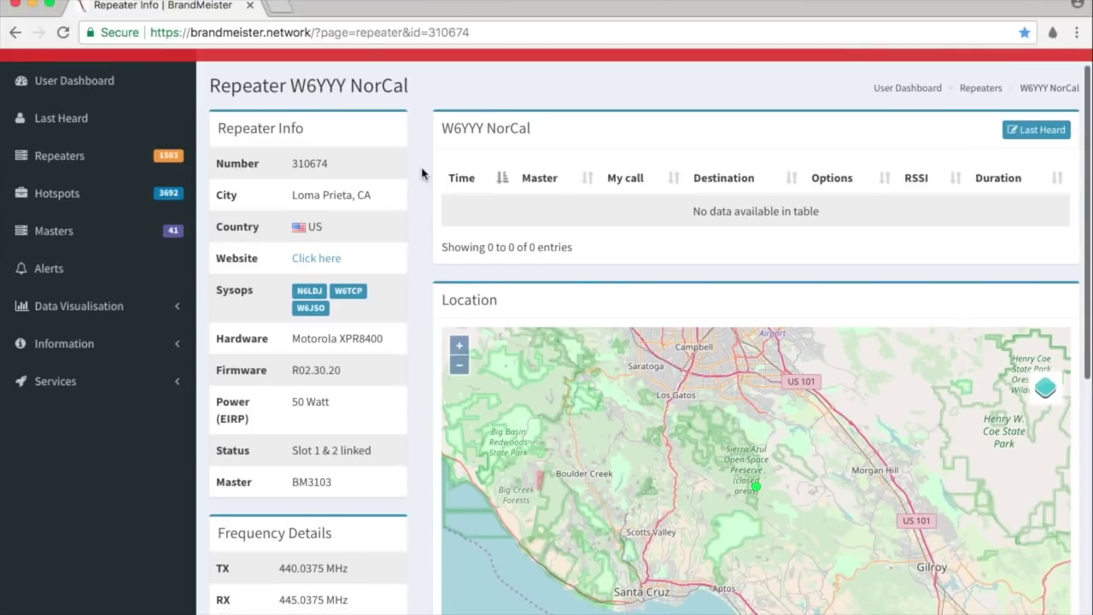
scroll(422, 174, "up", 1)
scroll(421, 173, "up", 1)
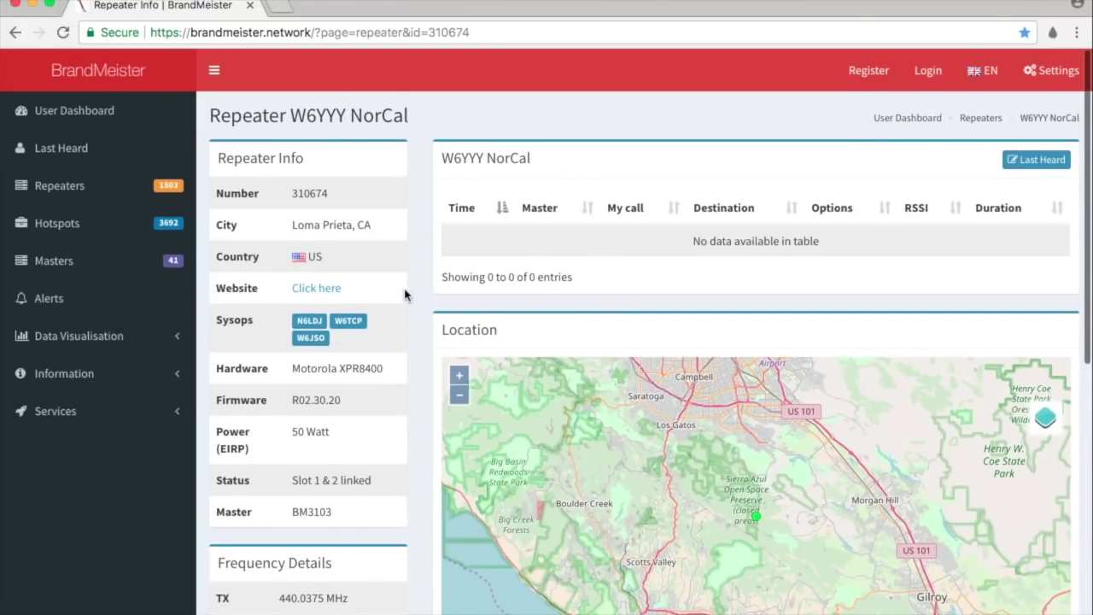
Check the names of the talkgroups linked to Timeslot 1 and Timeslot 2 in the repeater's slot details
scroll(417, 292, "down", 5)
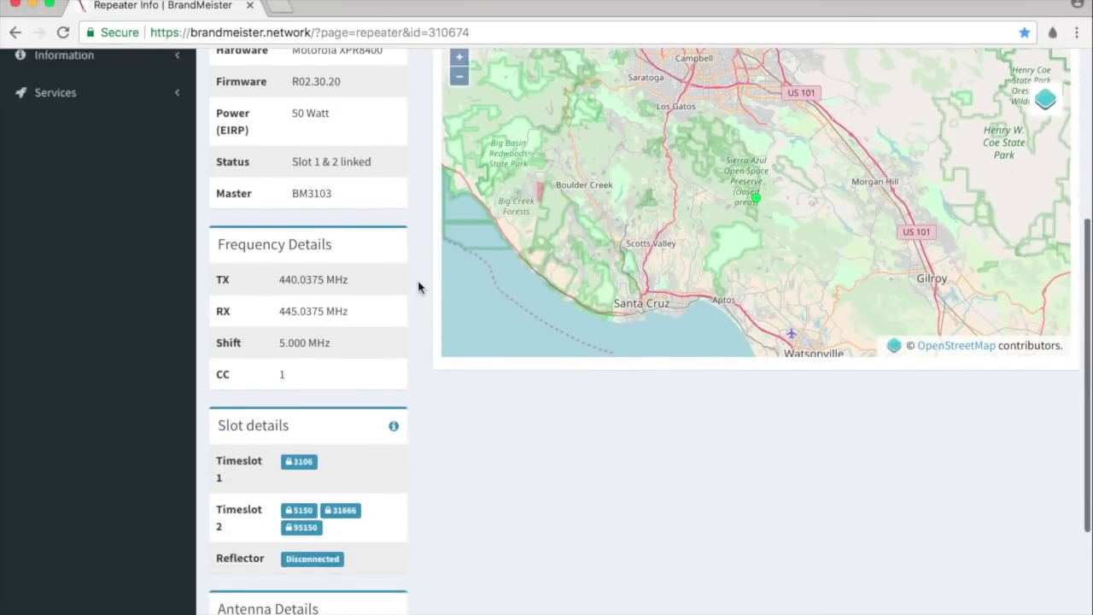
scroll(418, 287, "down", 2)
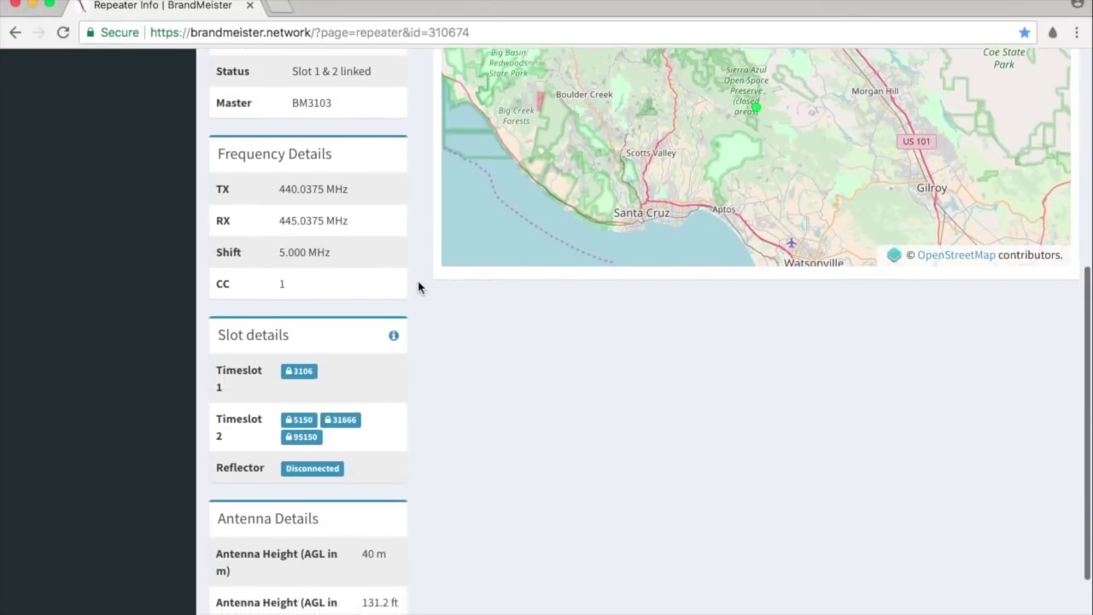
scroll(419, 287, "up", 1)
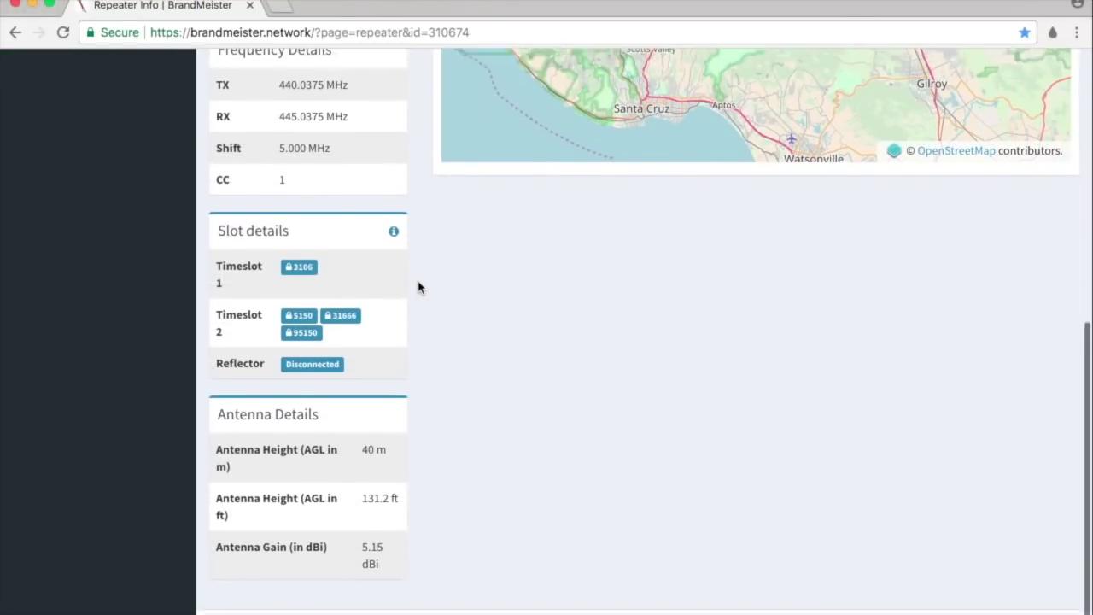
scroll(419, 287, "down", 1)
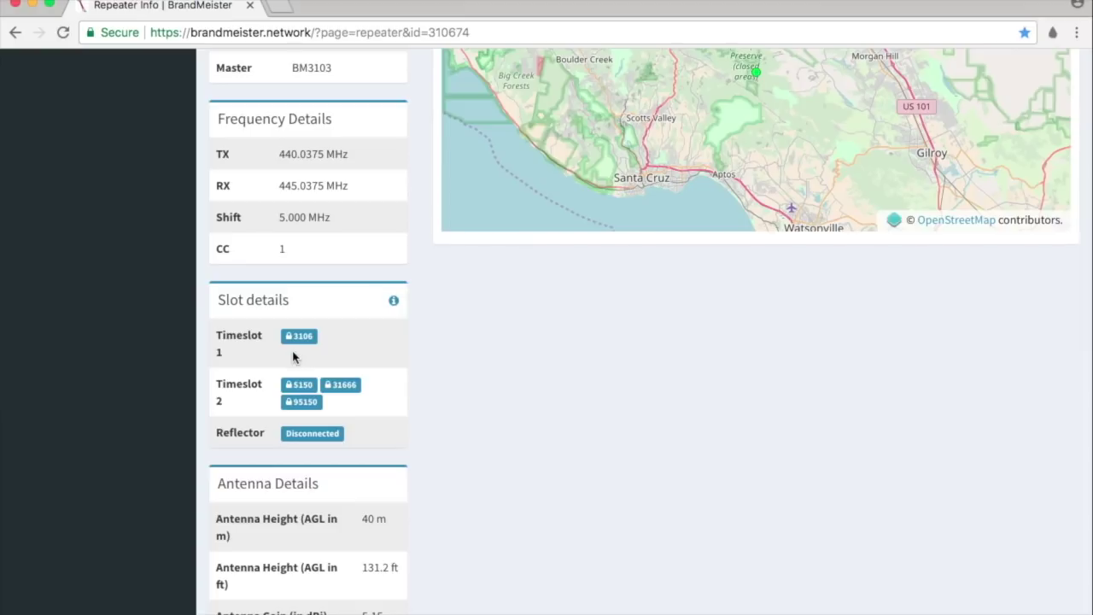
mouse_move(306, 333)
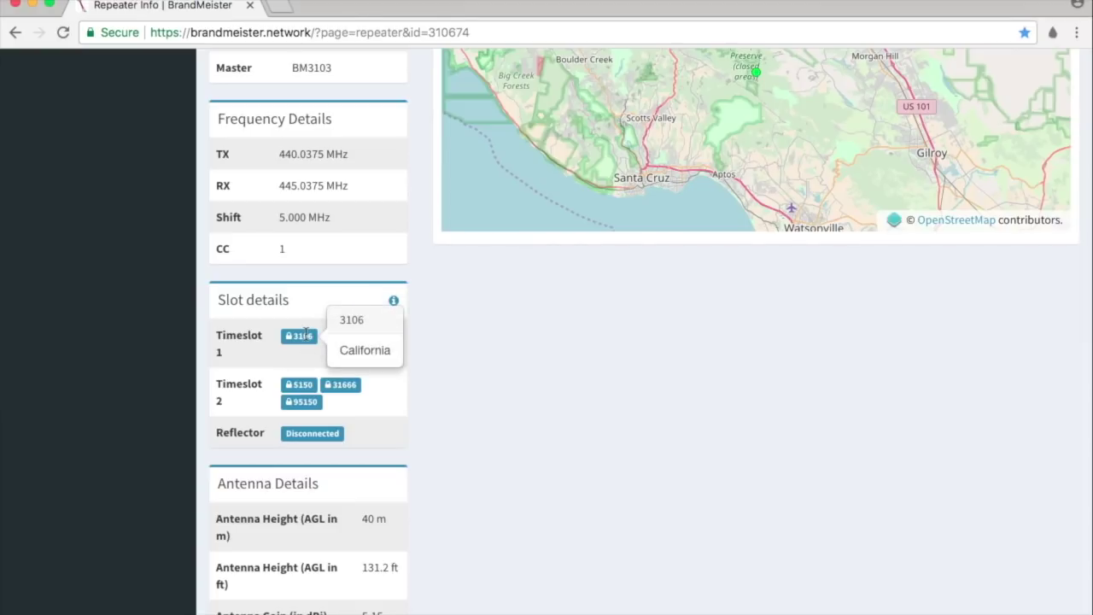
mouse_move(304, 384)
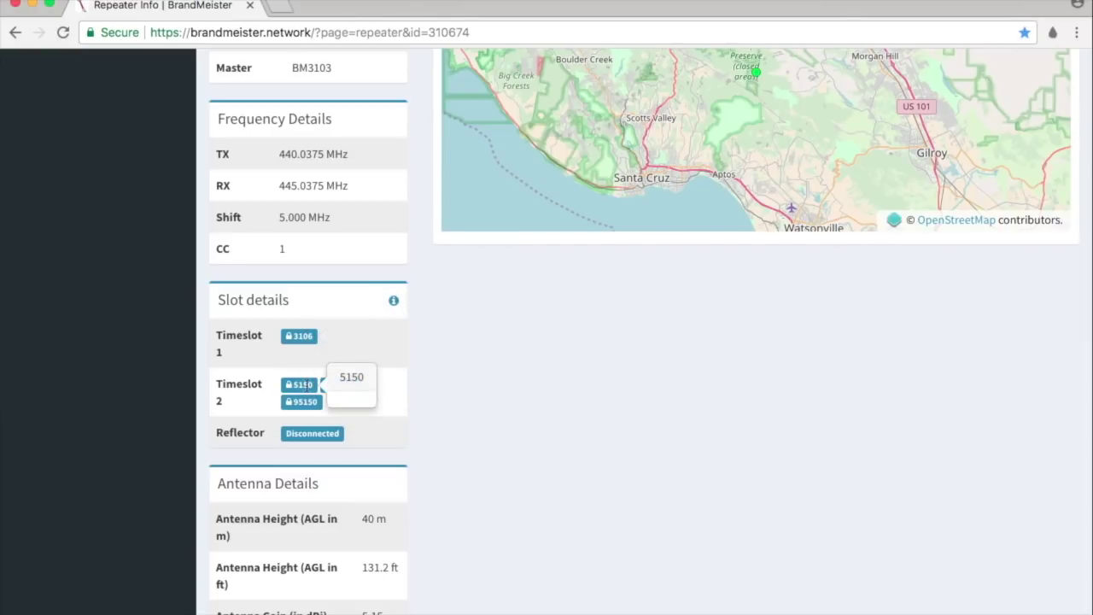
mouse_move(351, 395)
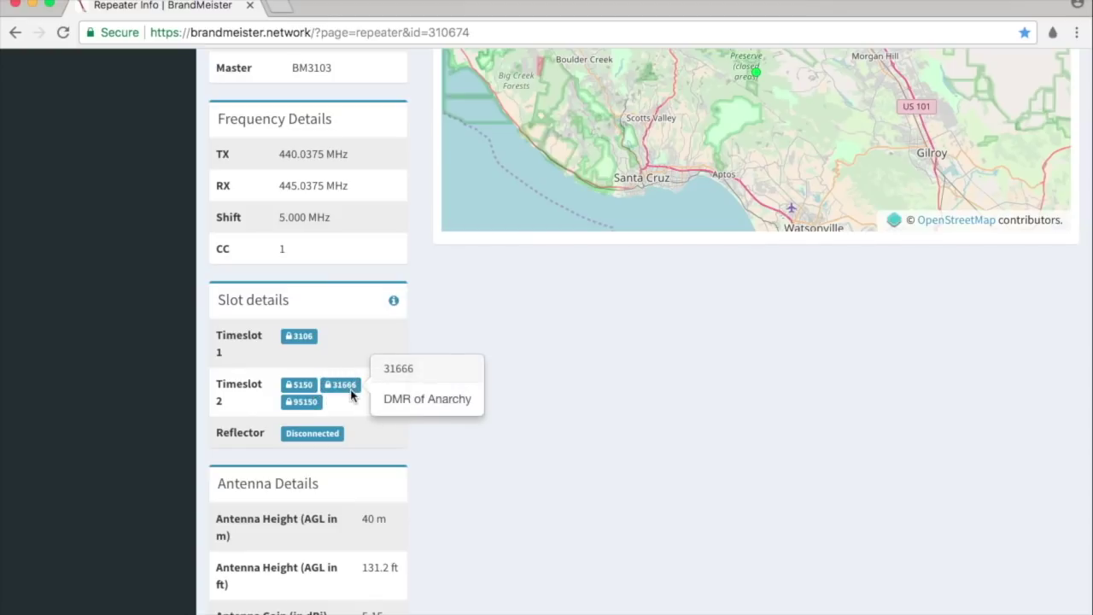
mouse_move(310, 408)
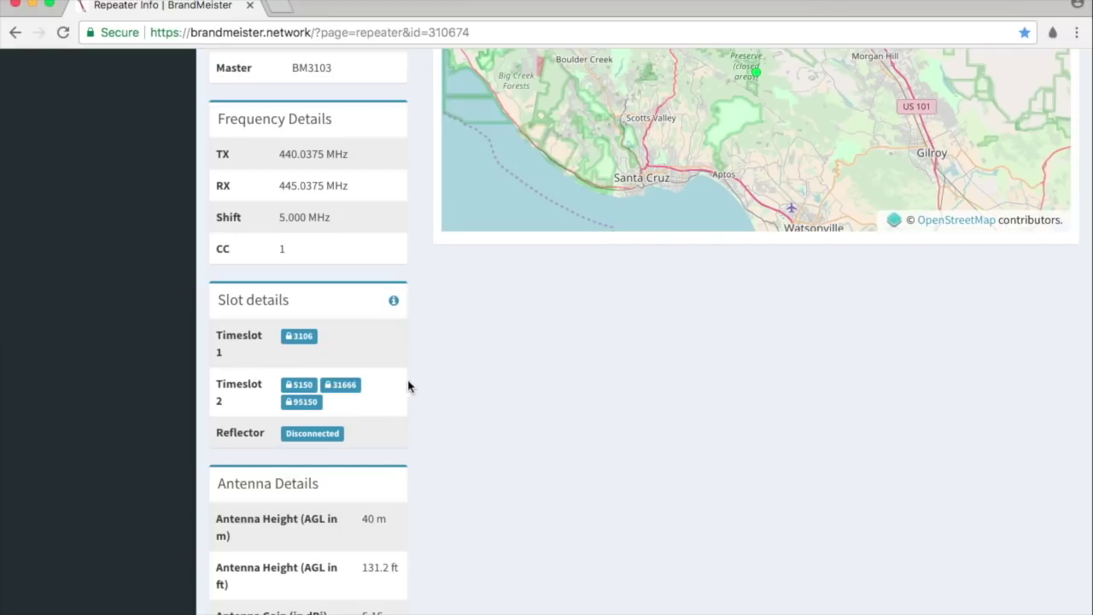
View the repeater's position on the Location map at a wider scale, with its marker near the centre
scroll(436, 372, "up", 3)
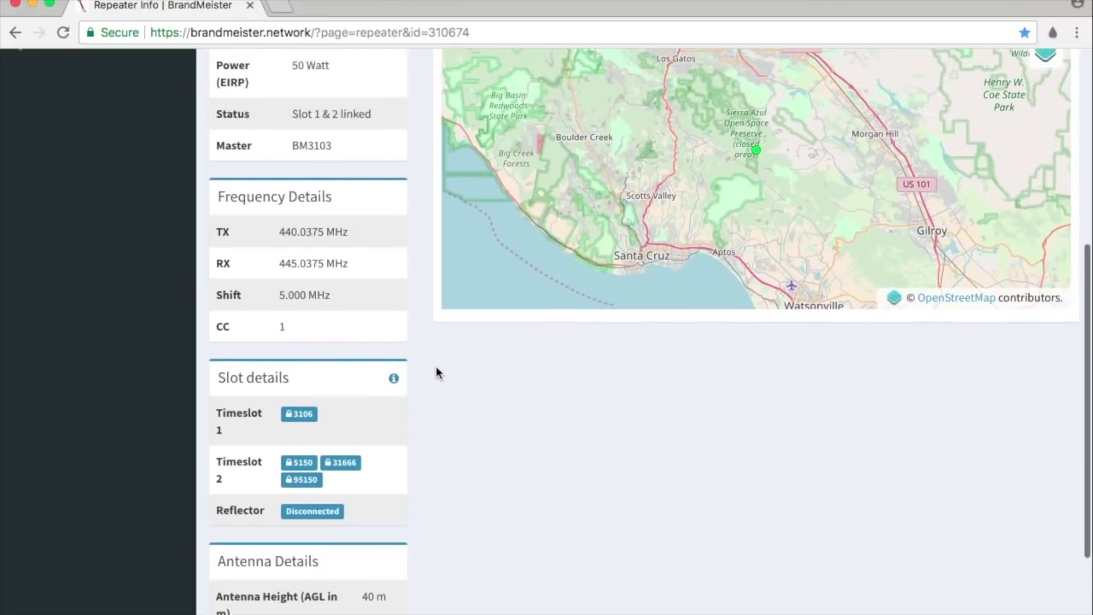
scroll(436, 373, "up", 1)
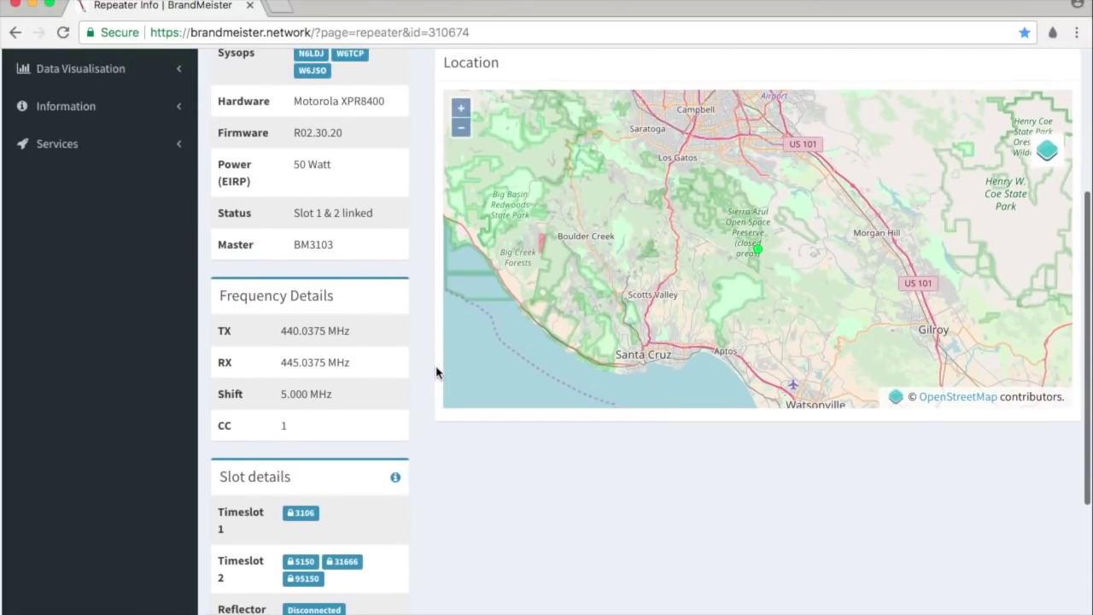
scroll(436, 373, "up", 2)
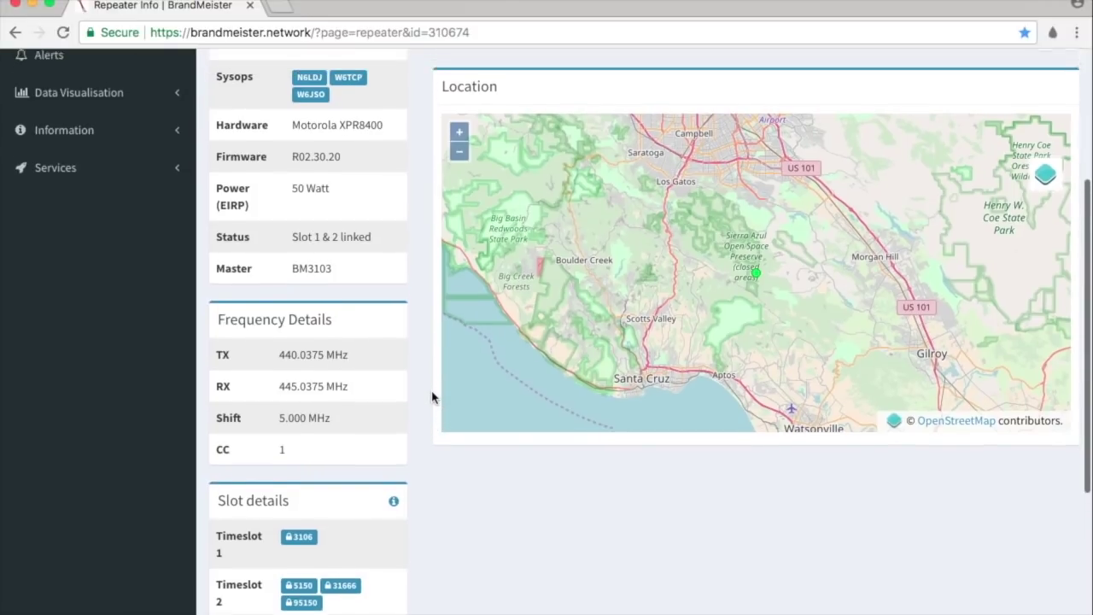
scroll(432, 397, "up", 3)
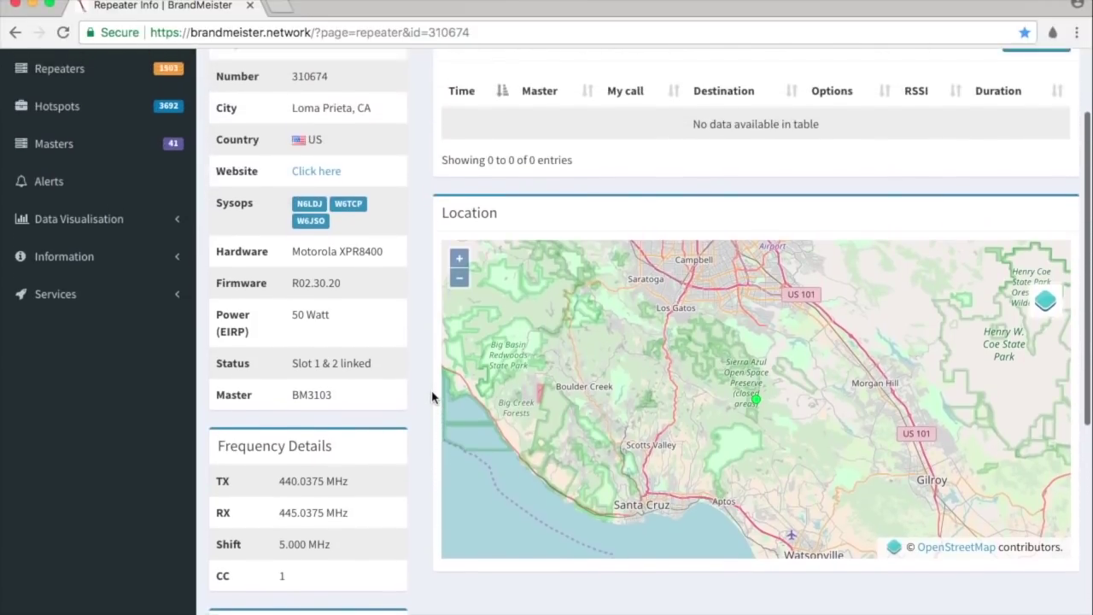
scroll(433, 397, "up", 2)
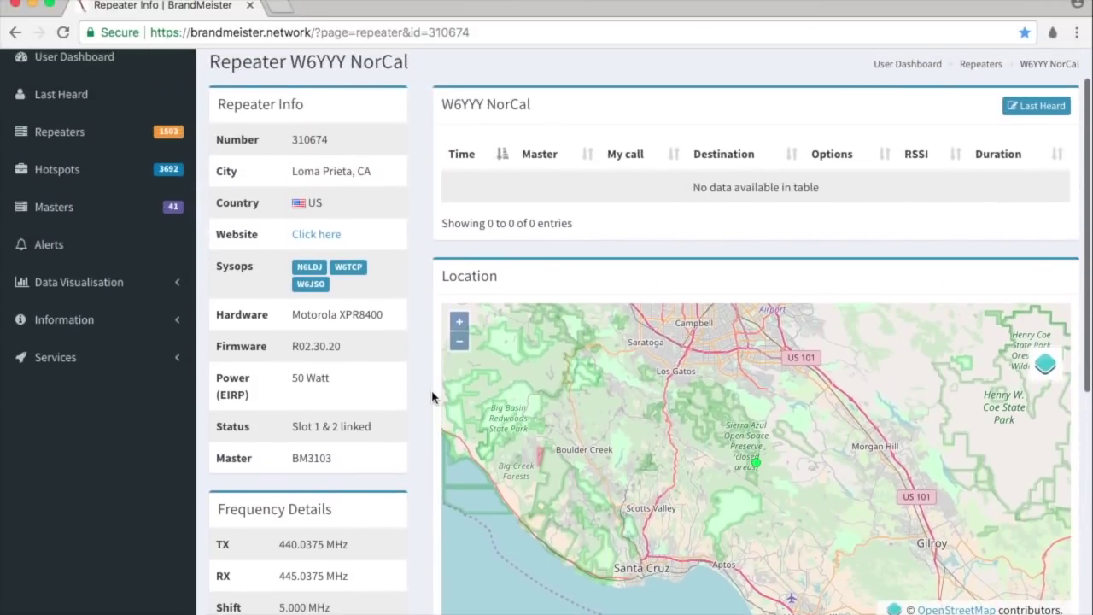
scroll(433, 397, "down", 1)
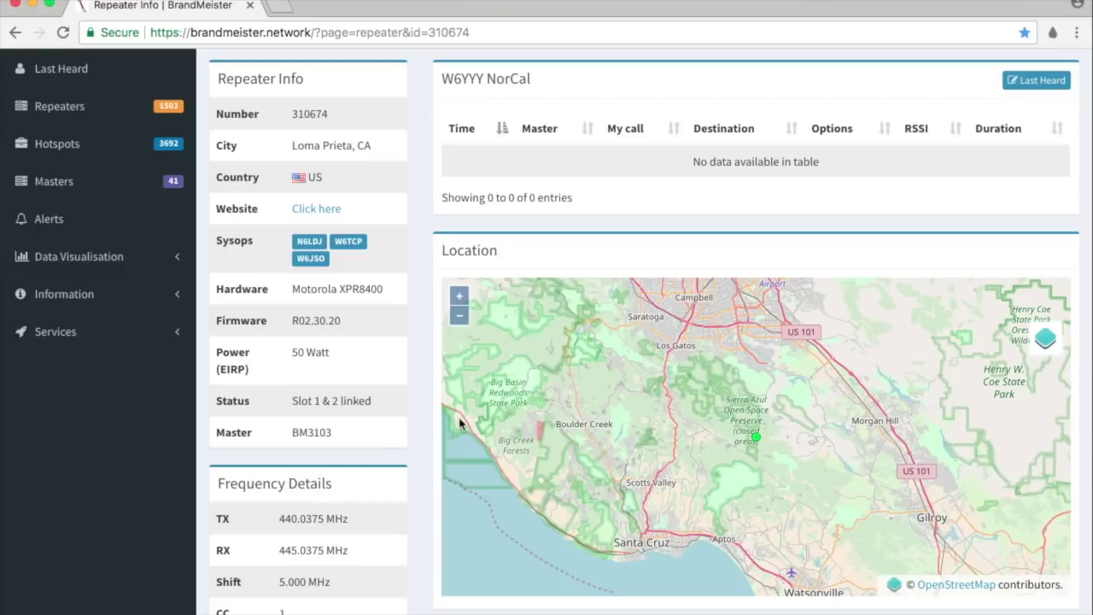
scroll(459, 423, "down", 5)
scroll(460, 424, "up", 4)
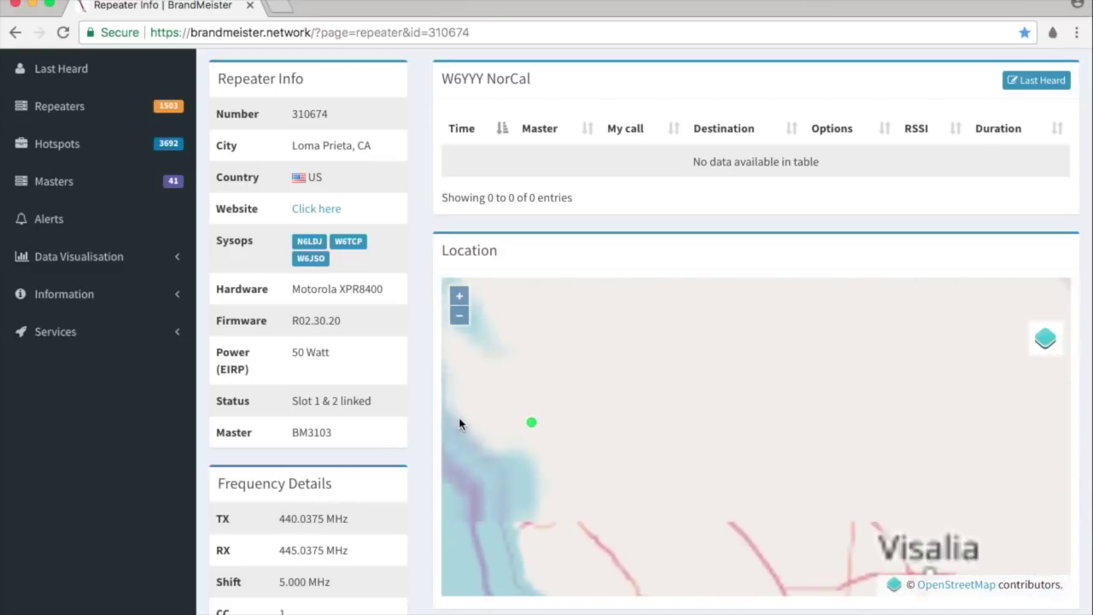
scroll(460, 424, "up", 1)
left_click_drag(712, 478, 853, 481)
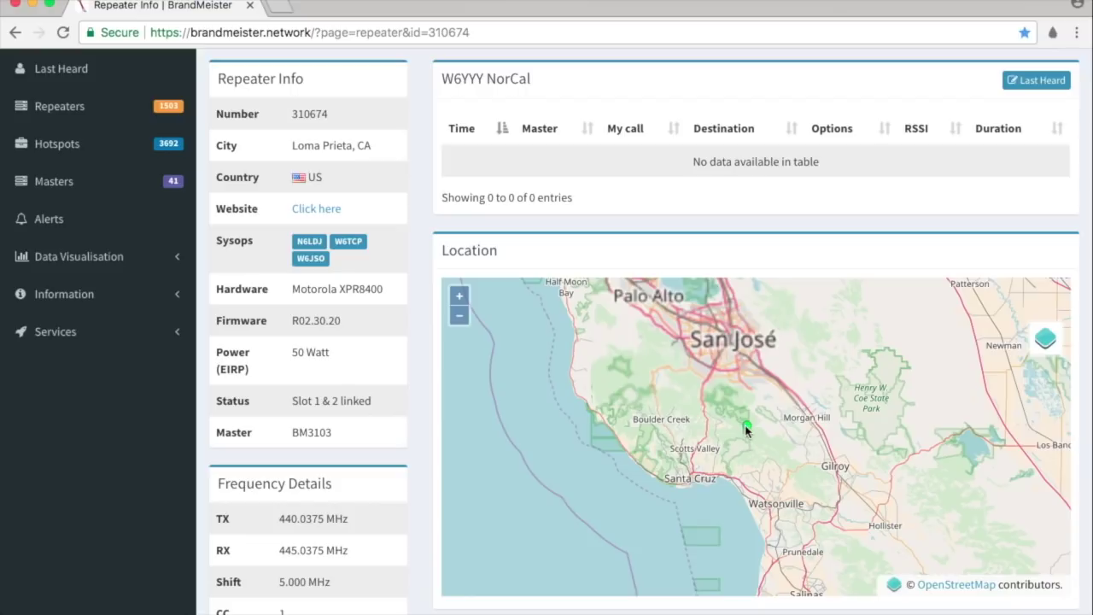
Turn on the Plot overlay on the Location map and inspect the coverage at closer range around San José and Gilroy
mouse_move(1046, 340)
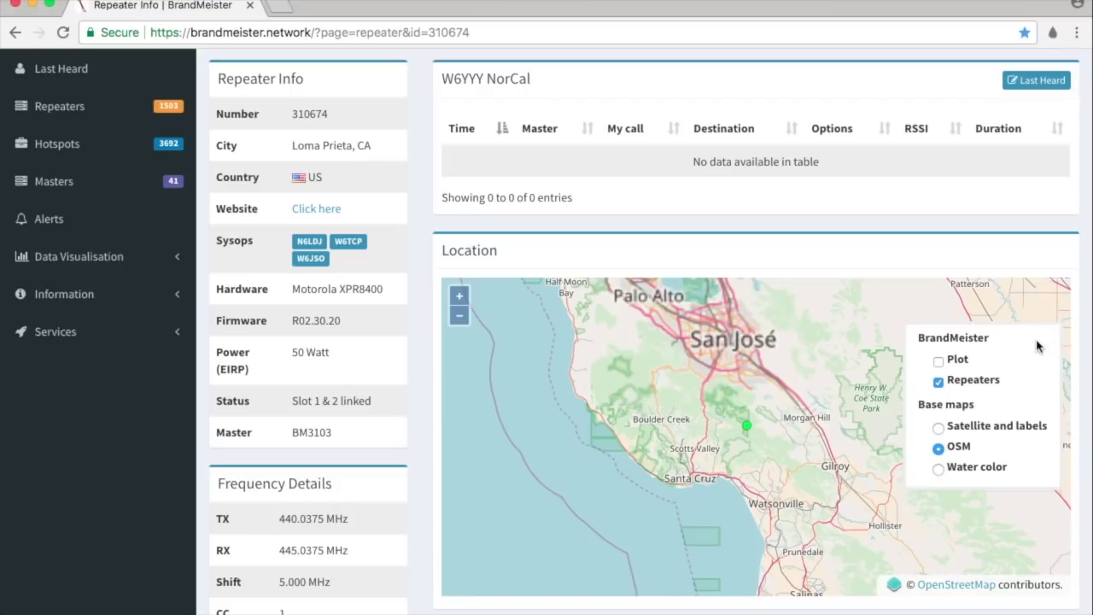
left_click(939, 362)
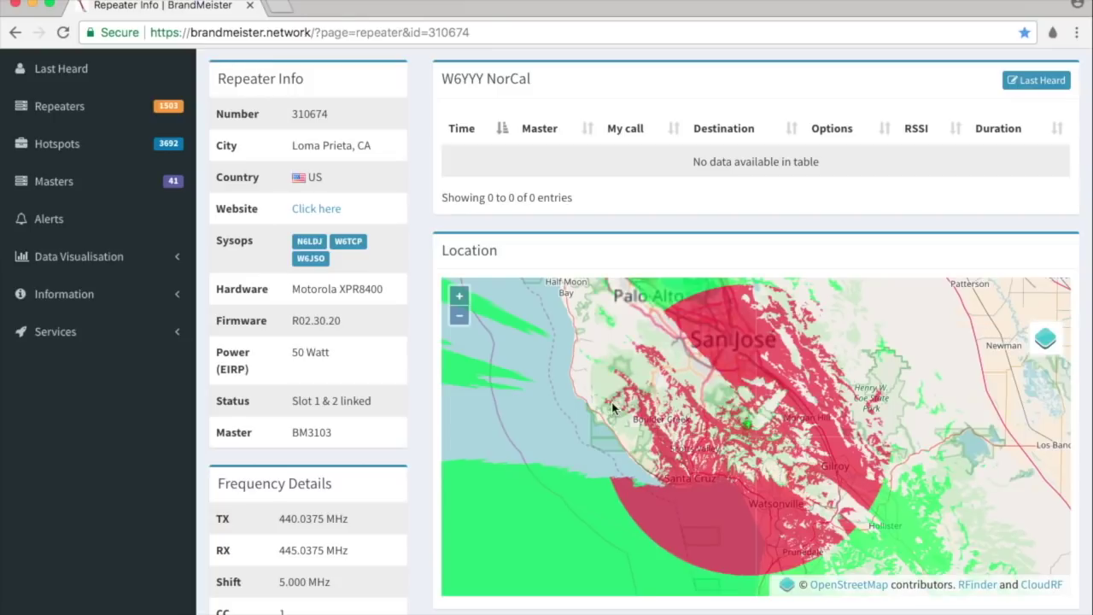
left_click(458, 296)
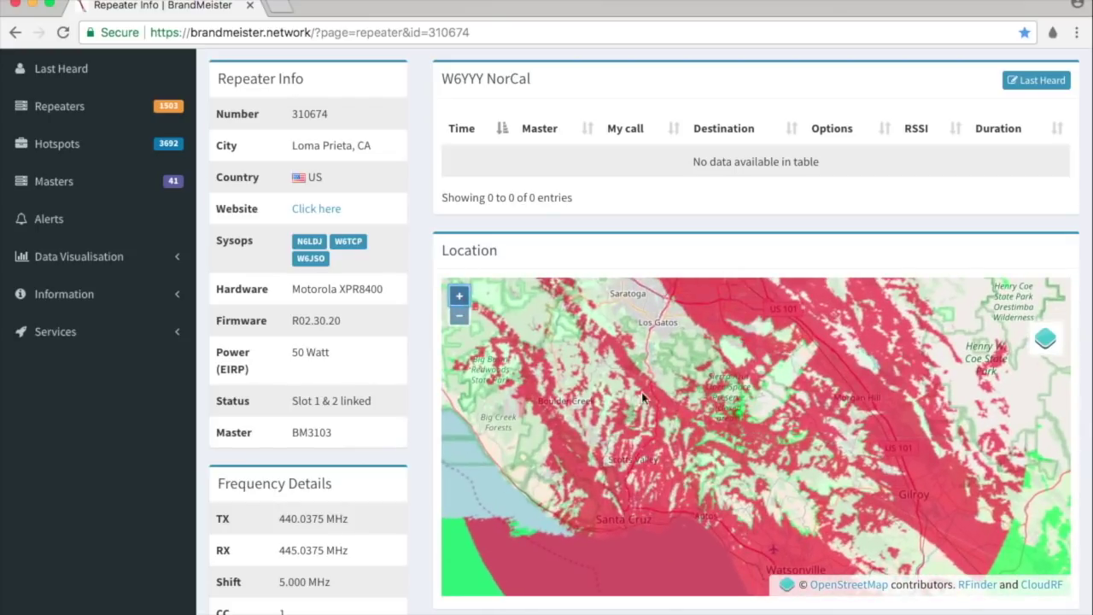
left_click_drag(789, 445, 699, 453)
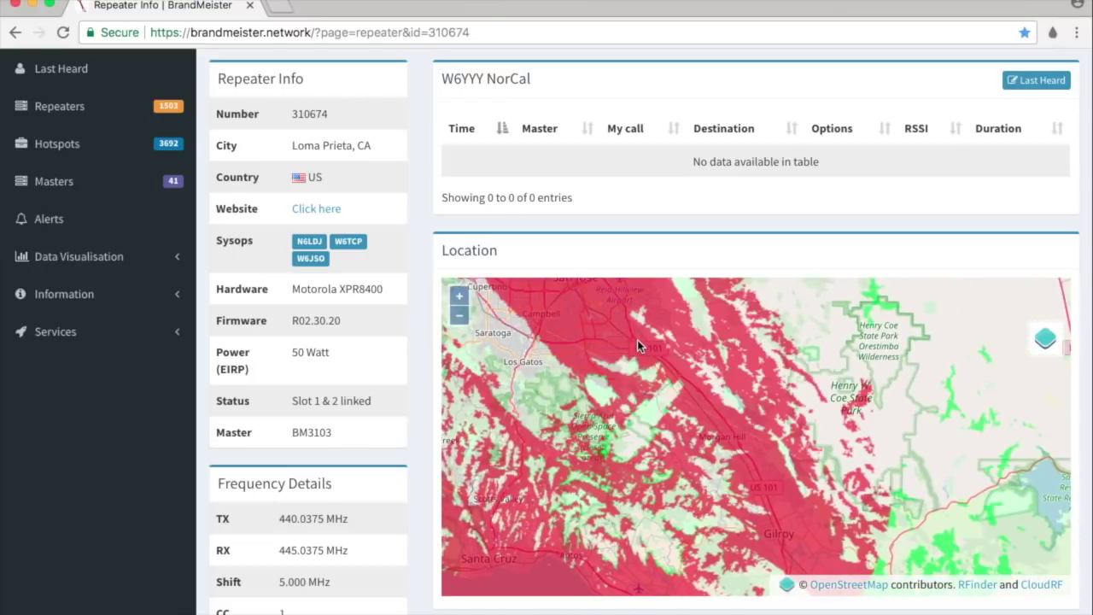
left_click_drag(637, 340, 859, 442)
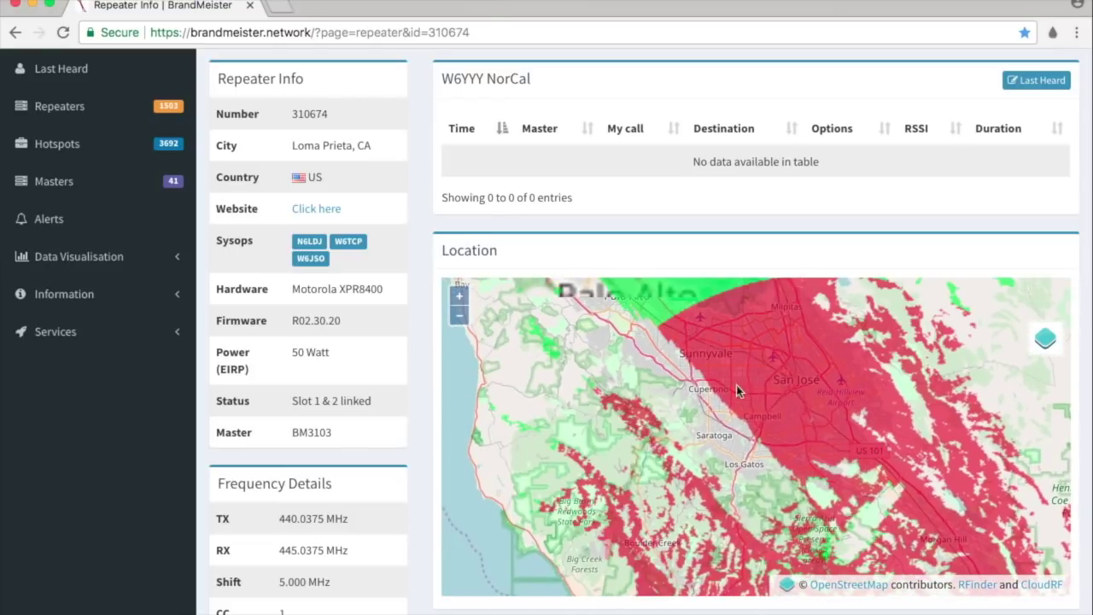
Inspect the plotted repeater coverage on the Location map around Los Gatos, Boulder Creek and Santa Cruz
left_click_drag(708, 384, 757, 349)
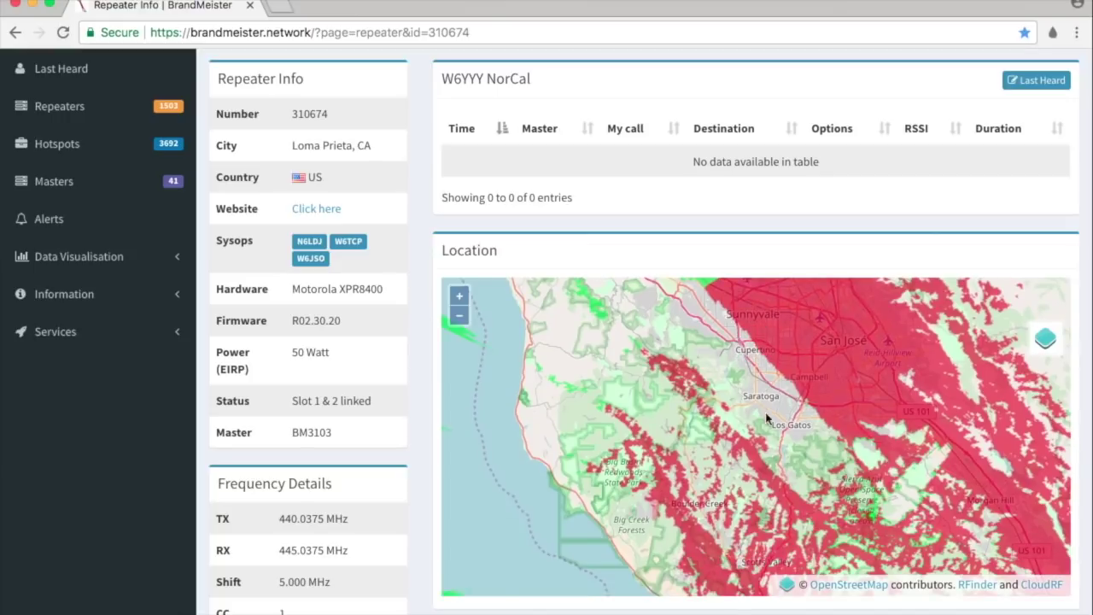
left_click_drag(767, 419, 708, 346)
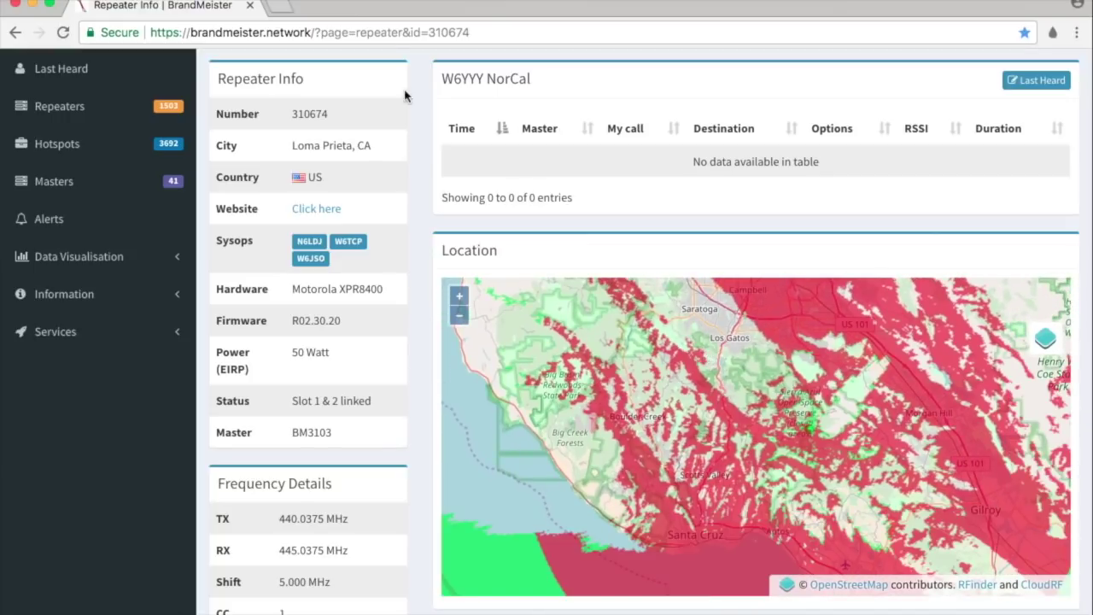
Go to the brandmeister.network dashboard and open its Network Map
left_click(389, 39)
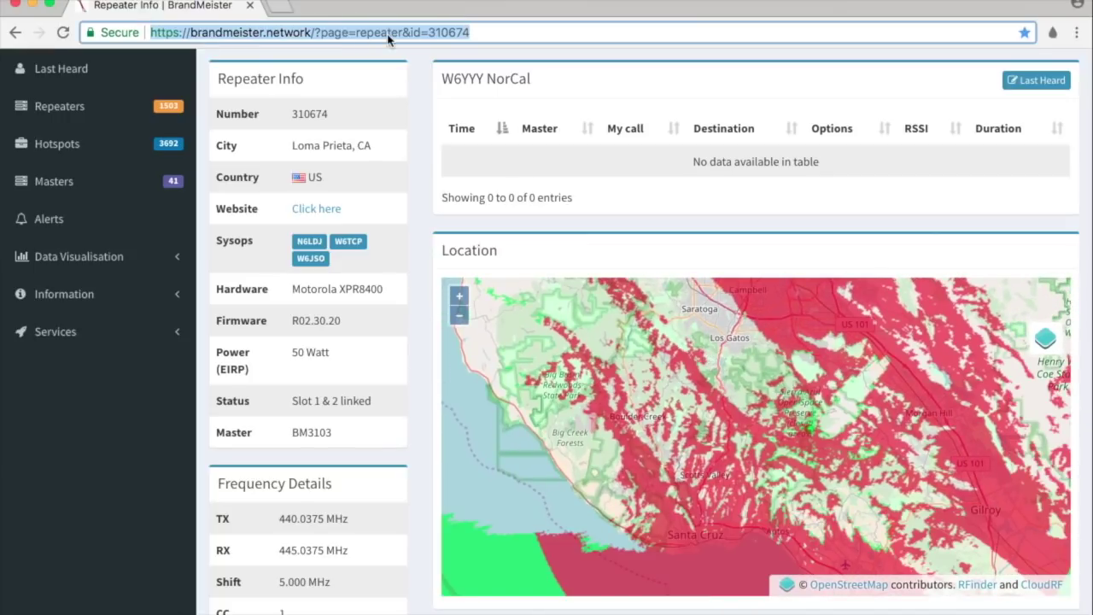
type("bre")
key("BackSpace")
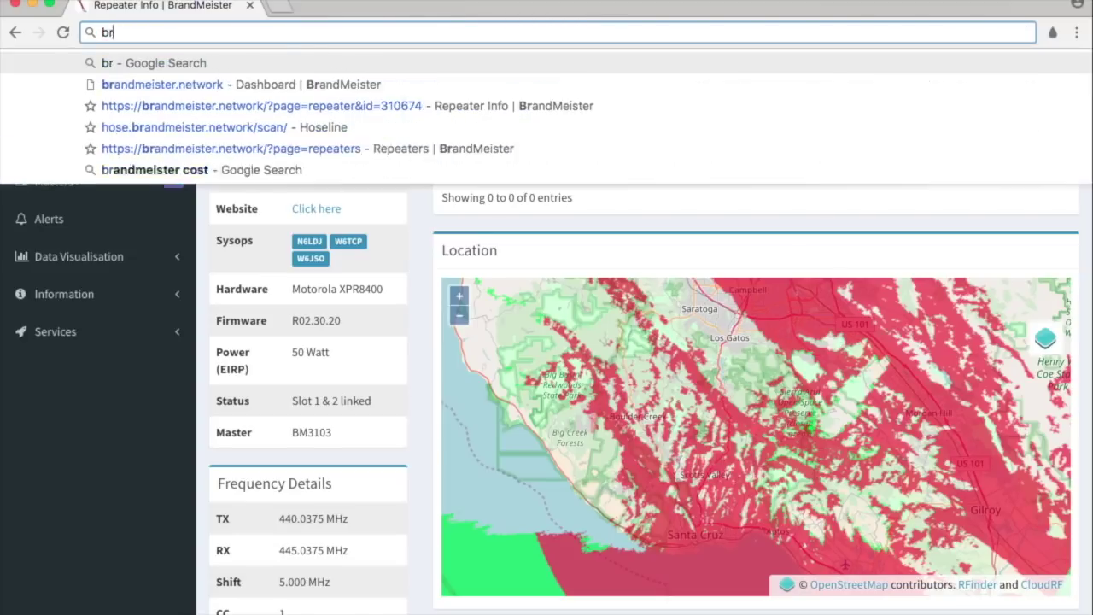
type("andmeister.network")
key("Return")
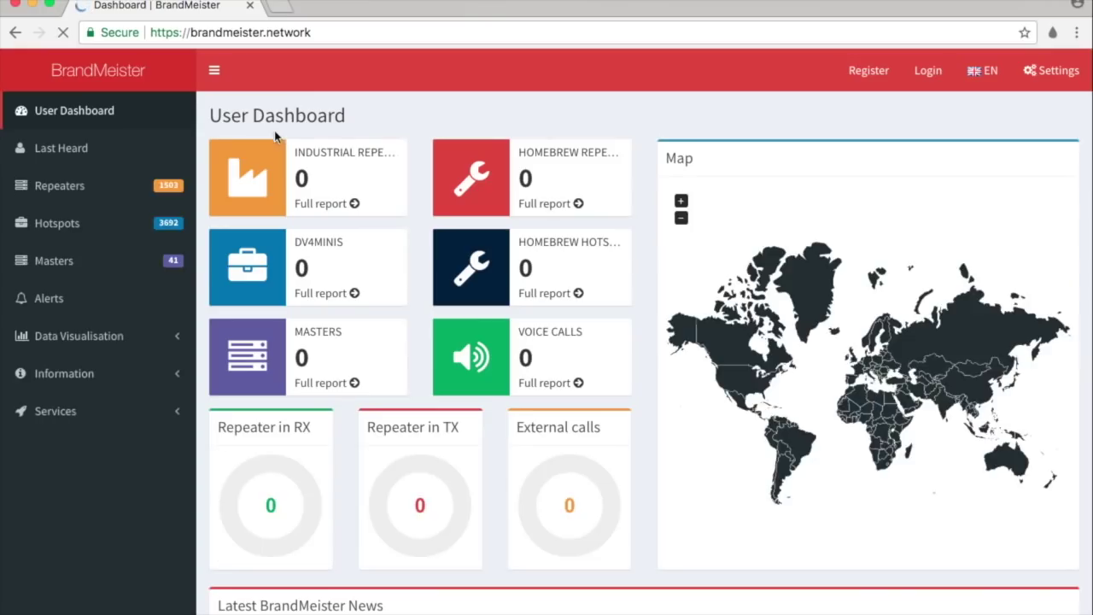
left_click(62, 334)
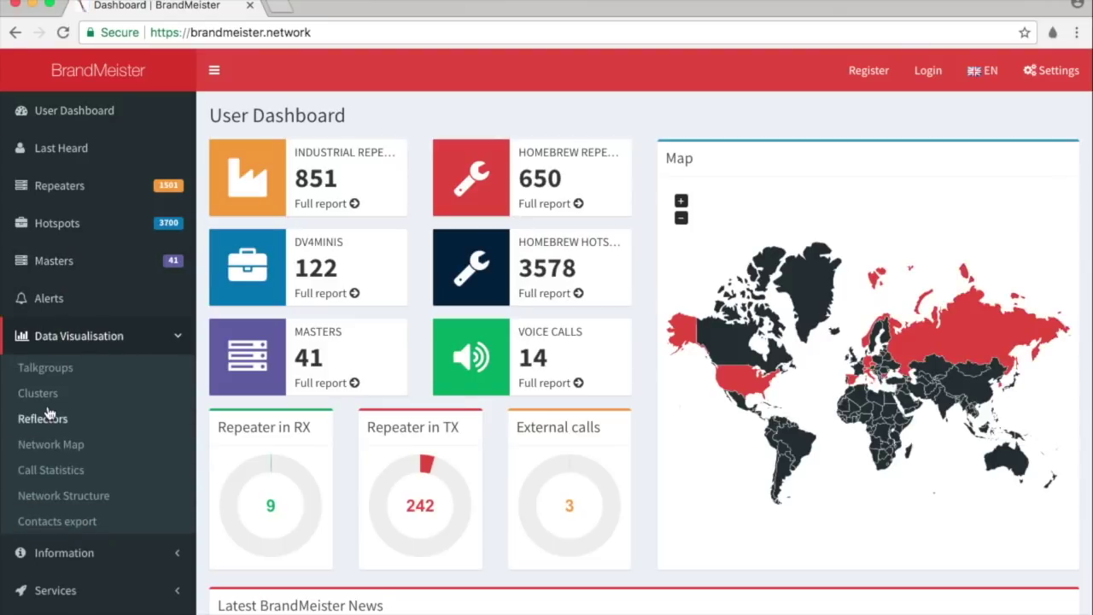
left_click(47, 446)
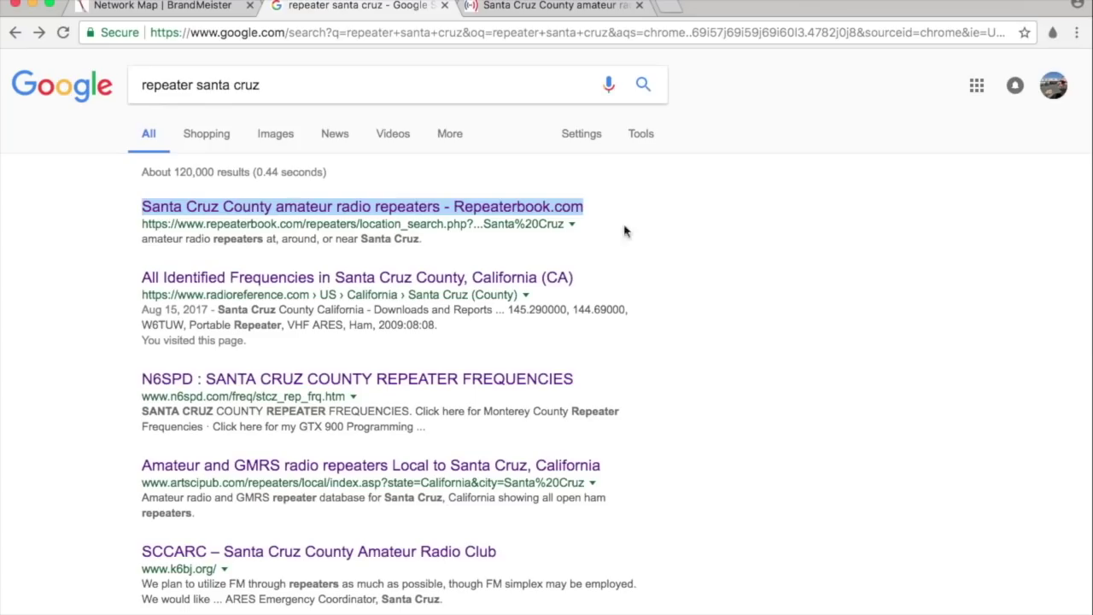
In the RepeaterBook list for Santa Cruz County, open the details of the 145.1700 Watsonville repeater in a new tab
left_click(551, 11)
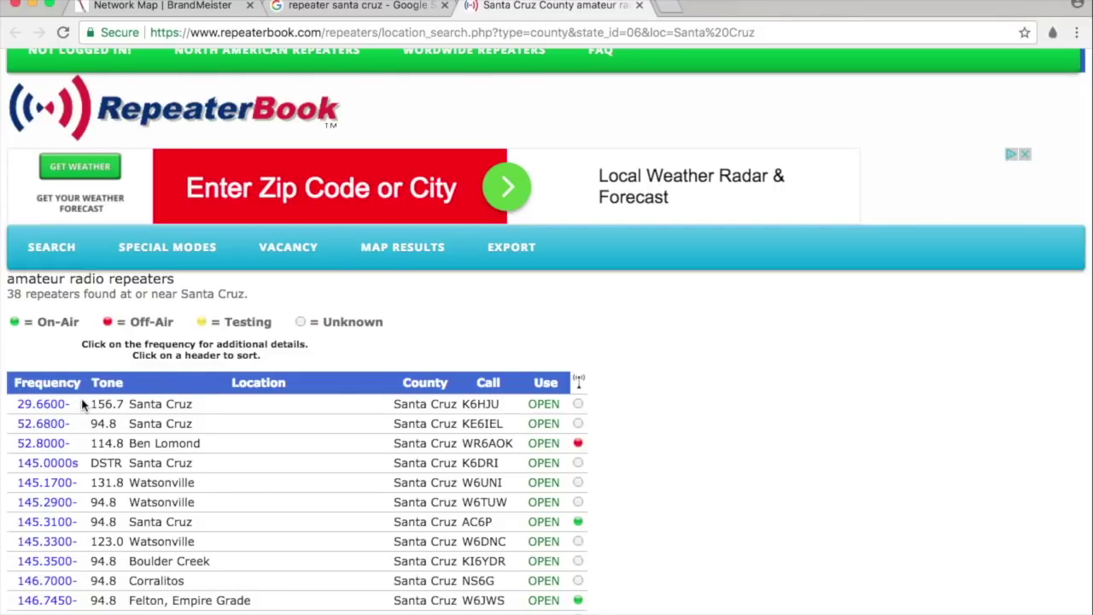
scroll(107, 402, "down", 4)
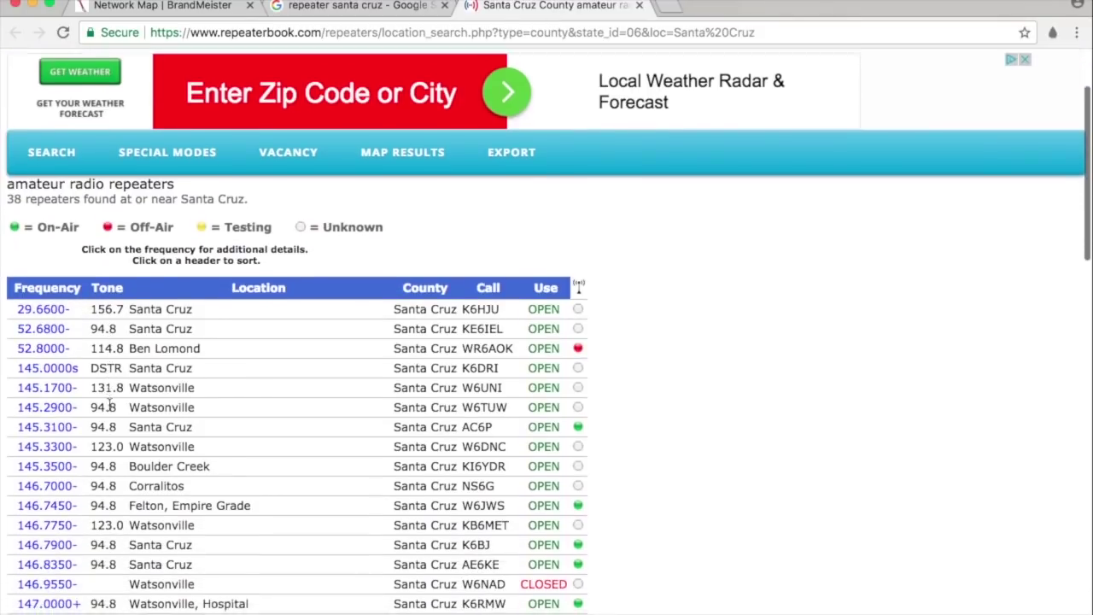
scroll(109, 406, "down", 1)
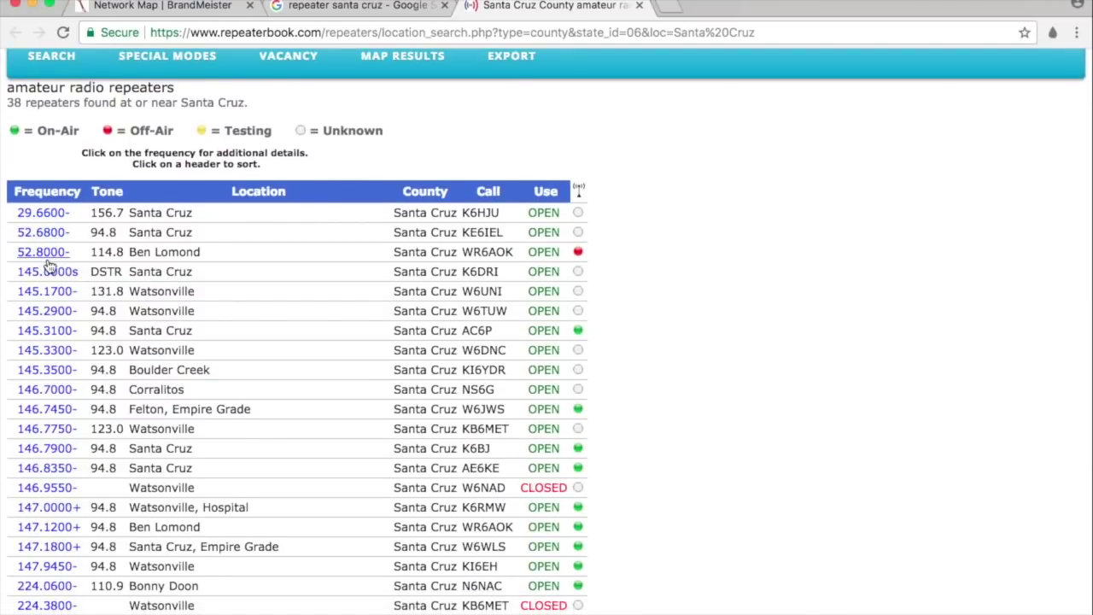
scroll(48, 256, "down", 2)
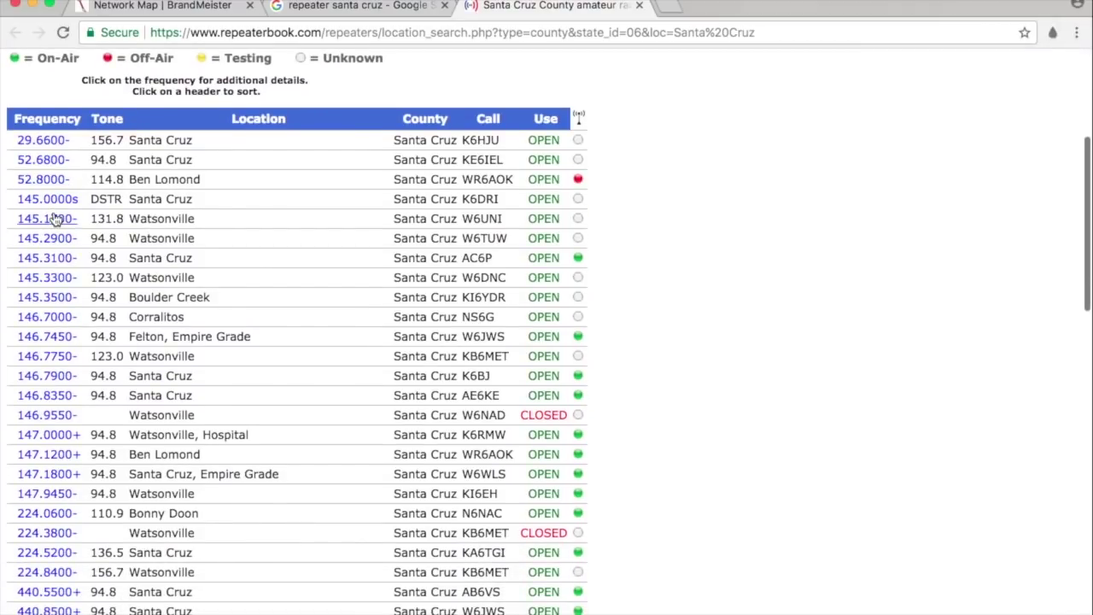
right_click(54, 220)
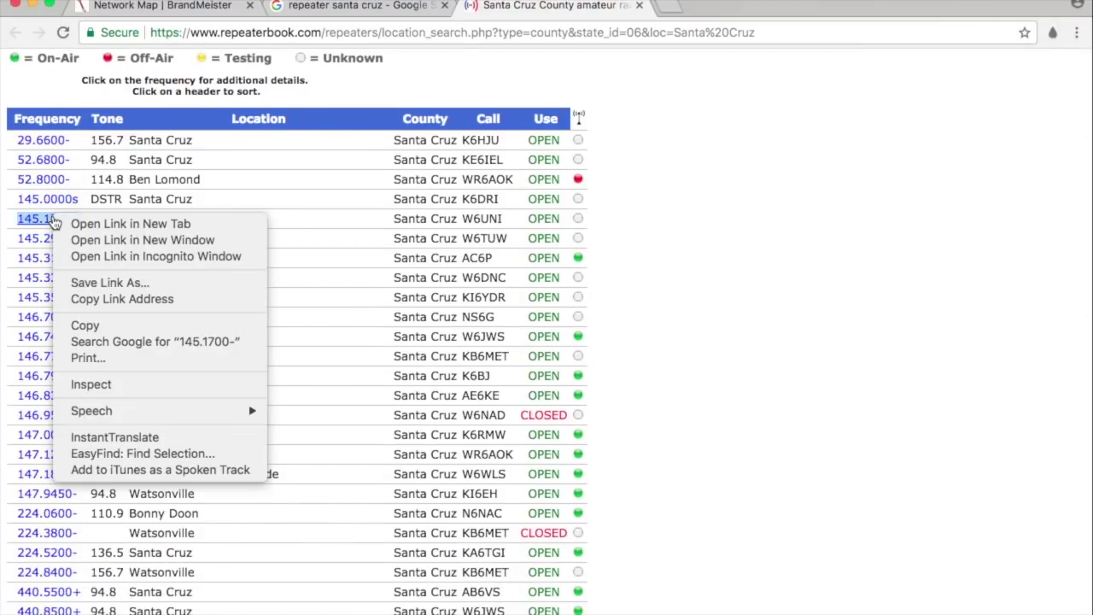
left_click(75, 224)
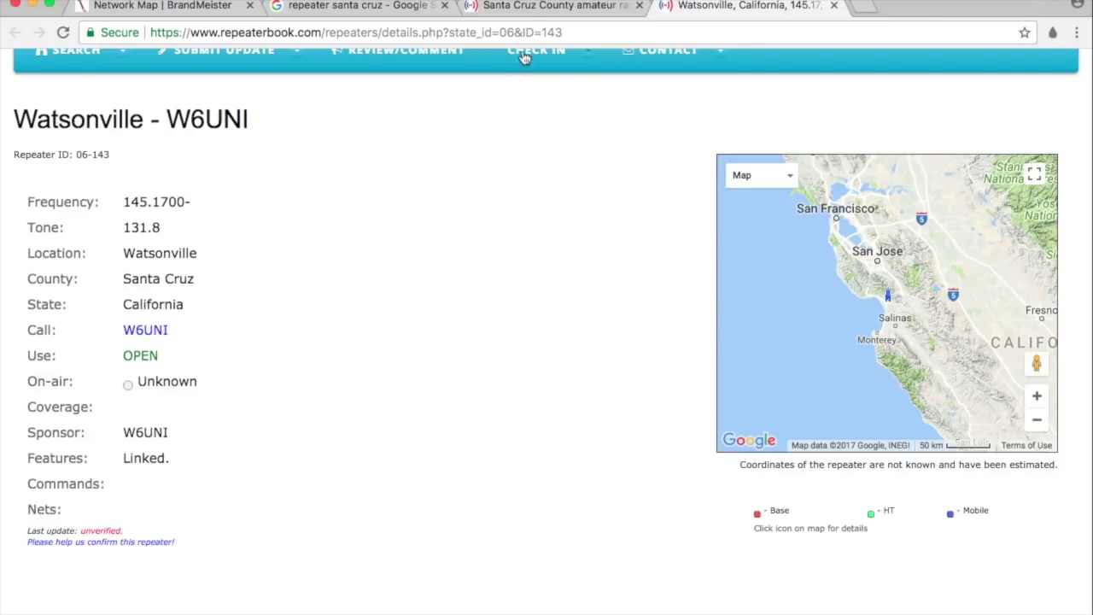
Return to the Santa Cruz County list and review the frequency, tone, location and on-air status of its repeaters
left_click(533, 9)
scroll(338, 248, "down", 3)
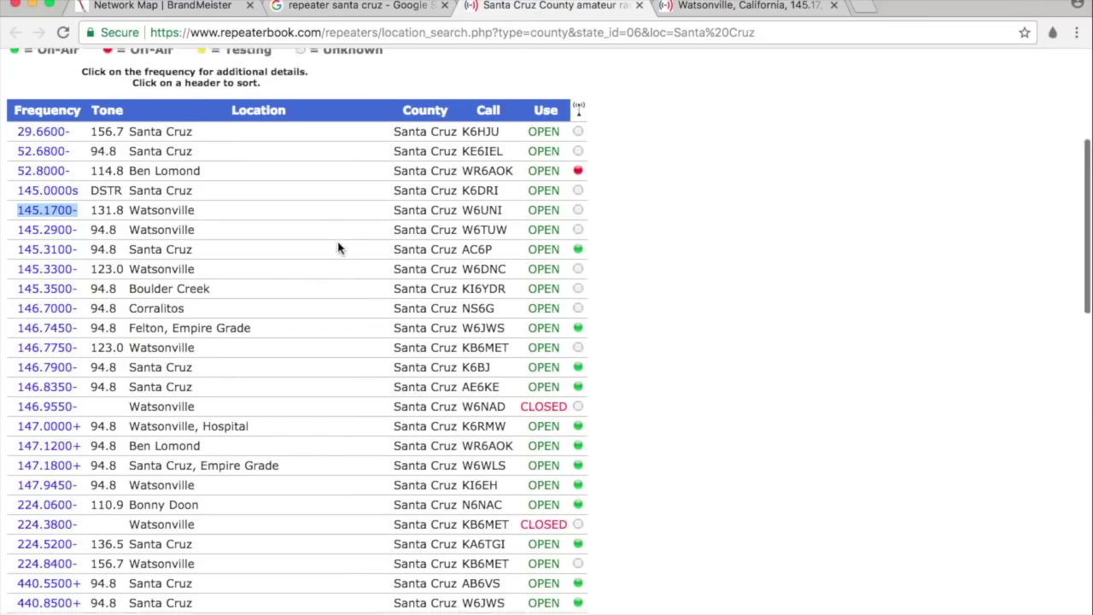
scroll(338, 248, "down", 5)
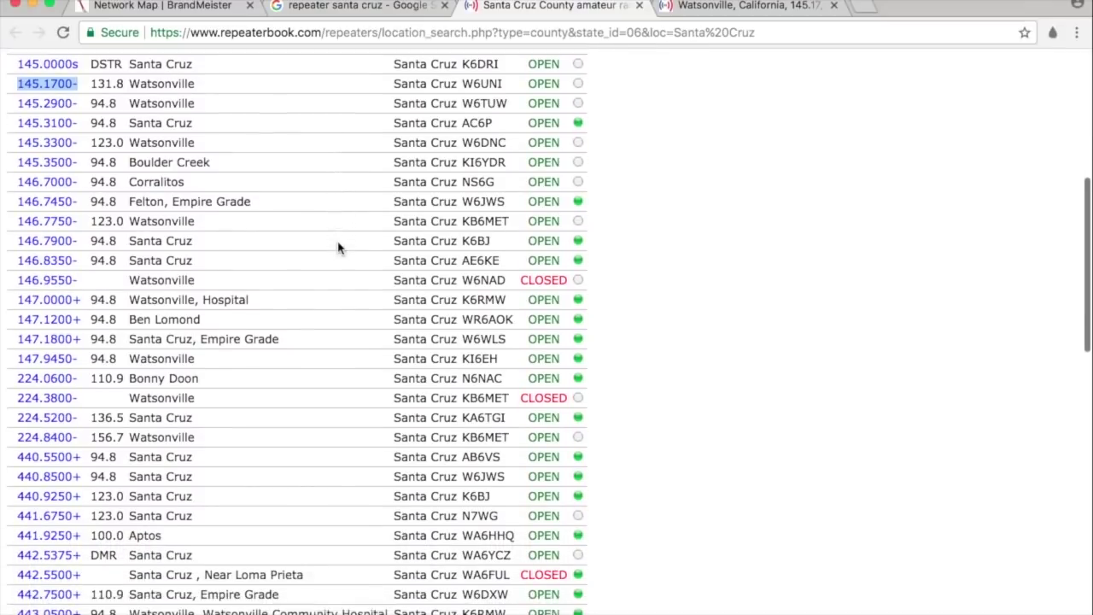
scroll(338, 247, "down", 4)
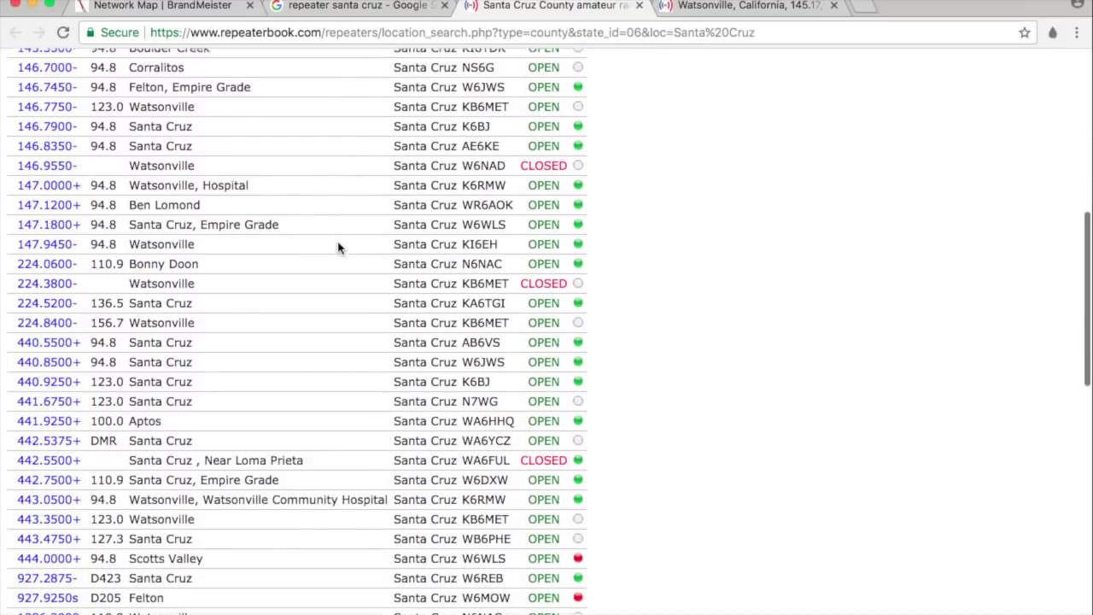
scroll(338, 248, "down", 1)
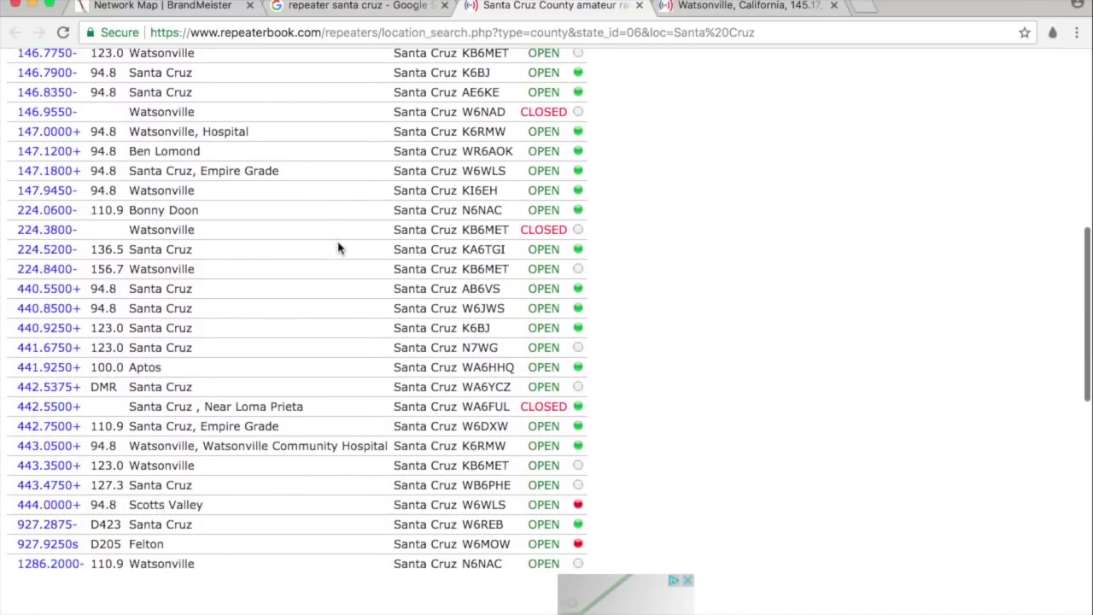
scroll(338, 248, "up", 9)
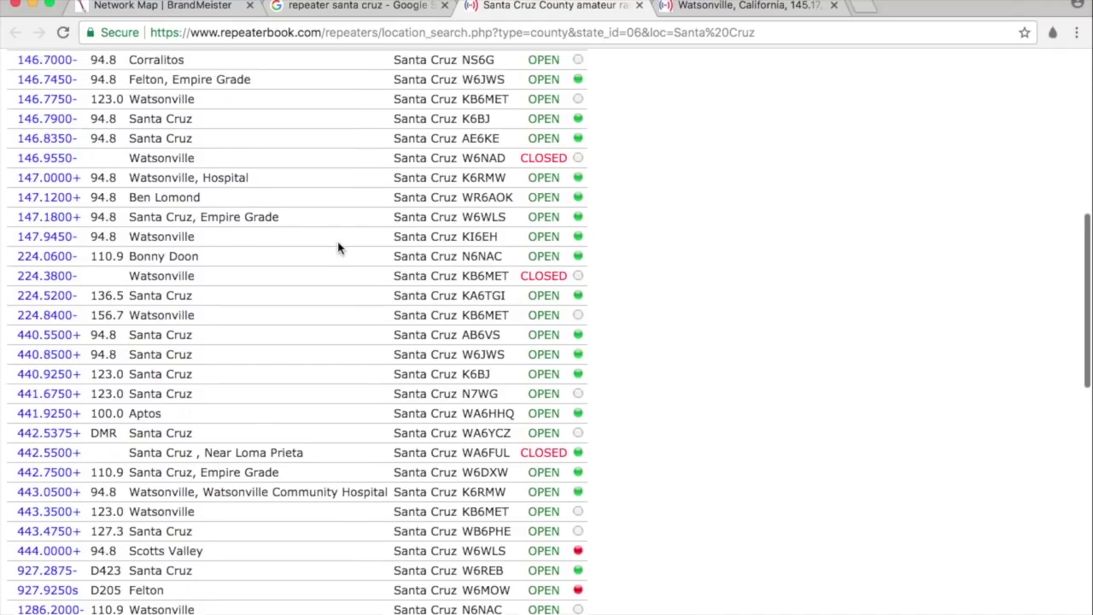
scroll(338, 248, "up", 1)
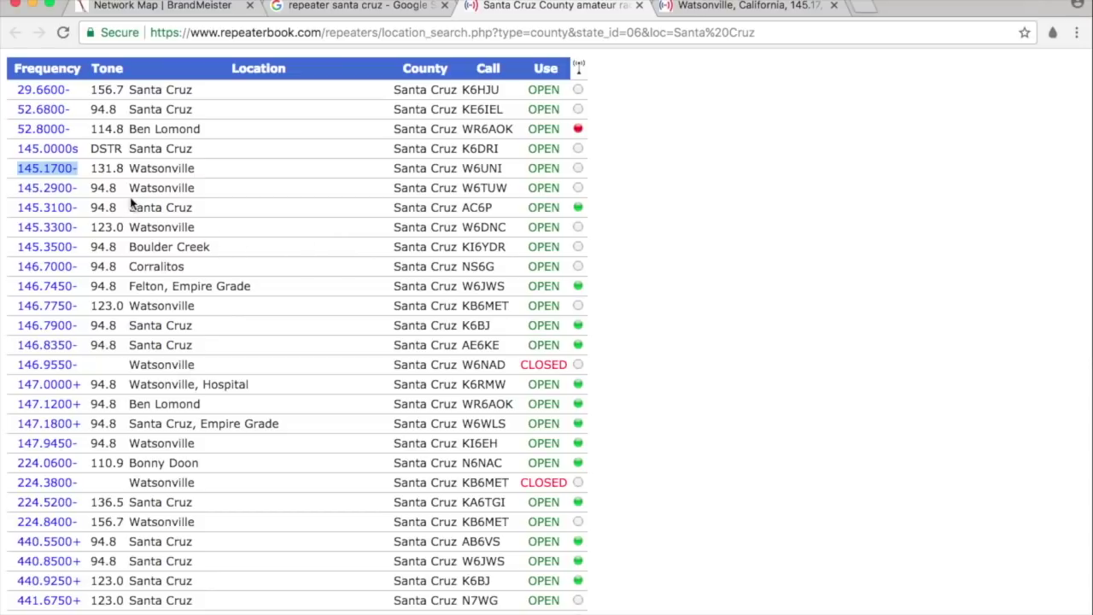
Open the details of the 440.5500 Santa Cruz repeater, call sign AB6VS, in a new tab
scroll(150, 231, "down", 3)
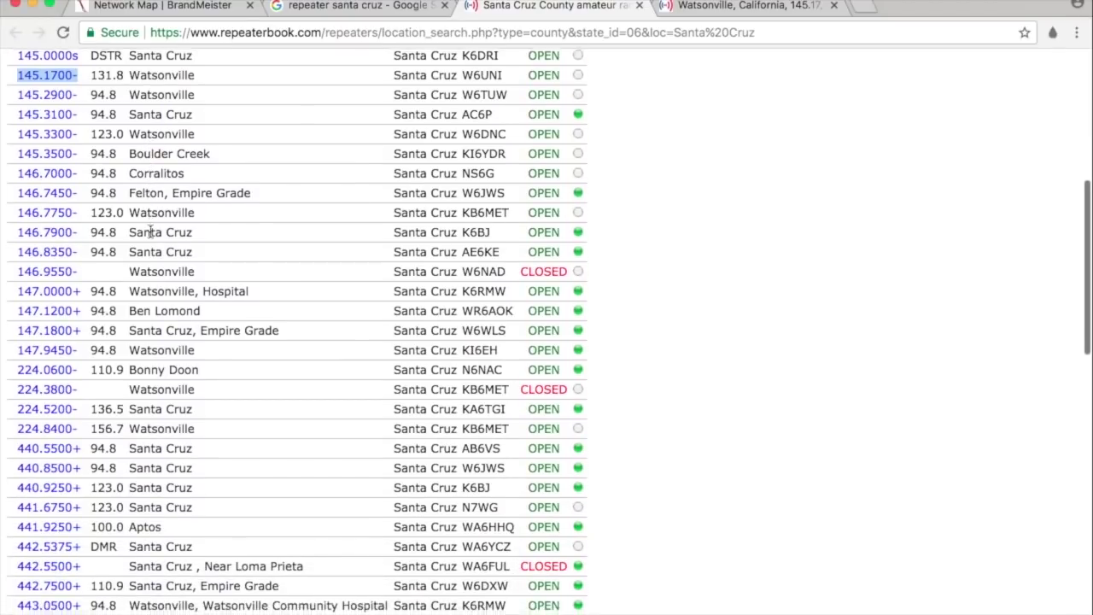
scroll(151, 230, "down", 5)
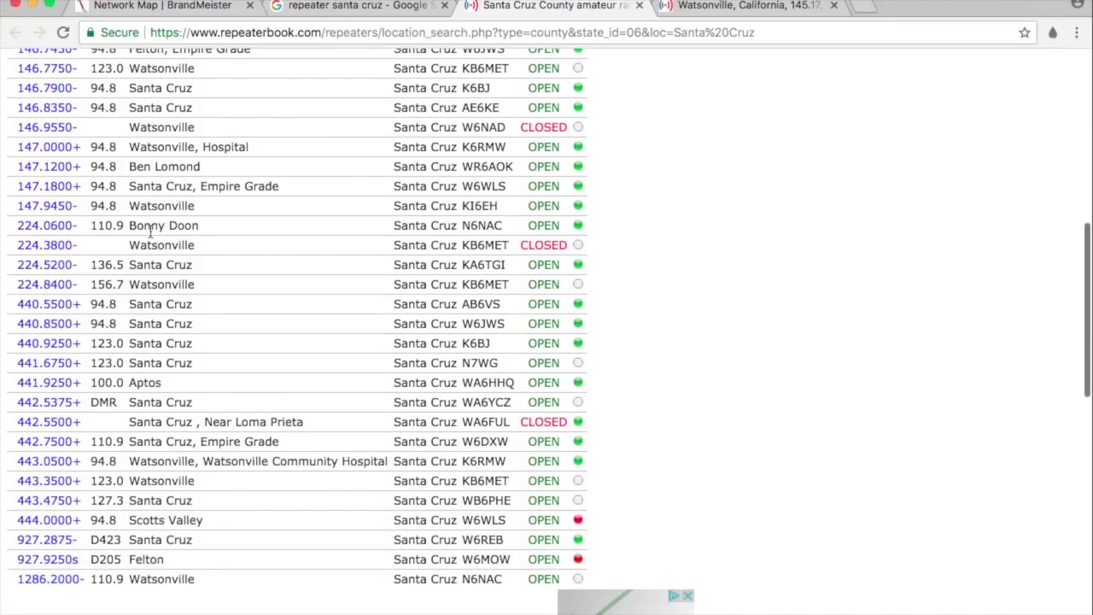
scroll(151, 232, "down", 2)
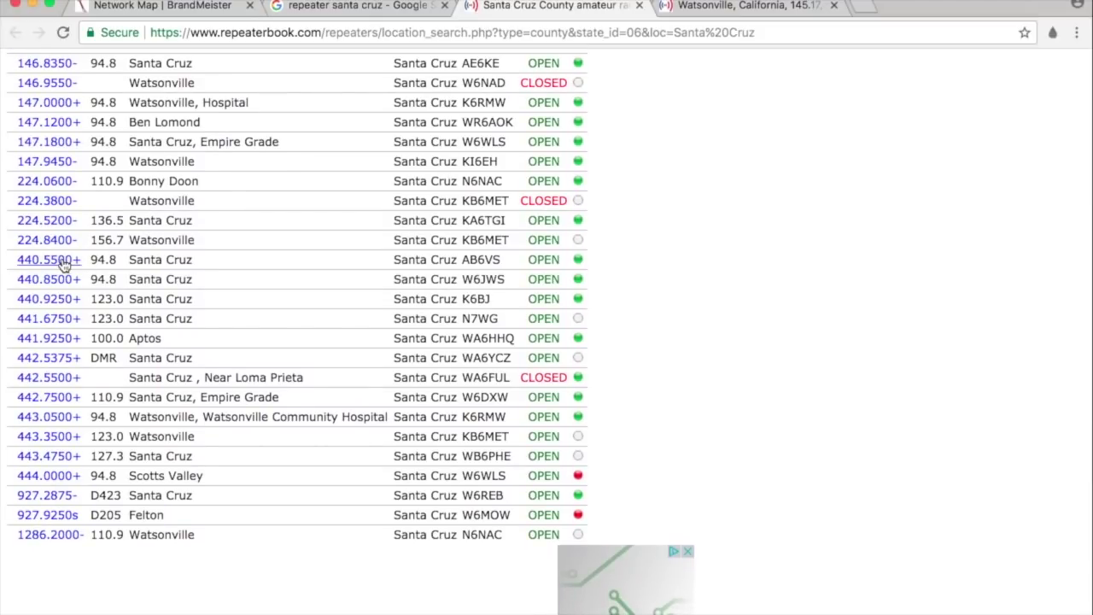
right_click(64, 266)
left_click(90, 263)
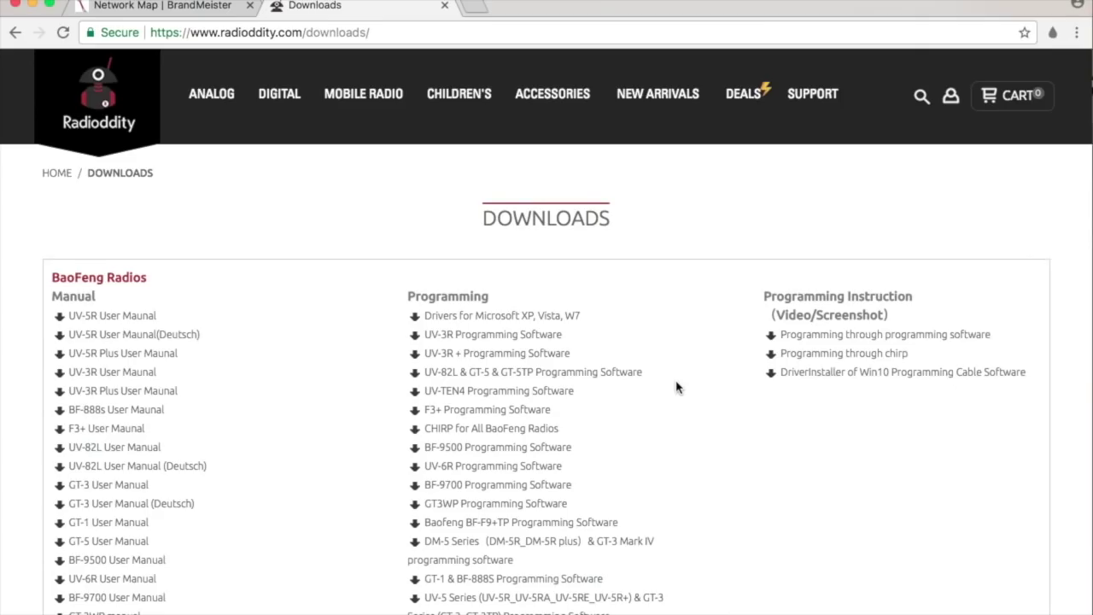
Look through the Radioddity downloads page for radio manuals and programming software
scroll(677, 388, "down", 10)
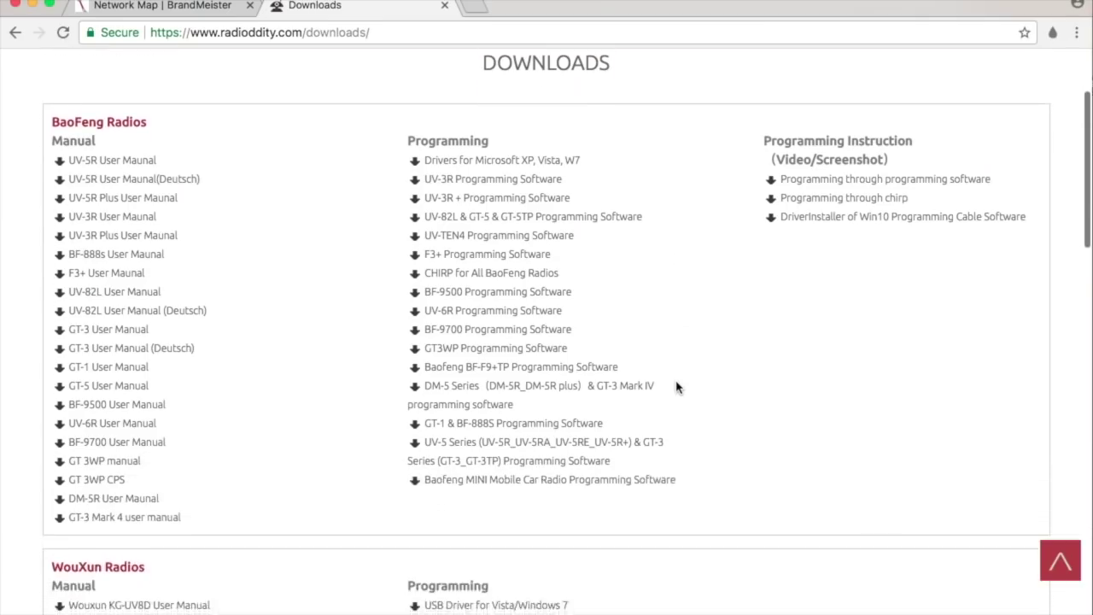
scroll(677, 388, "down", 14)
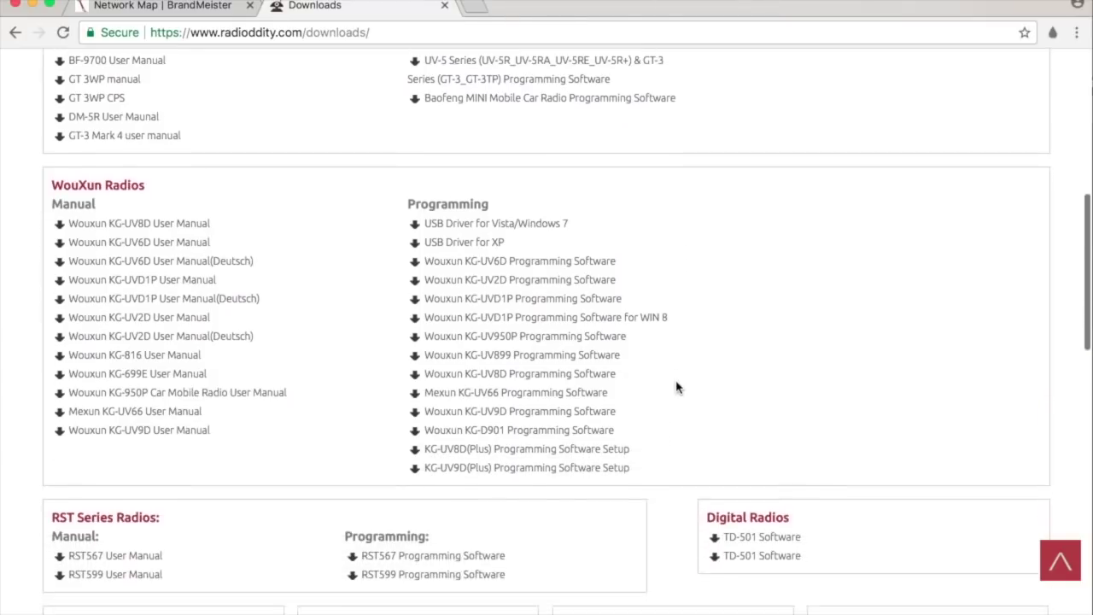
scroll(676, 387, "down", 11)
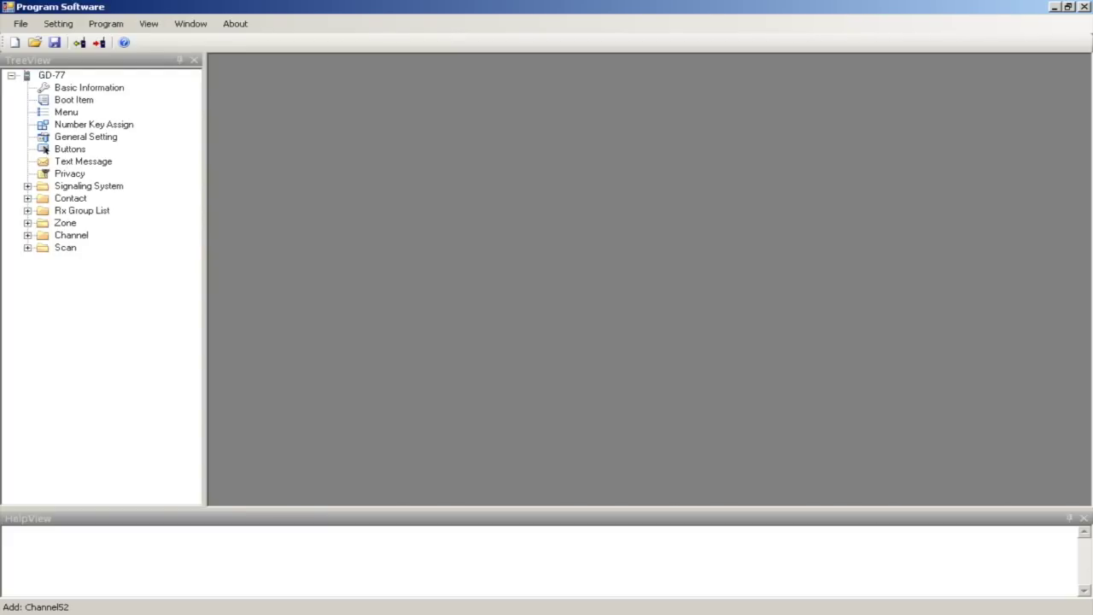
In the GD-77 programming software, rename the digital contact Contact1 to "Home"
left_click(27, 198)
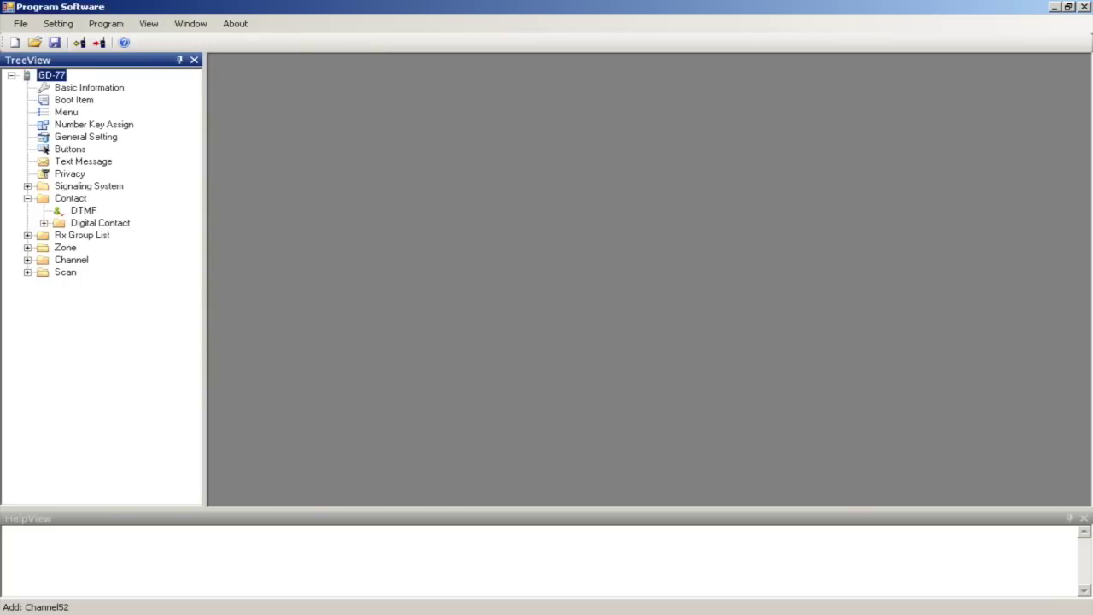
left_click(43, 223)
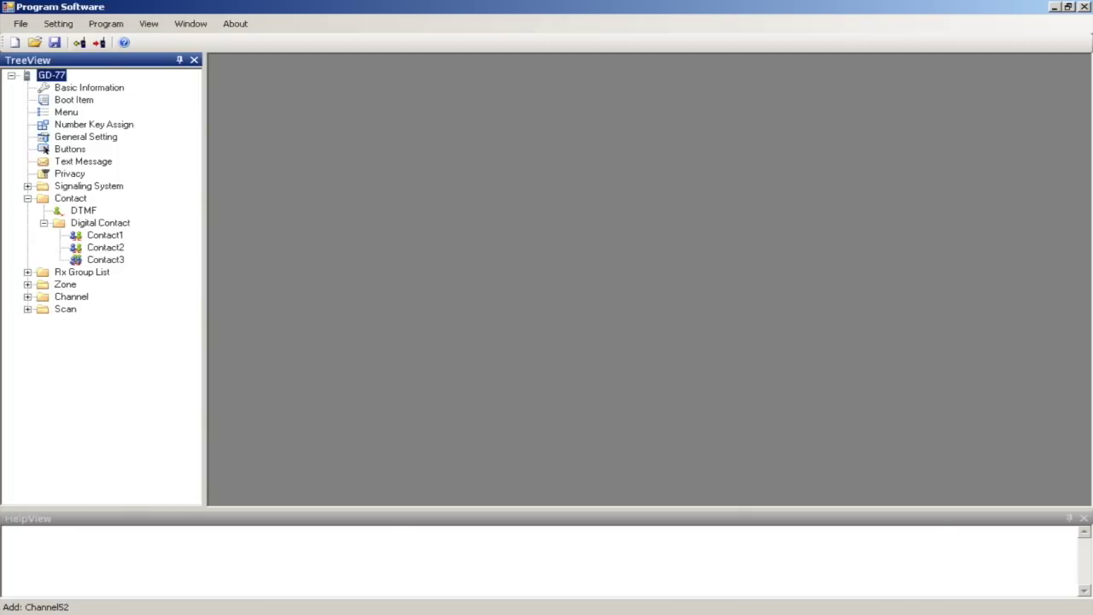
right_click(103, 235)
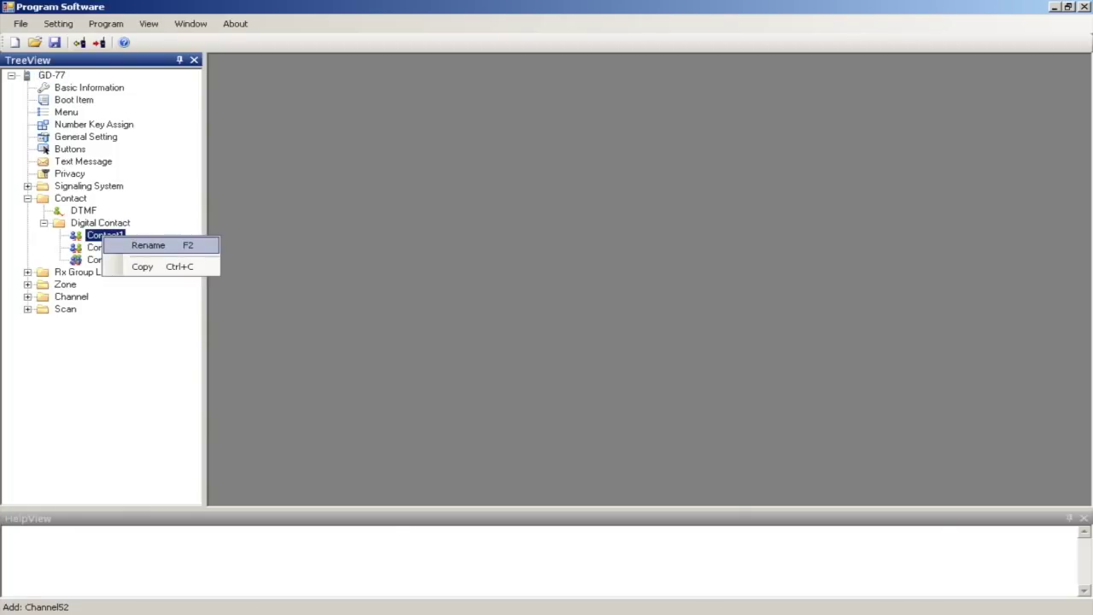
key("Return")
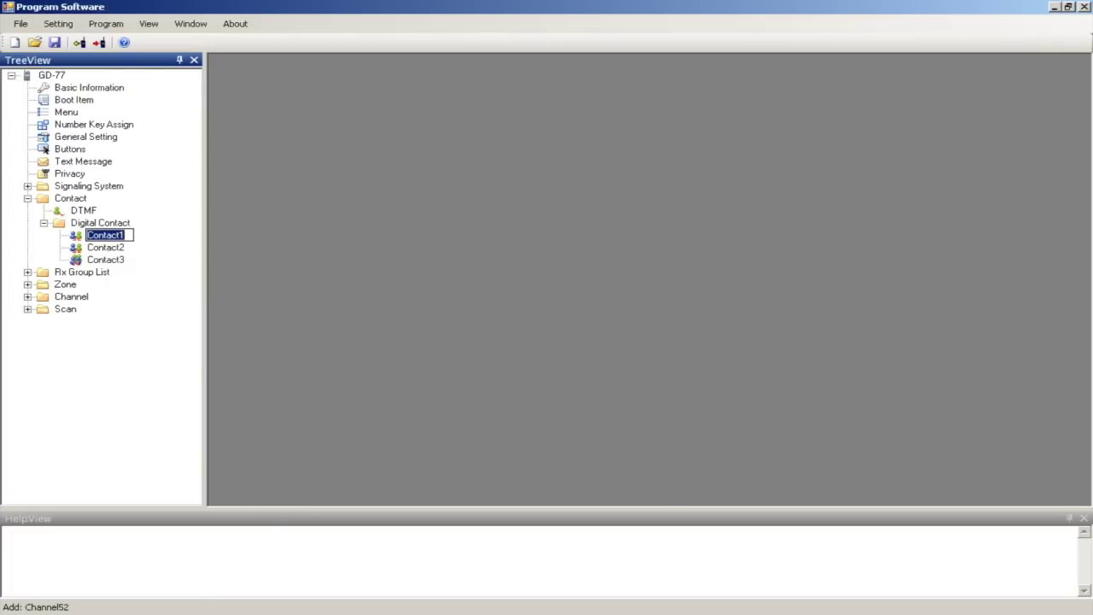
type("Home")
key("Return")
Rename the scan list SCAN V to "Home" and collapse the Scan group
left_click(28, 309)
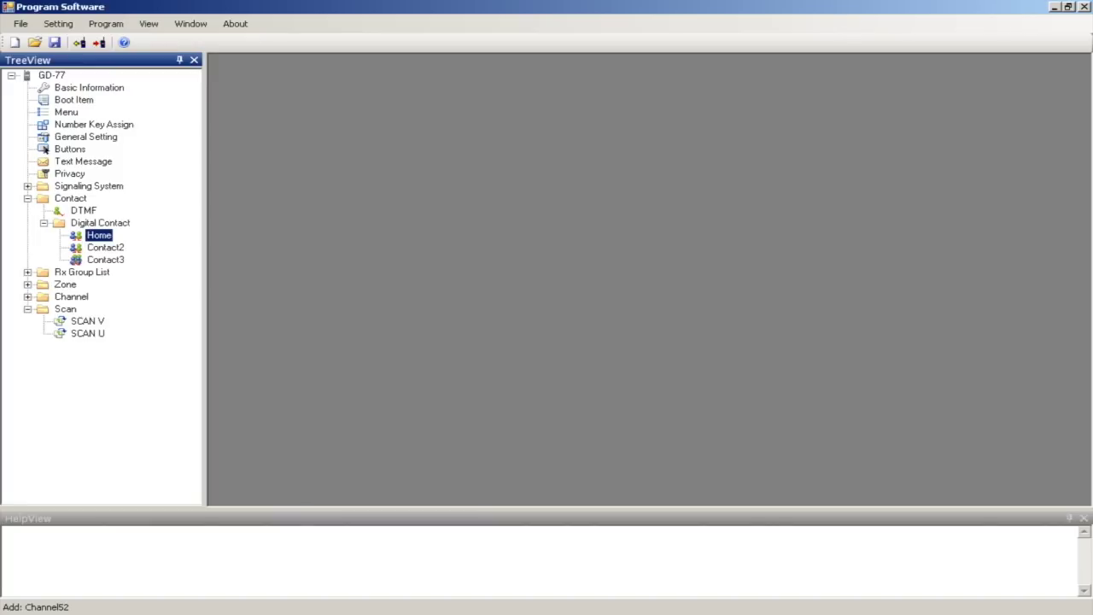
right_click(84, 320)
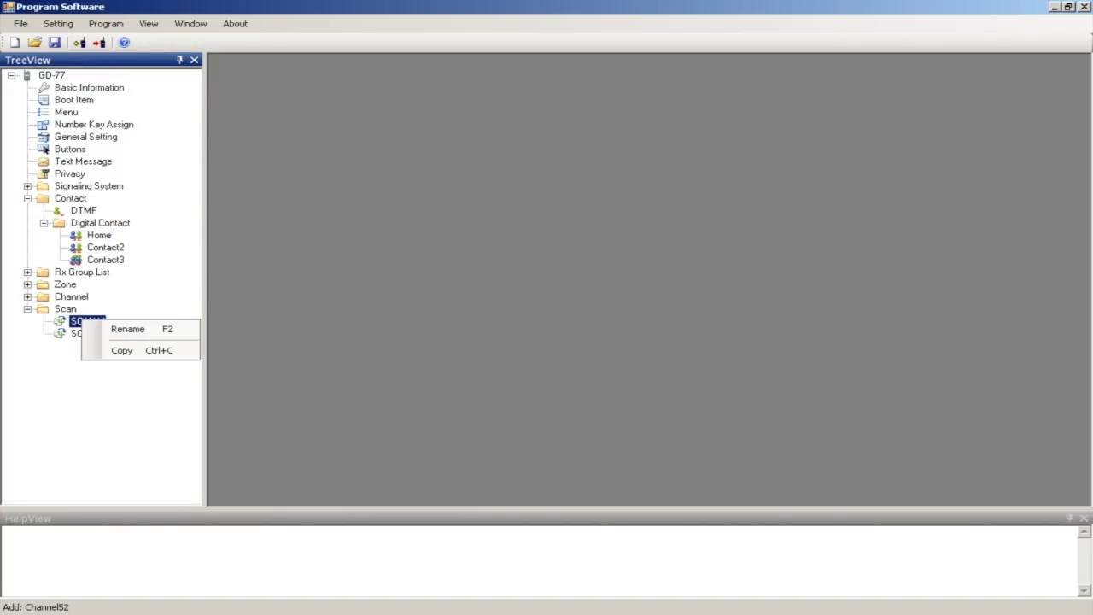
key("Return")
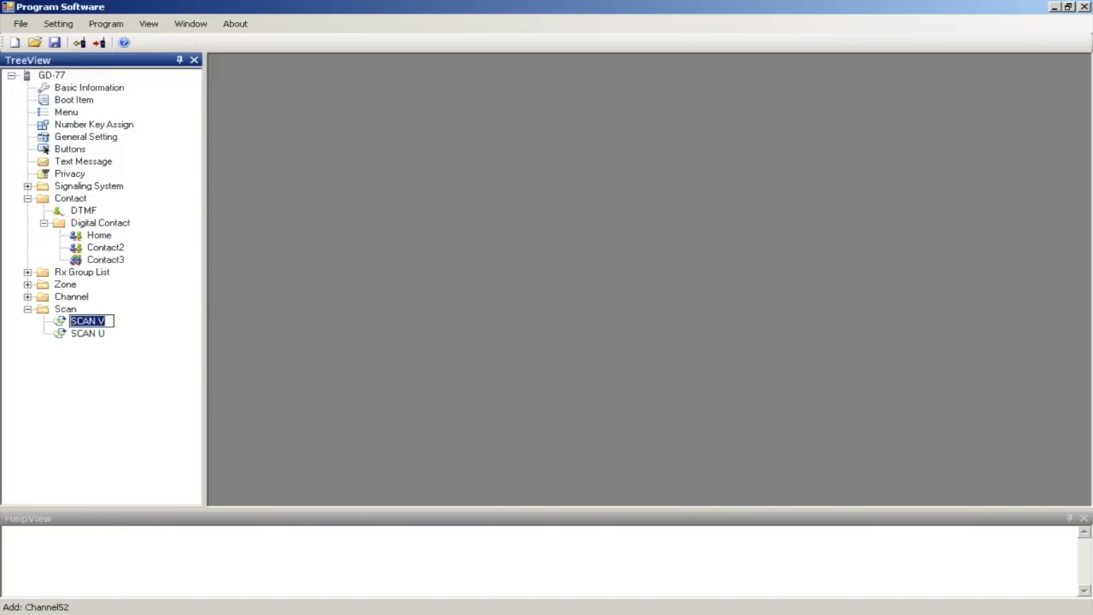
type("Home")
key("Return")
key("Left")
key("Left")
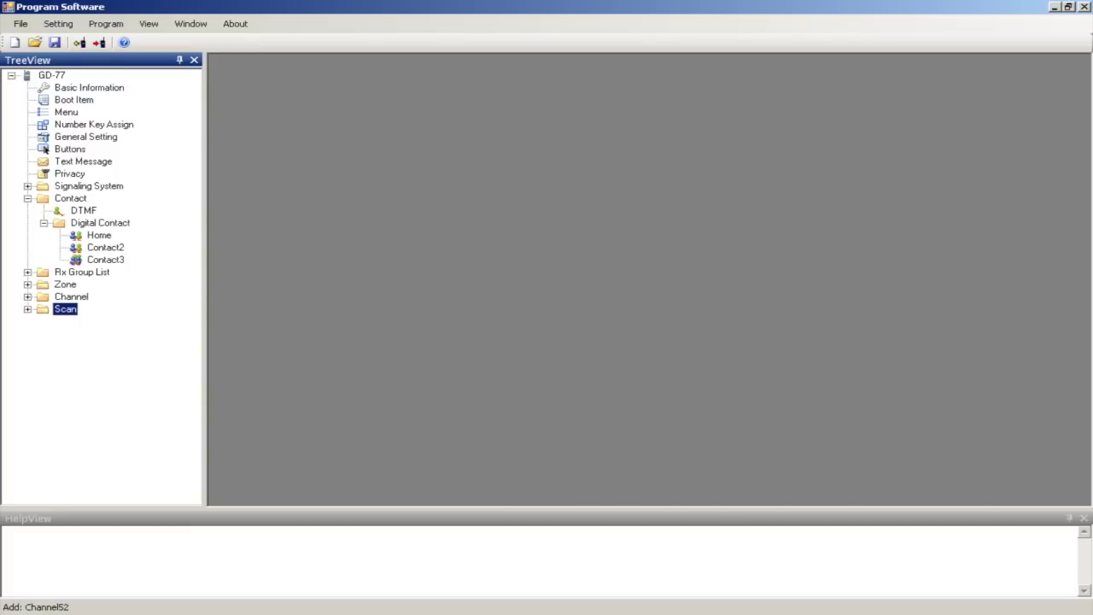
Save the current radio data file in the DATA folder under the name "Original configuration"
key("alt")
key("Down")
key("Down")
key("Down")
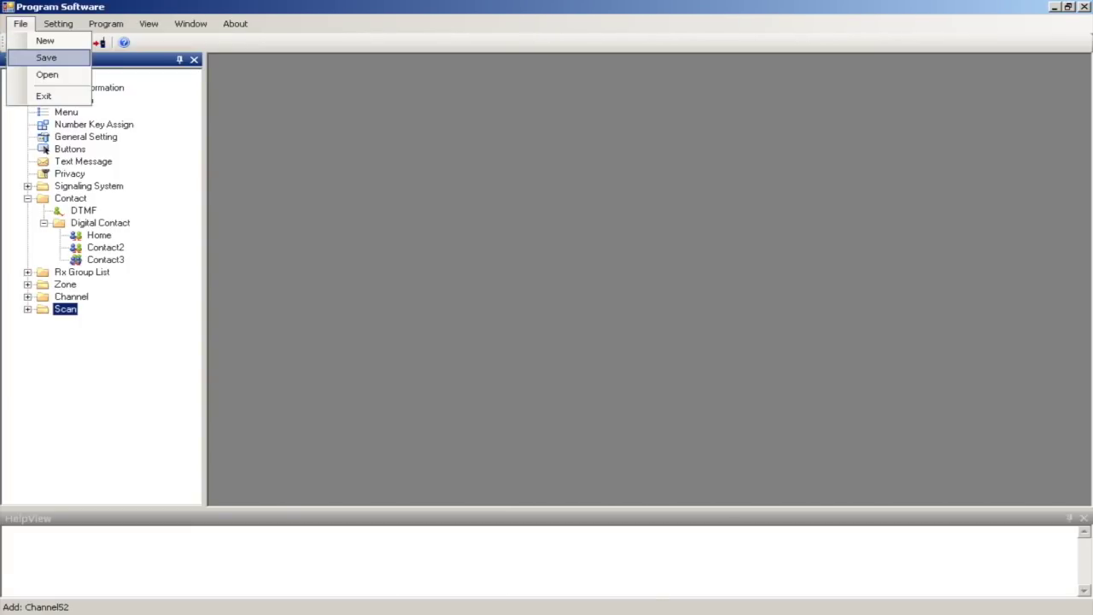
key("Return")
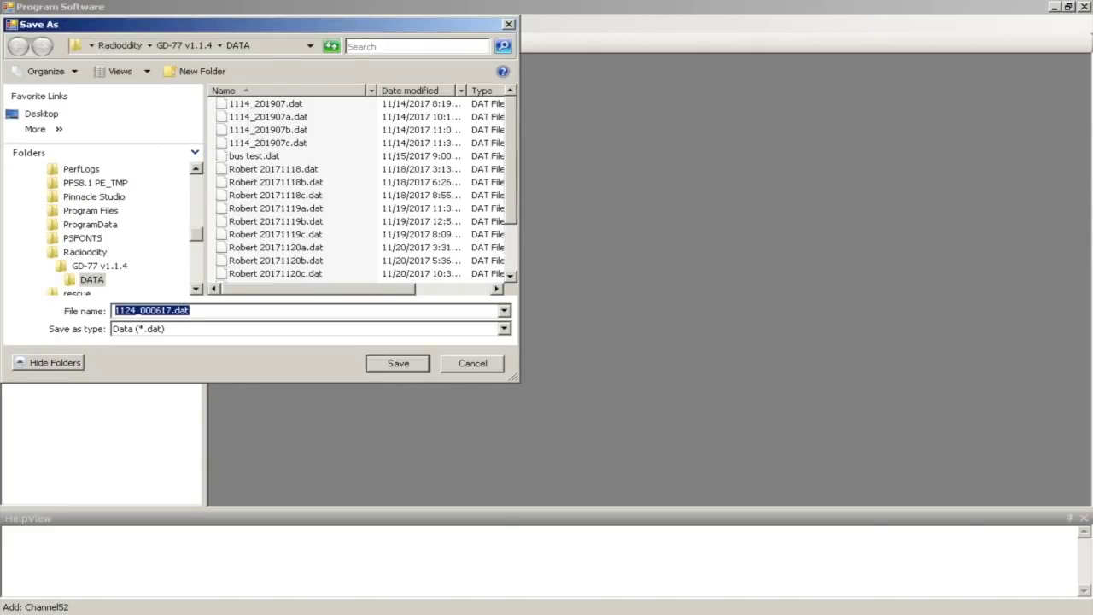
type("Origi")
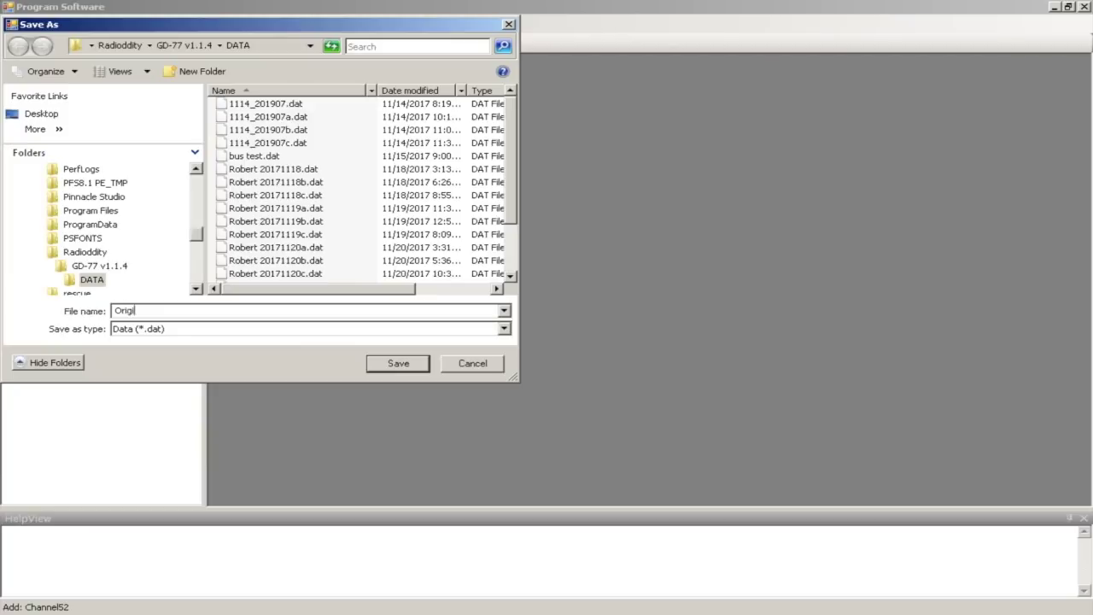
type("nal configuration")
key("Return")
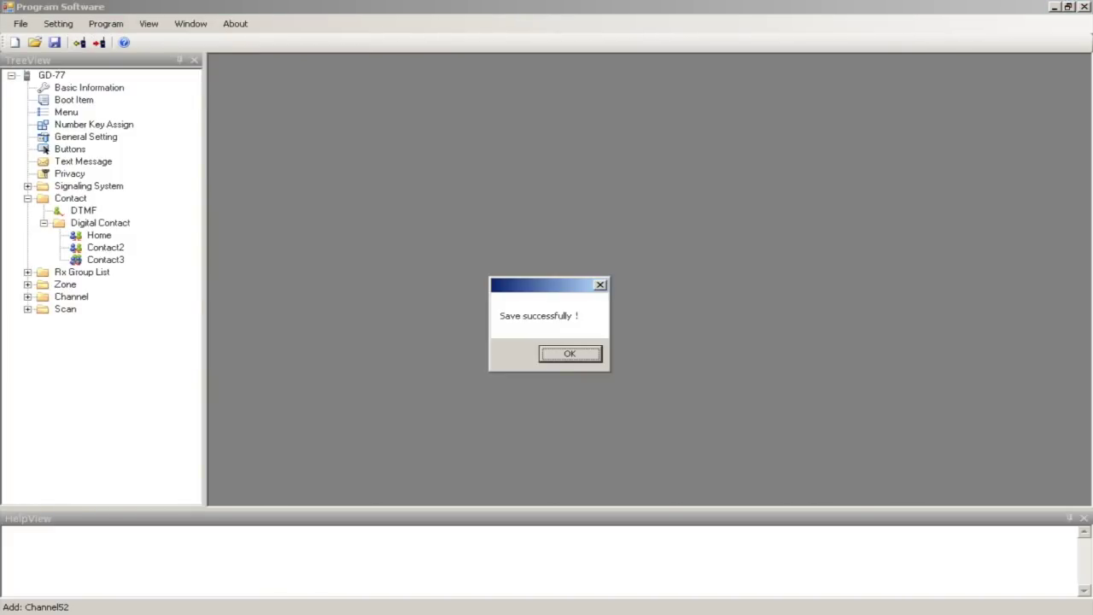
key("Return")
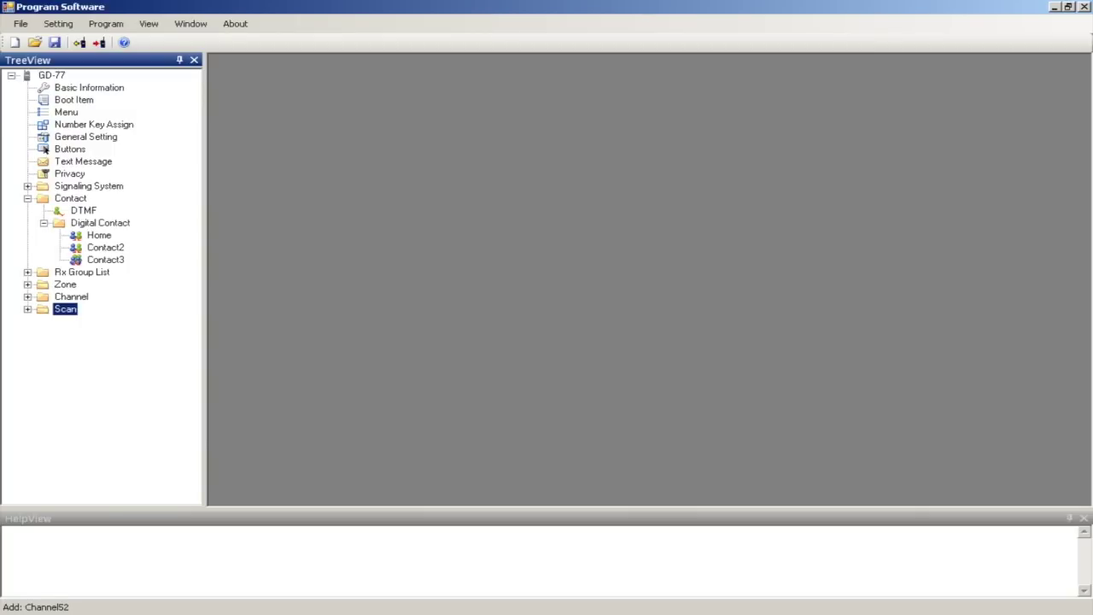
Rename the Rx group list GroupList1 to "Home" and open its member settings in full view
left_click(28, 198)
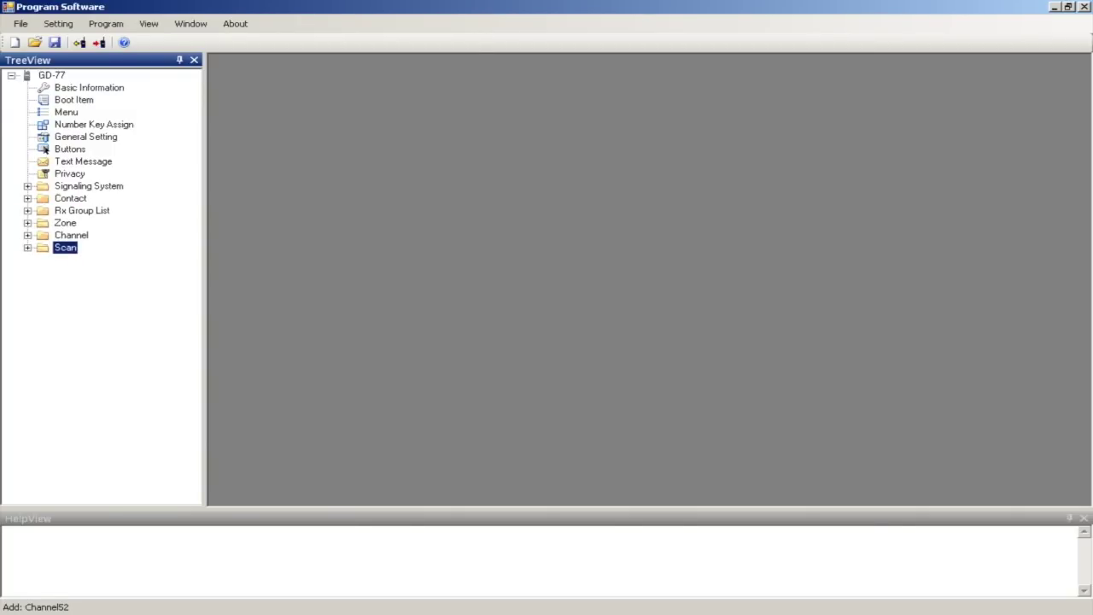
left_click(27, 211)
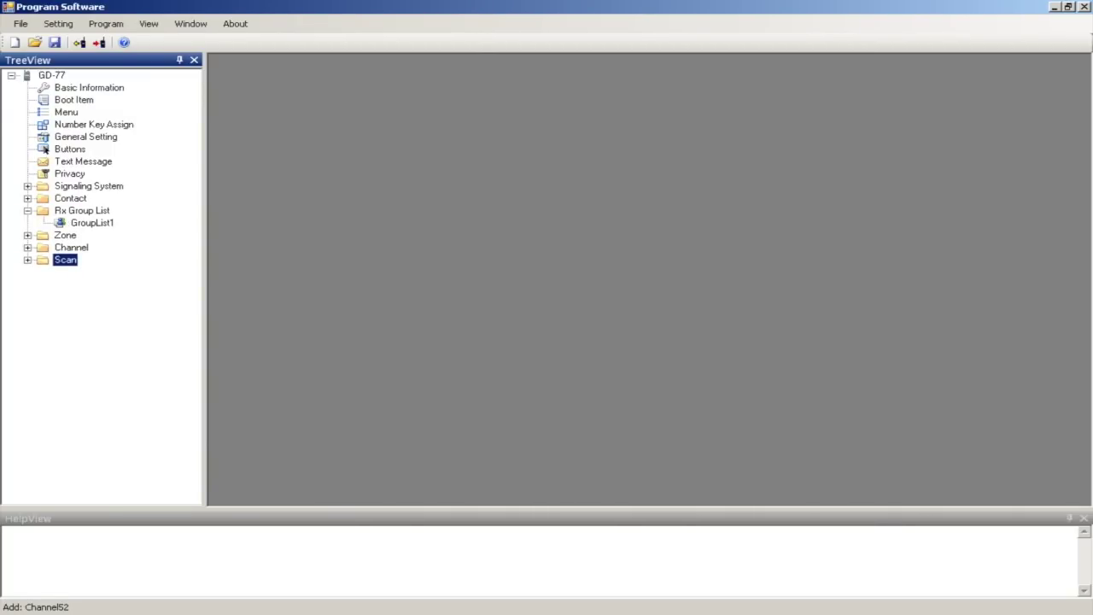
left_click(92, 223)
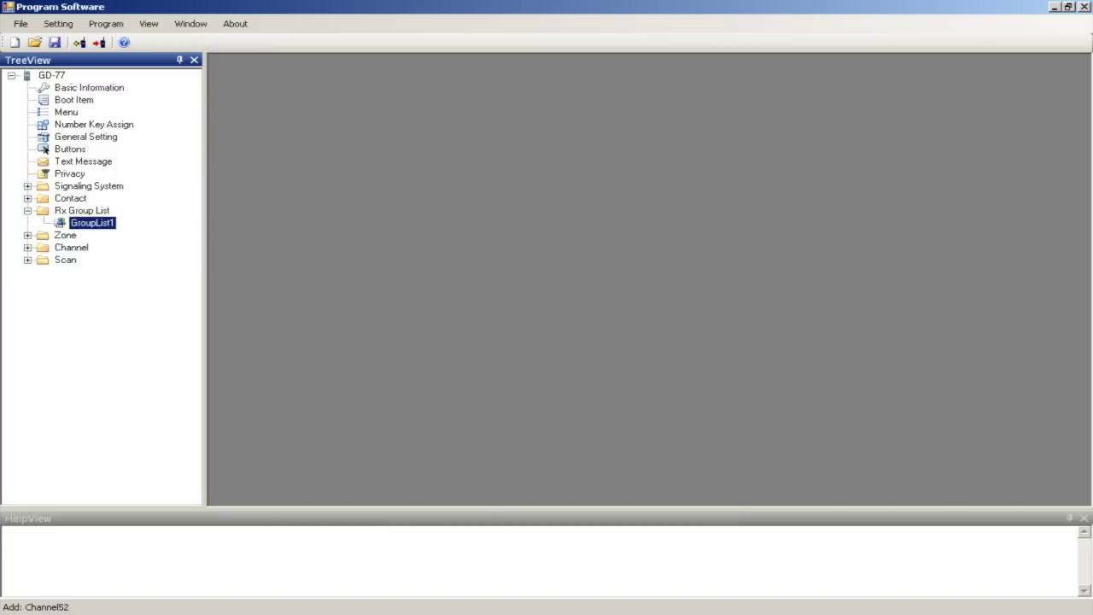
right_click(92, 222)
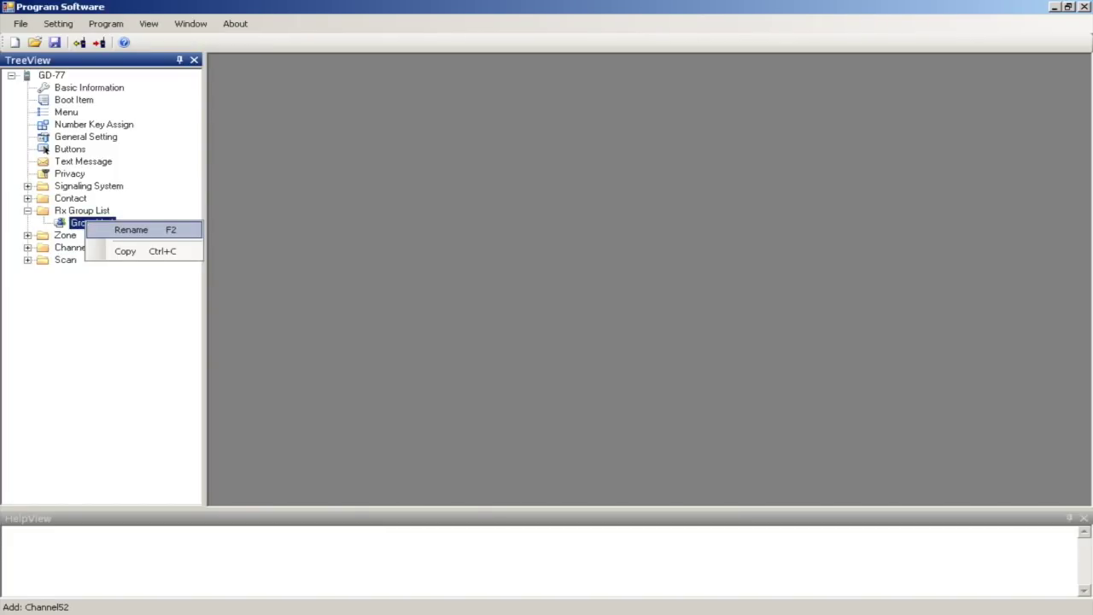
key("Return")
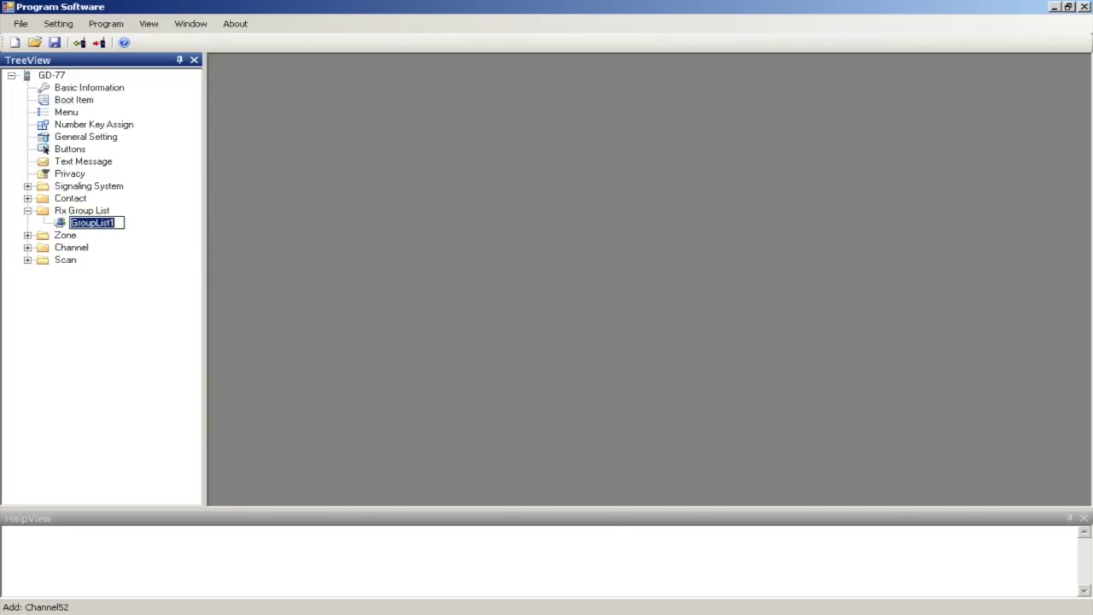
type("Home")
key("Return")
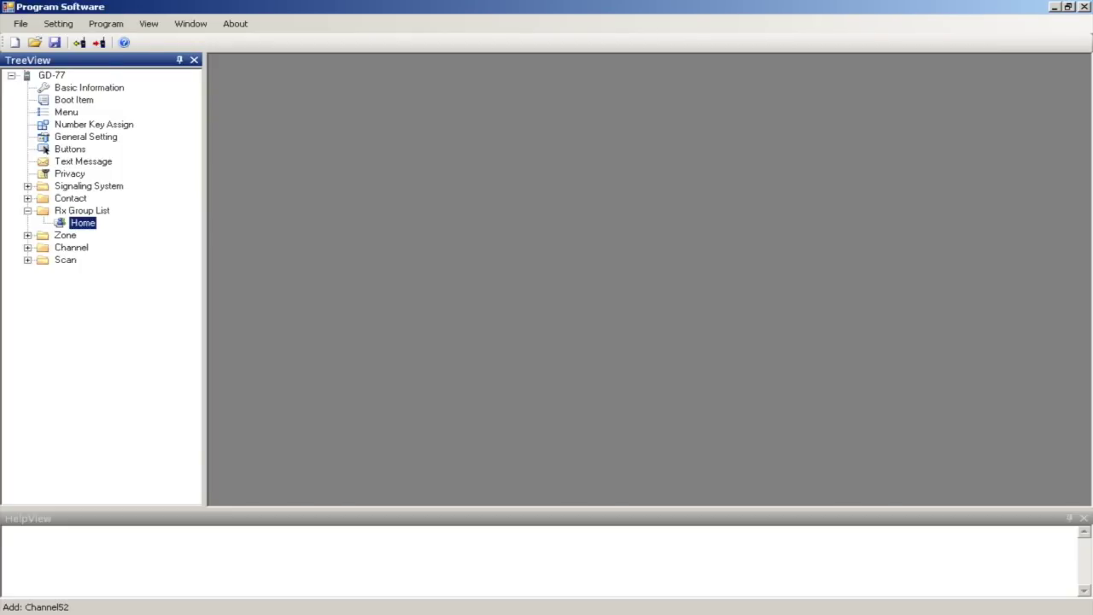
key("Return")
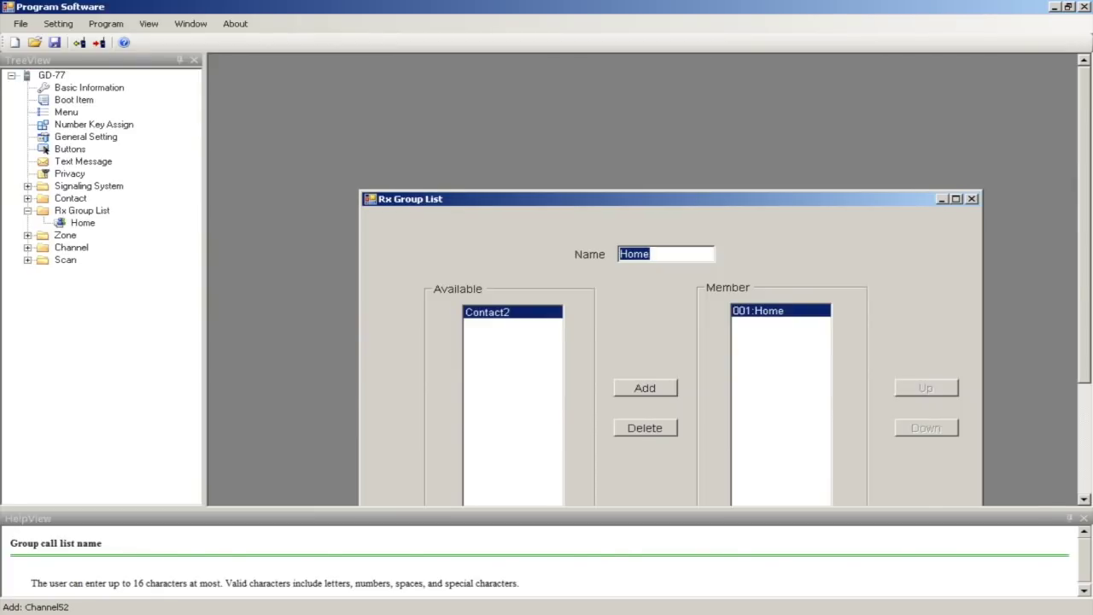
left_click_drag(650, 199, 574, 88)
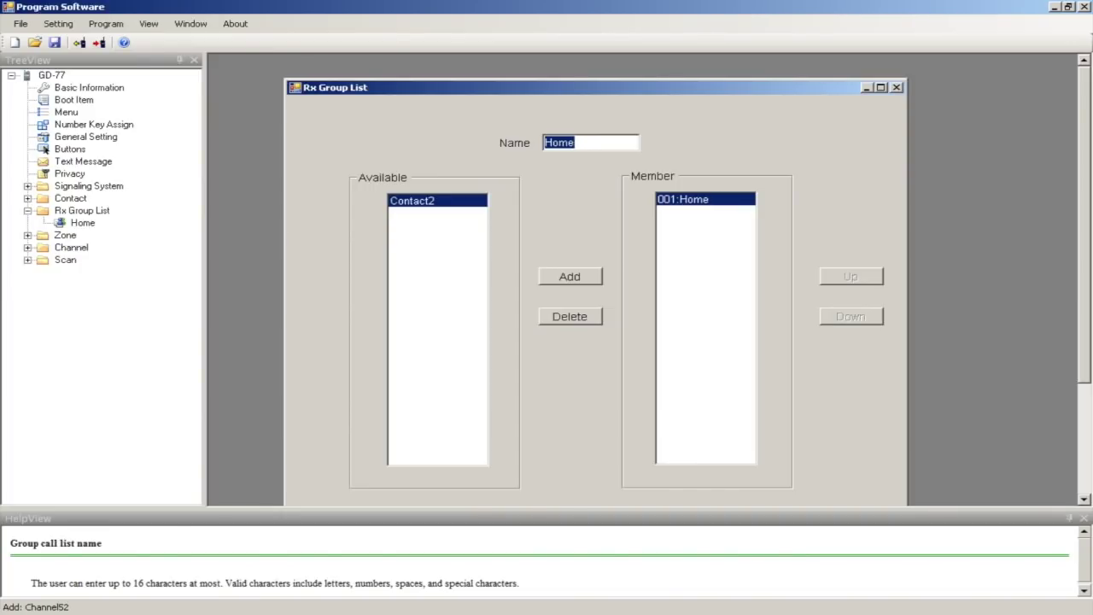
Rename the digital contact Home to "W6YYY"
left_click(27, 198)
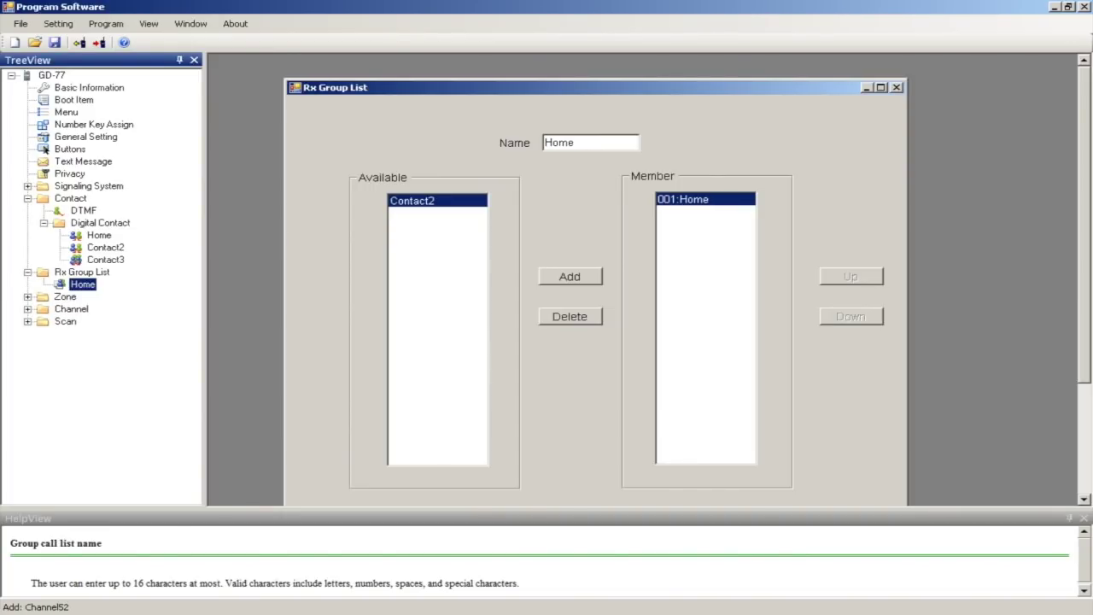
left_click(99, 235)
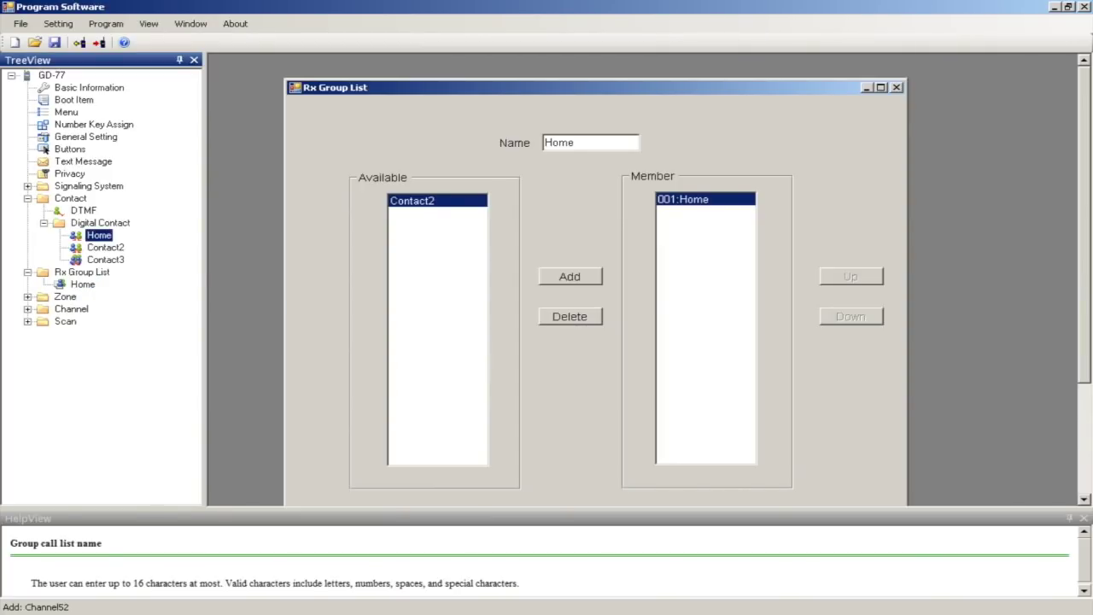
right_click(97, 236)
key("Return")
type("W6YYY")
key("Return")
Rename the first digital contact, W6YYY, to "California"
right_click(115, 235)
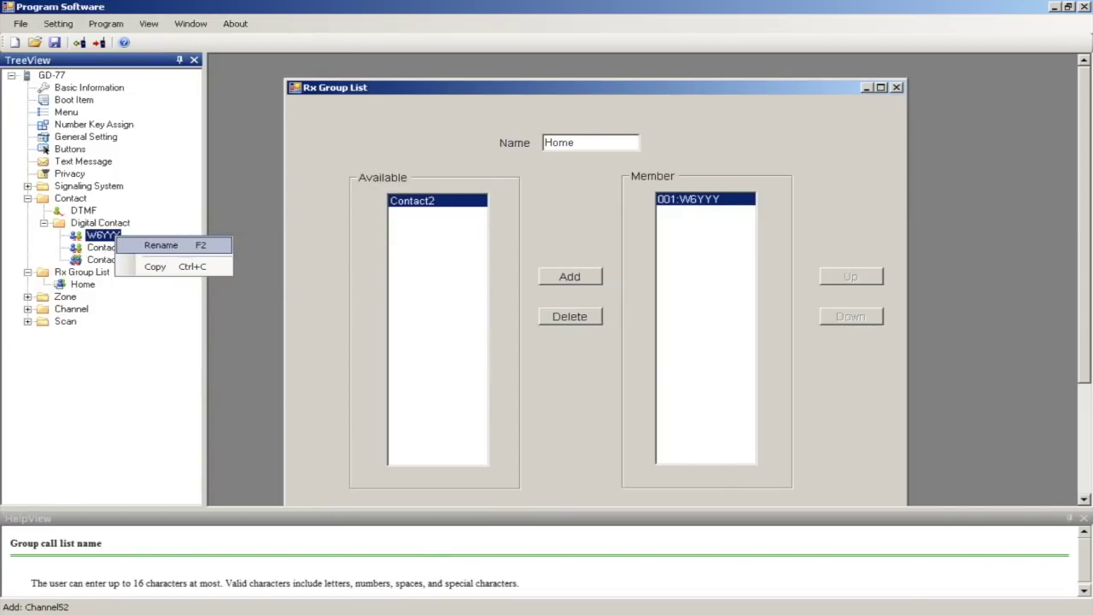
left_click(162, 246)
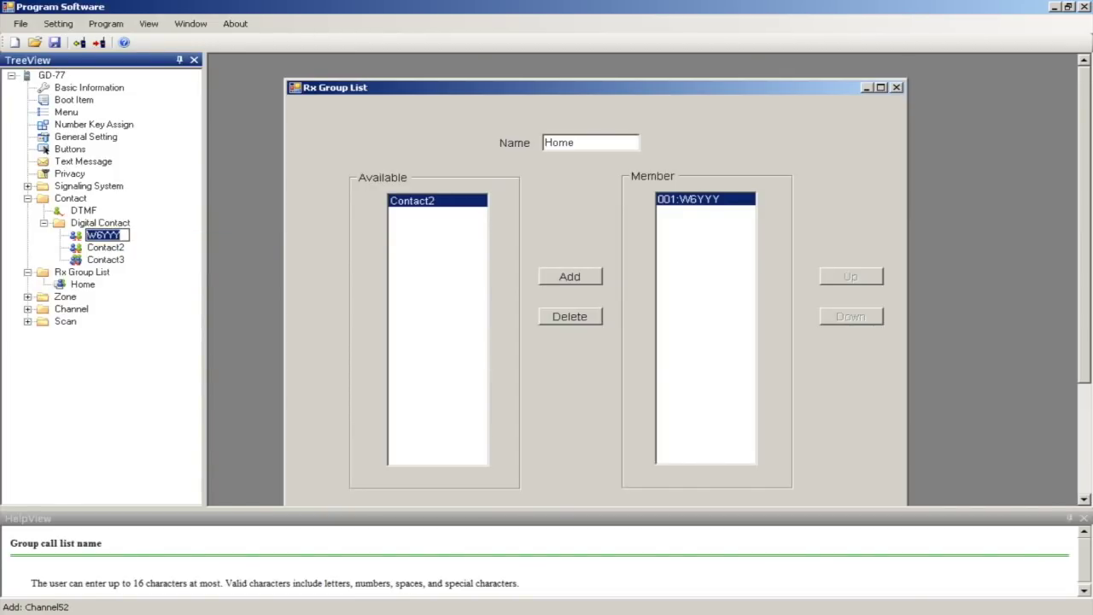
type("California")
key("Return")
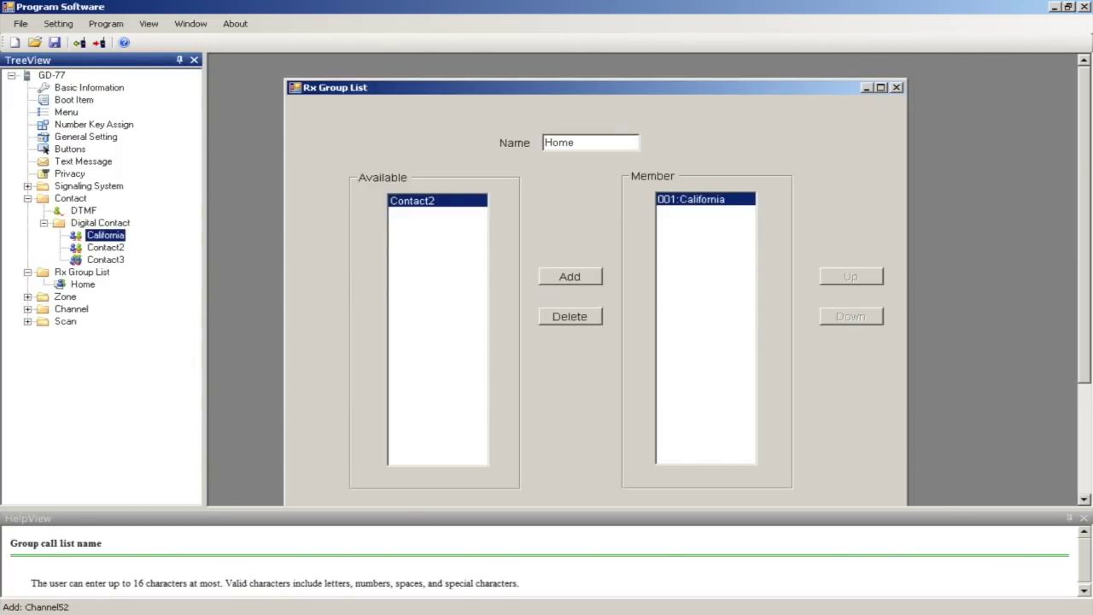
Set the Call ID of the California digital contact to 3106 and close its settings
double_click(105, 235)
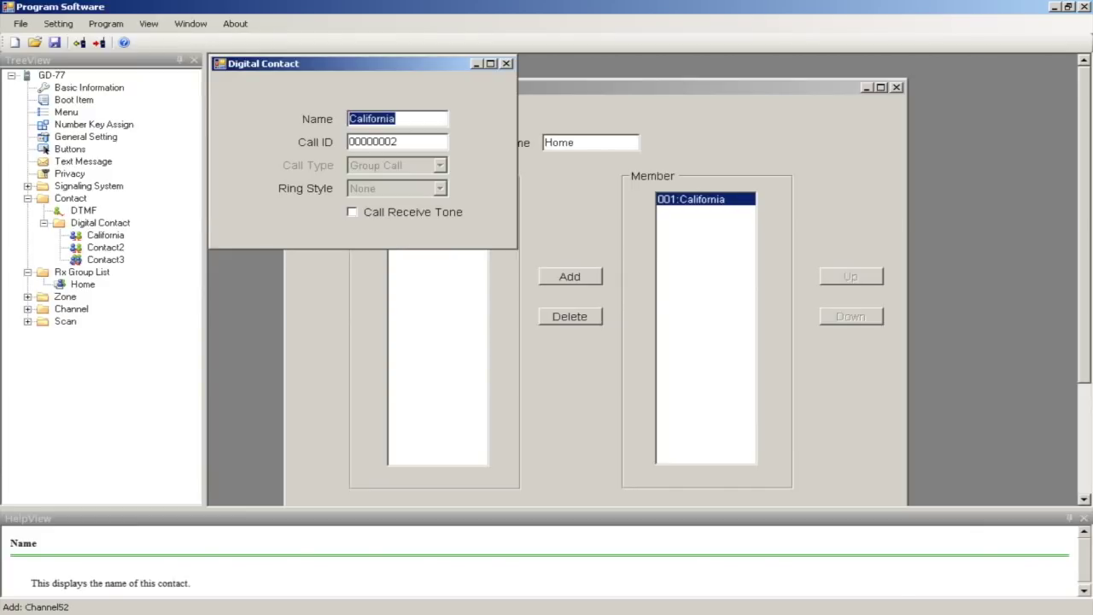
left_click(402, 142)
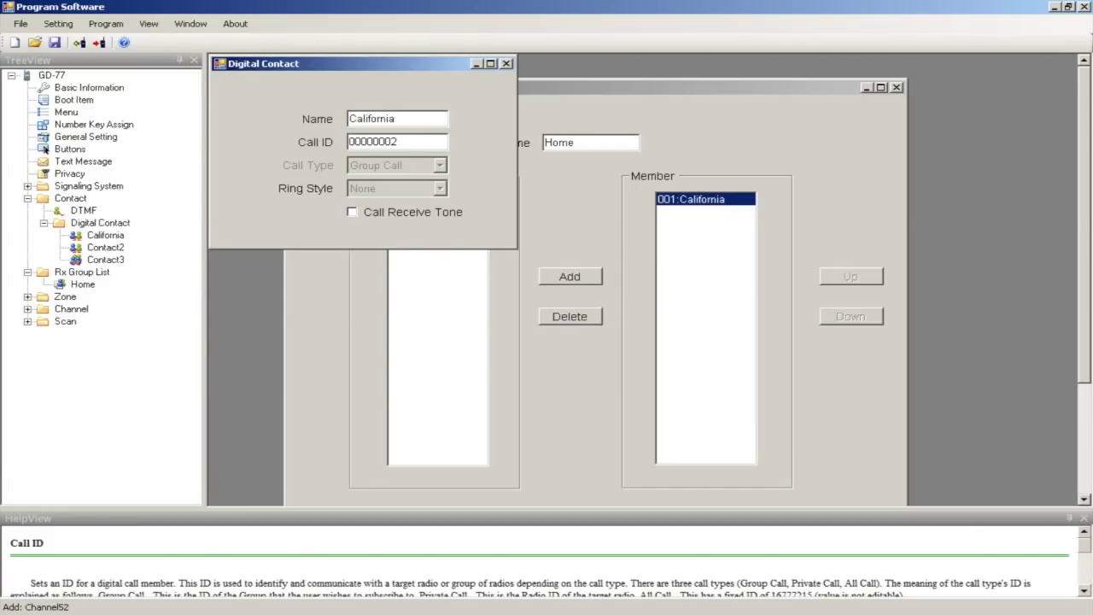
left_click_drag(380, 142, 398, 142)
key("BackSpace")
key("BackSpace")
type("3106")
left_click(507, 63)
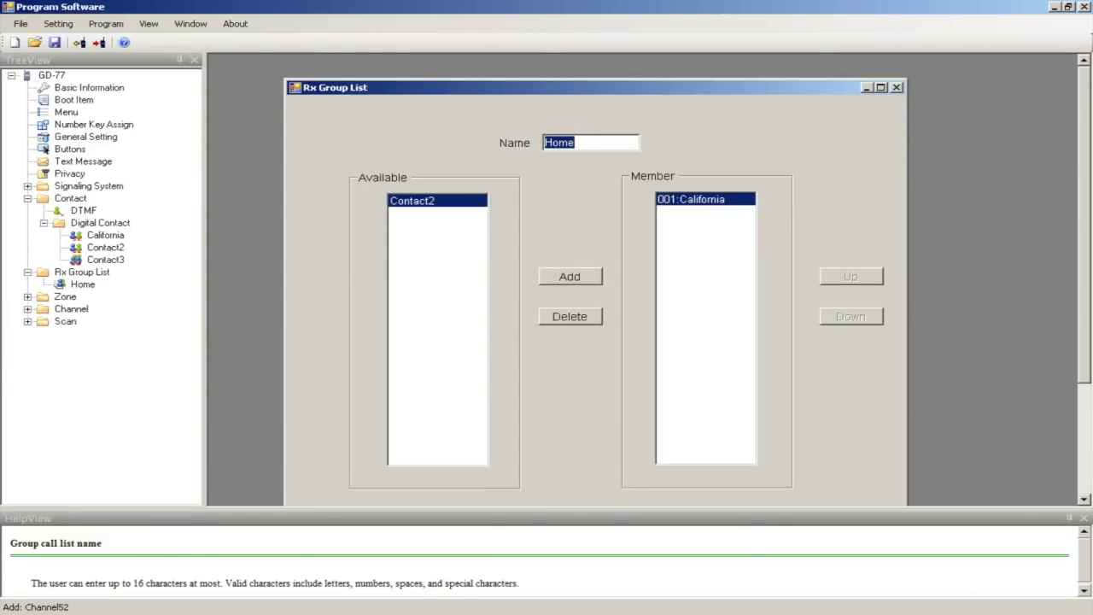
Close the Rx Group List window and rename Channel1 to "W6YYY"
left_click(27, 310)
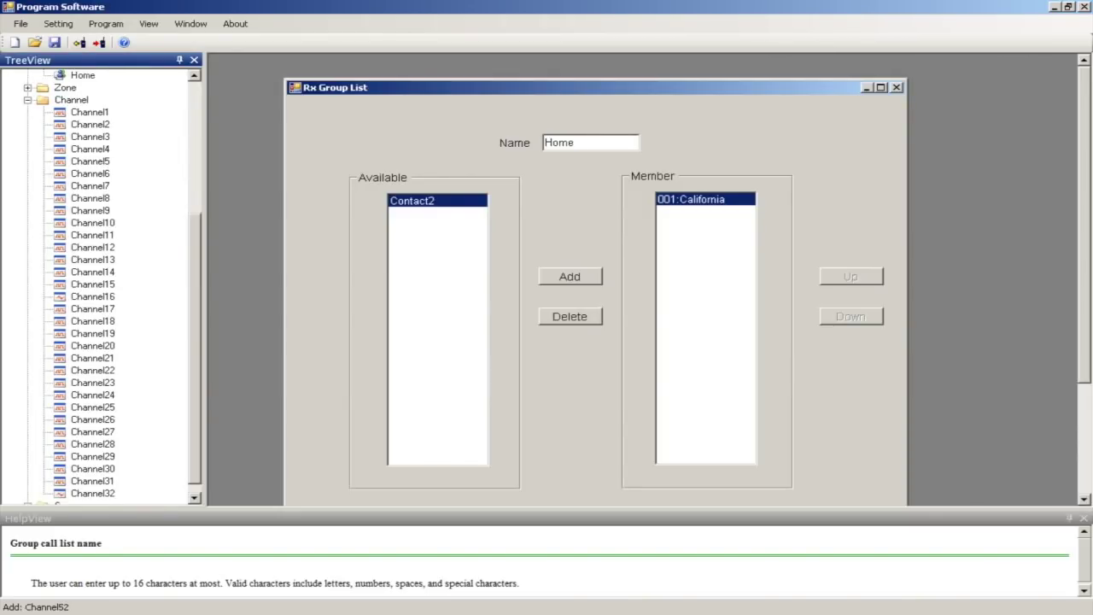
left_click(897, 87)
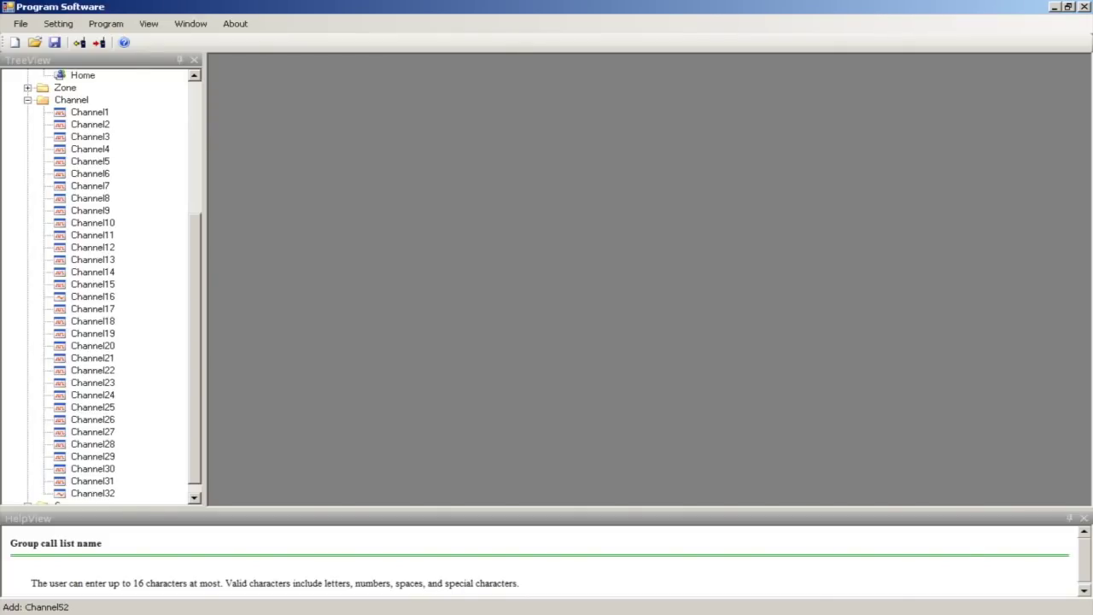
left_click(90, 113)
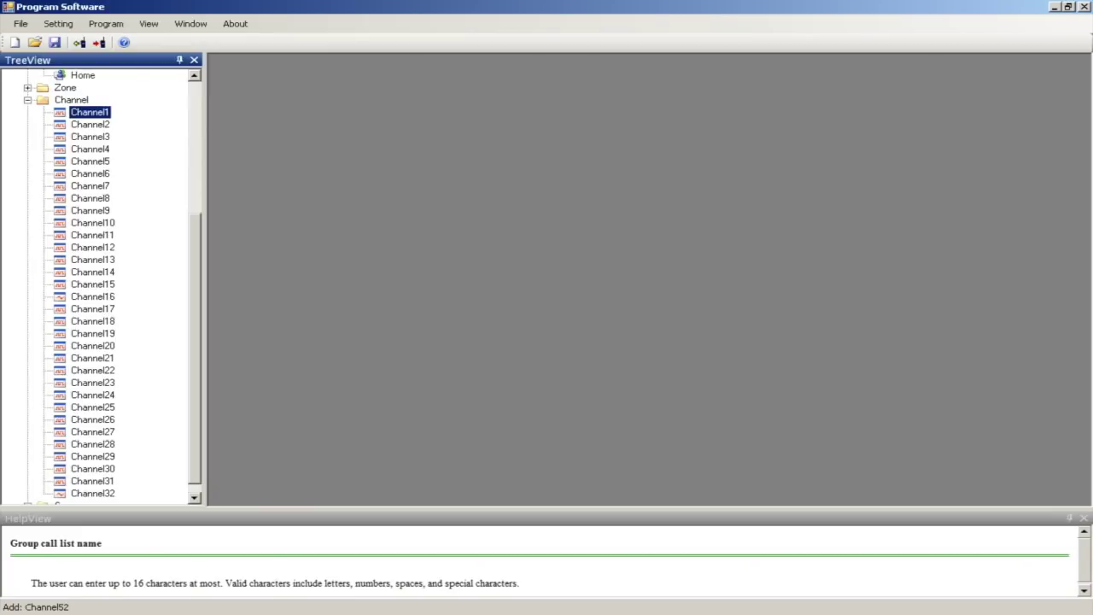
right_click(101, 116)
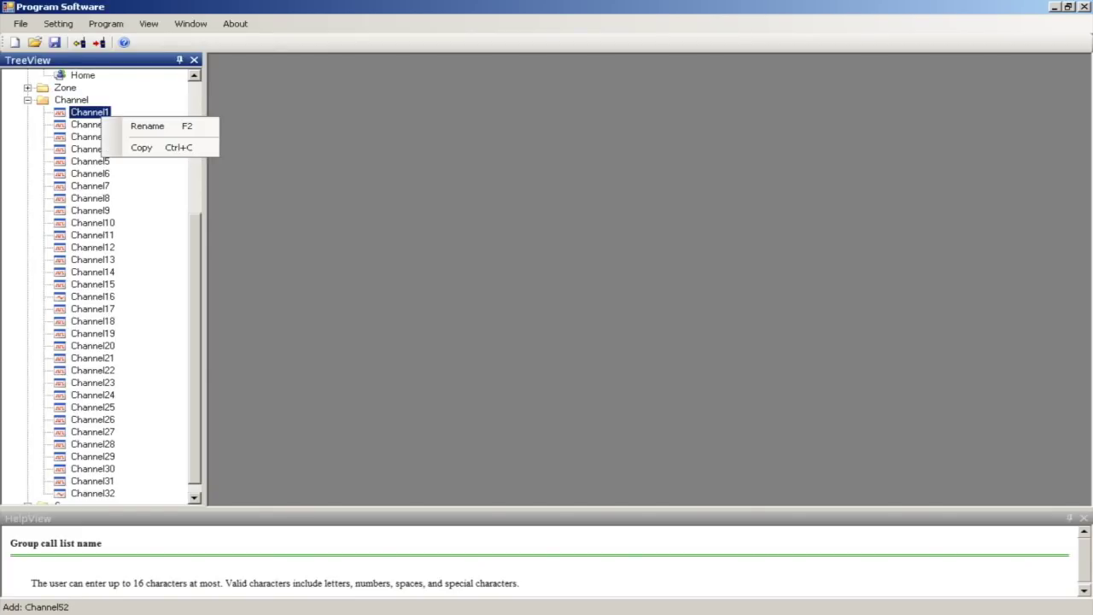
left_click(147, 126)
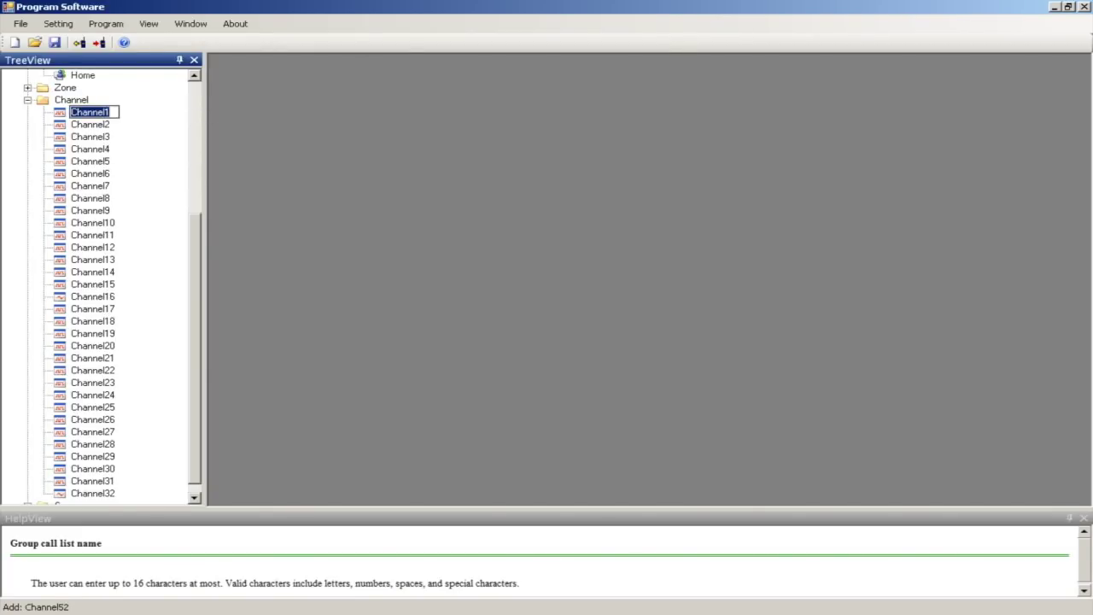
type("W6YYY")
key("Return")
Open the W6YYY channel's settings maximized and keep Repeater/Time Slot at 1
double_click(87, 112)
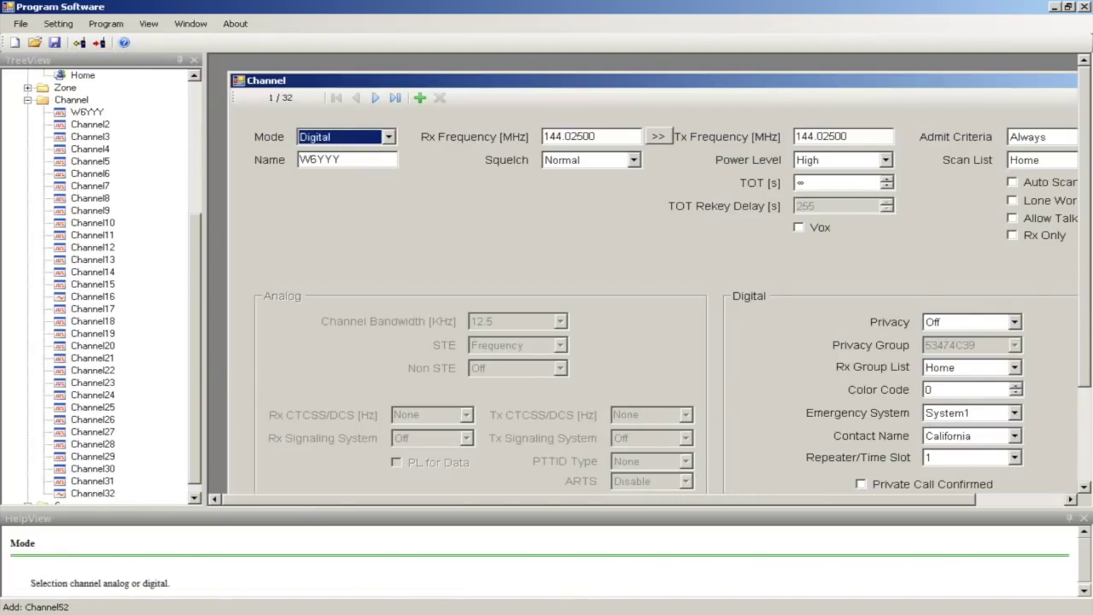
double_click(546, 81)
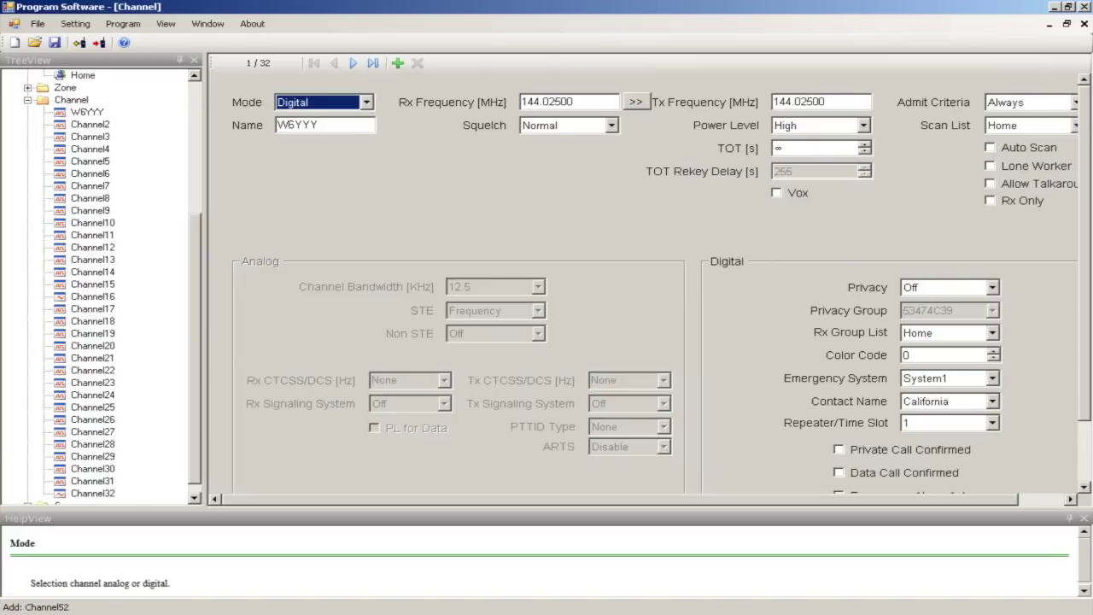
left_click(993, 423)
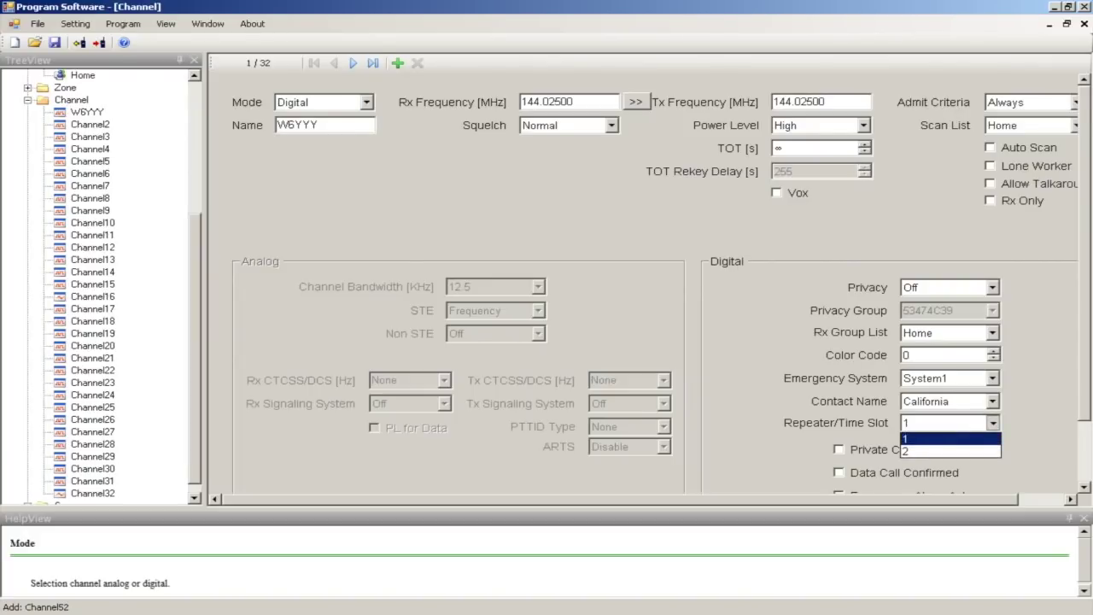
left_click(993, 423)
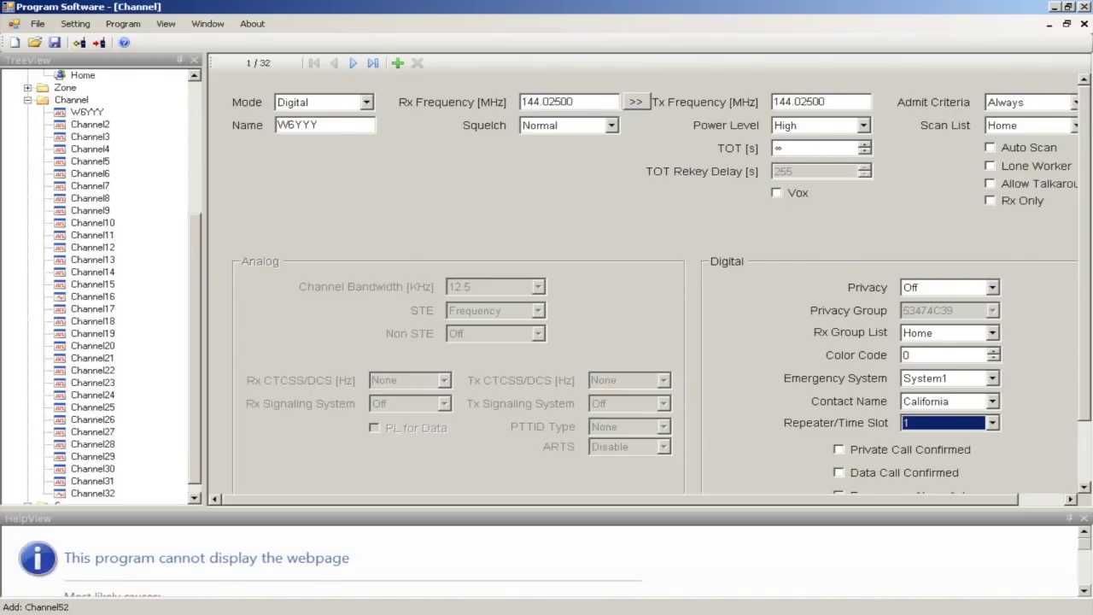
Change the open channel's name to "W6YYY 1"
left_click(322, 125)
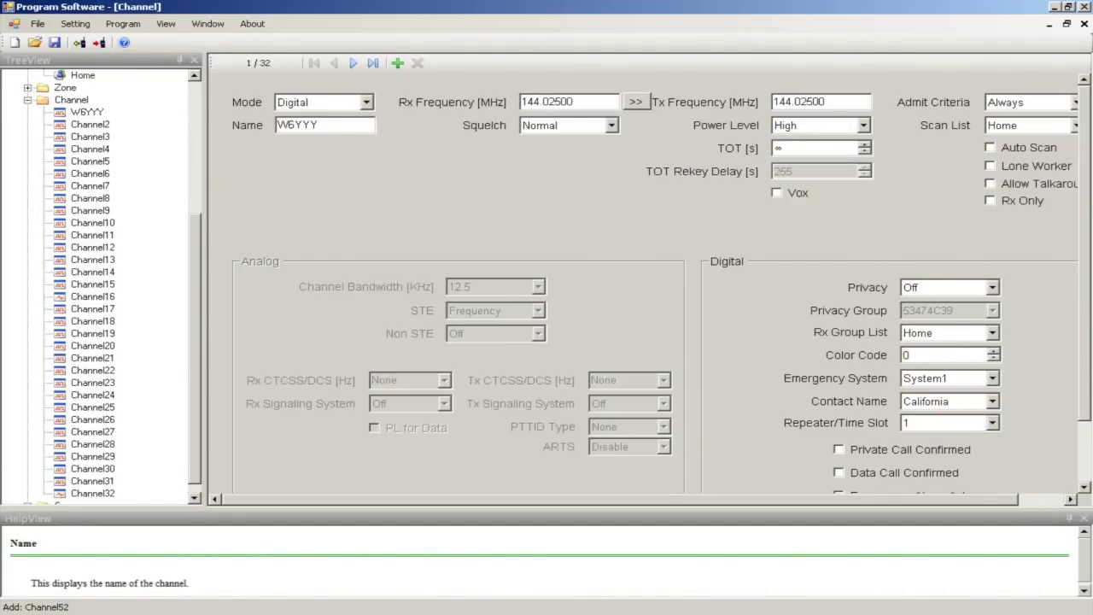
double_click(300, 125)
left_click(301, 126)
Keep Home as the channel's scan list and select Home as its Rx group list
left_click(1074, 125)
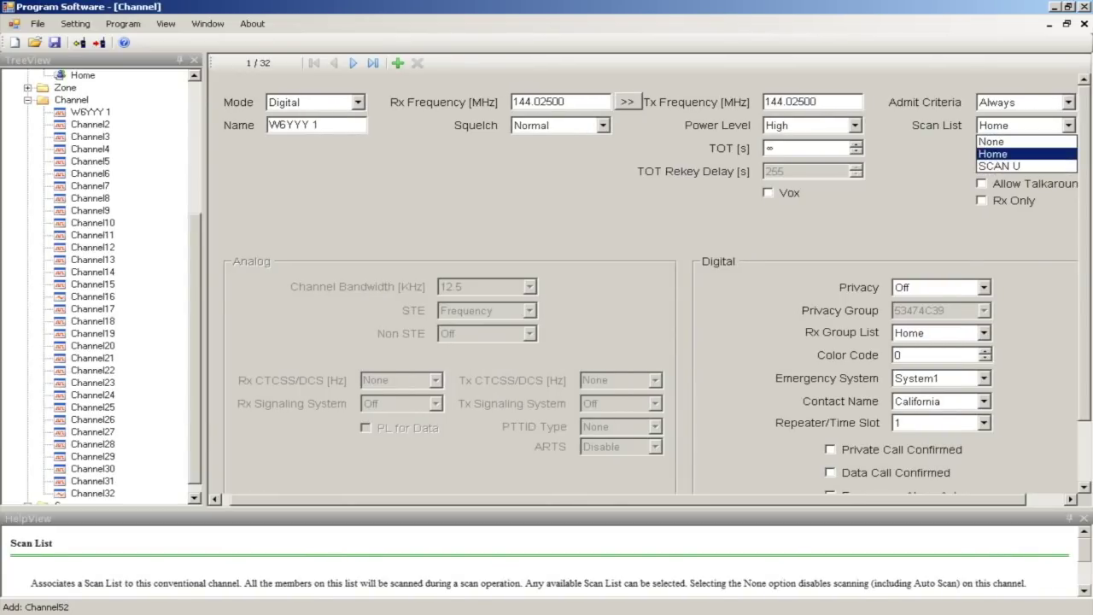
left_click(1069, 126)
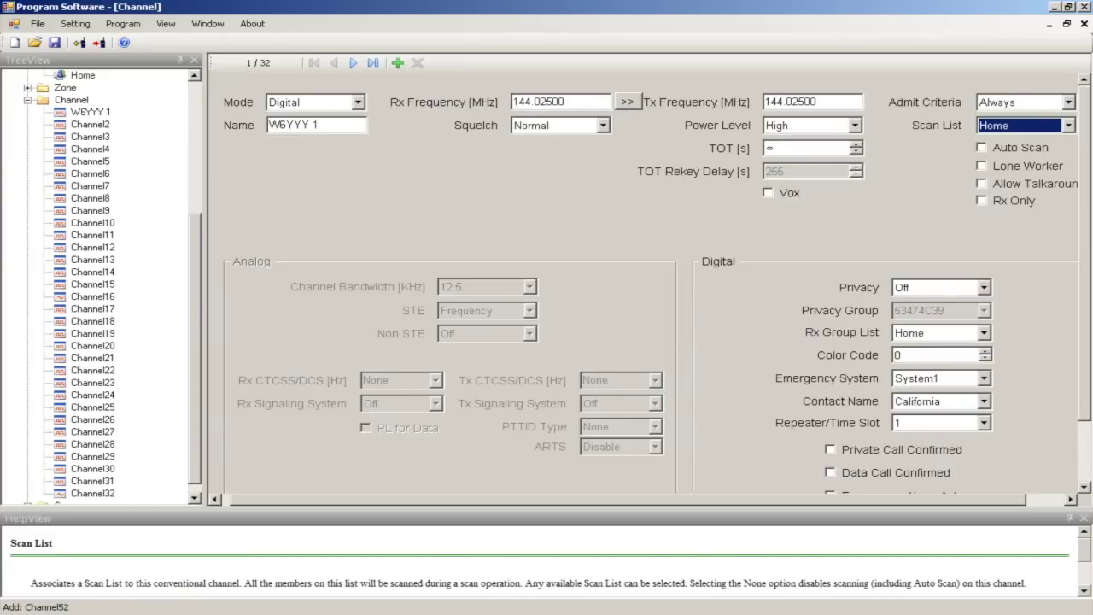
left_click(984, 332)
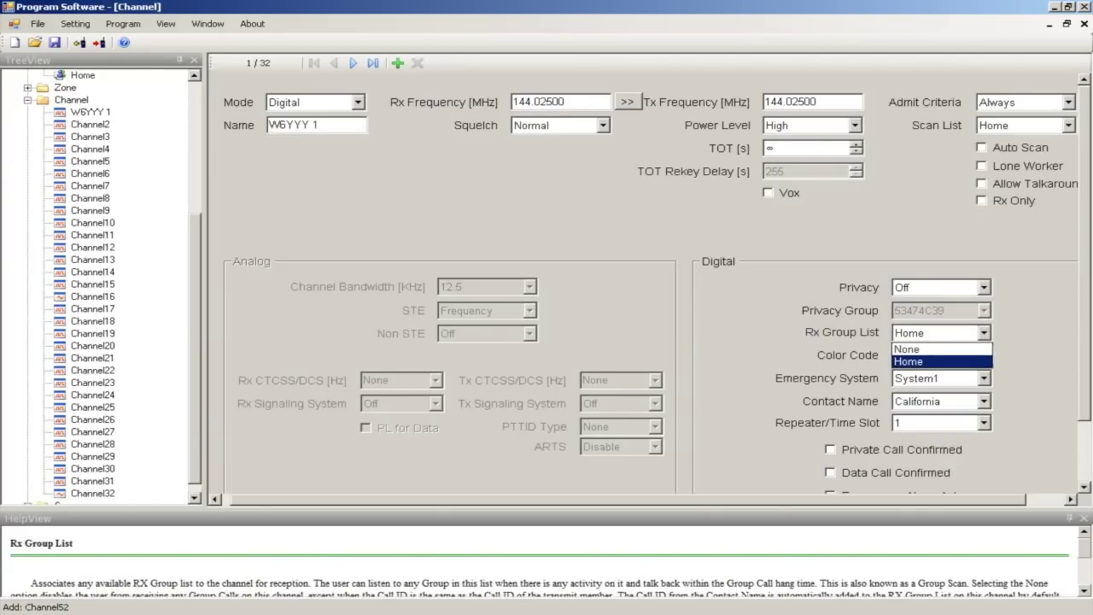
left_click(909, 361)
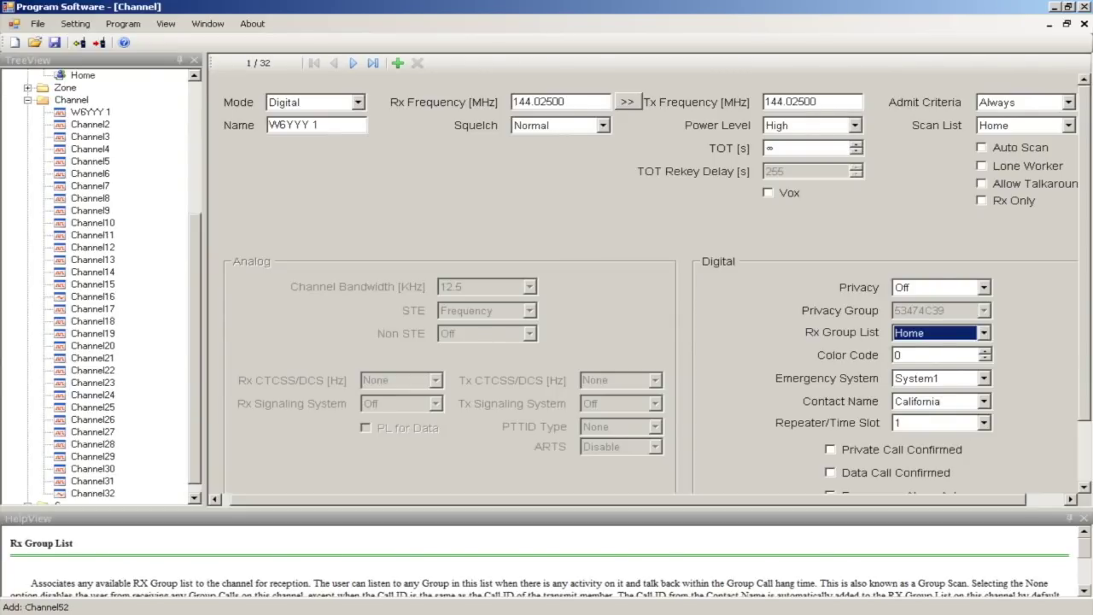
key("Tab")
key("Up")
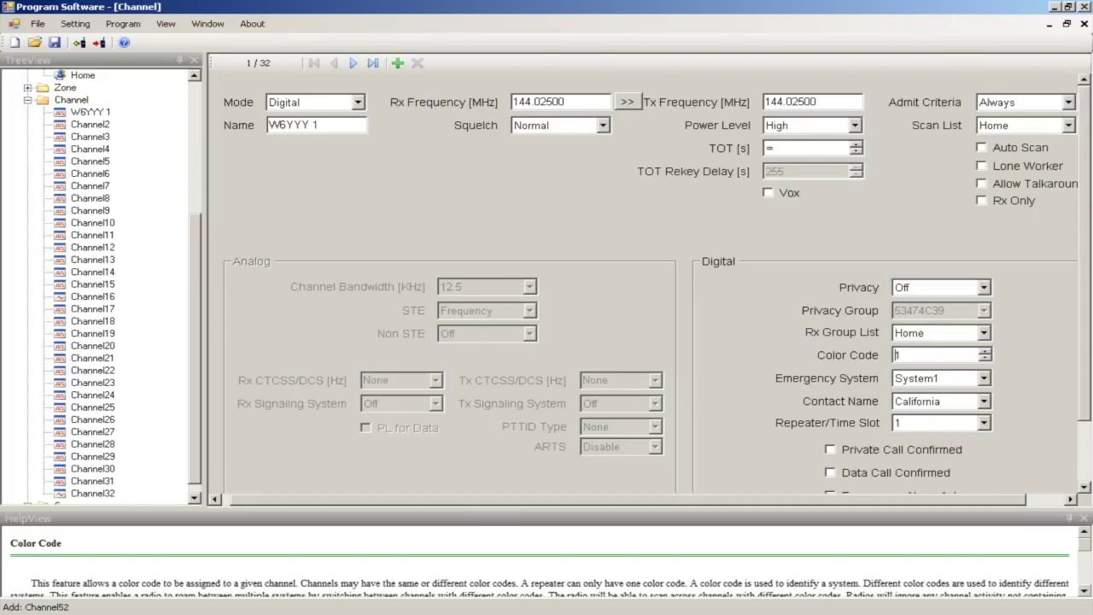
left_click(985, 402)
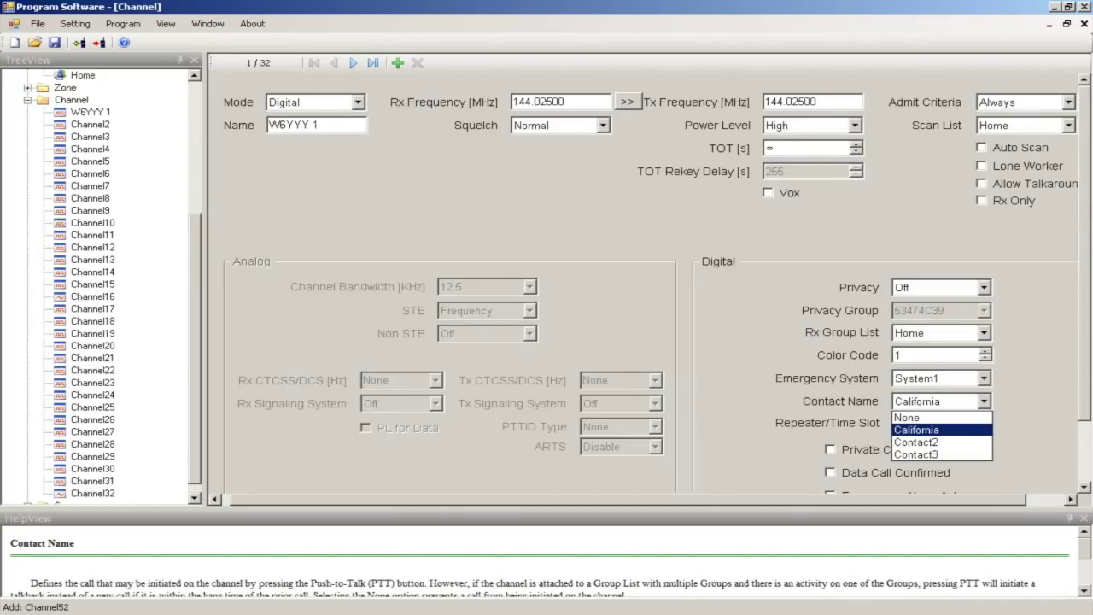
left_click(917, 430)
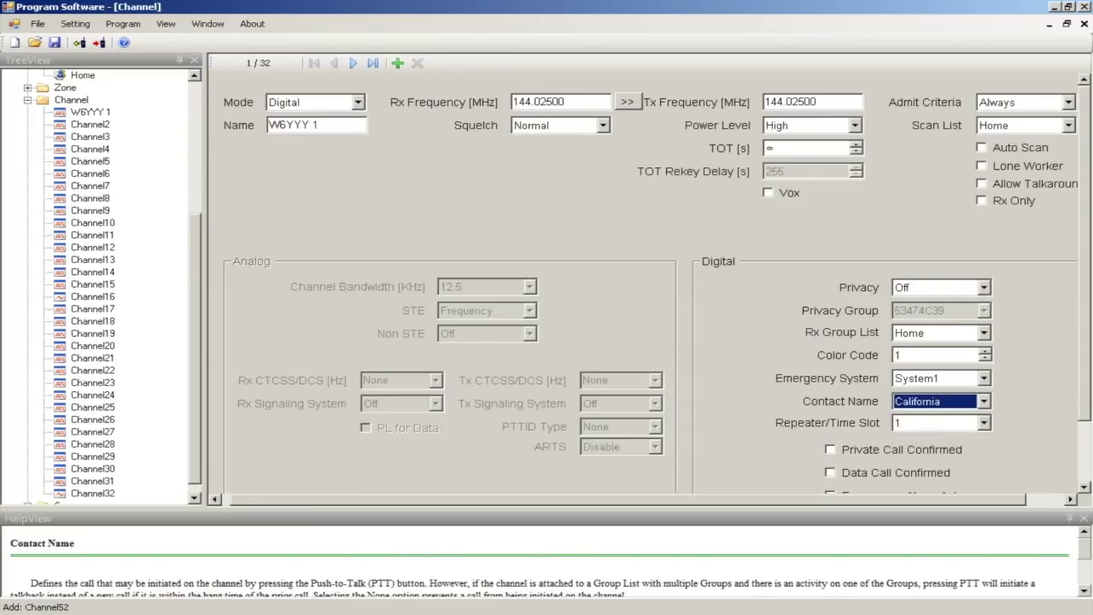
Switch the channel's mode to Analog and set its Tx CTCSS/DCS tone to 94.8 Hz
left_click(359, 102)
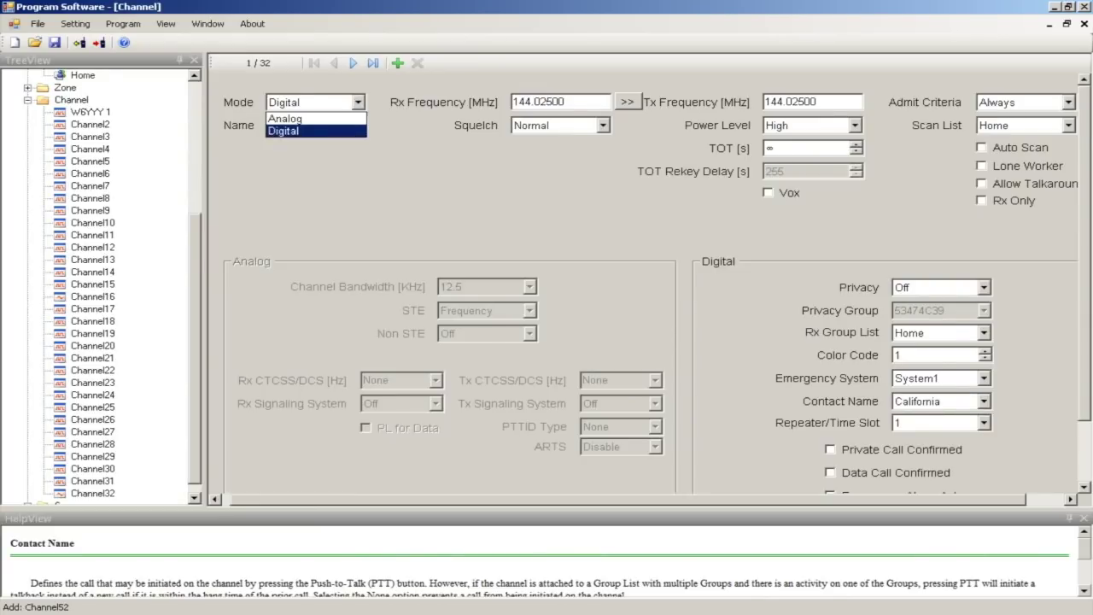
left_click(289, 118)
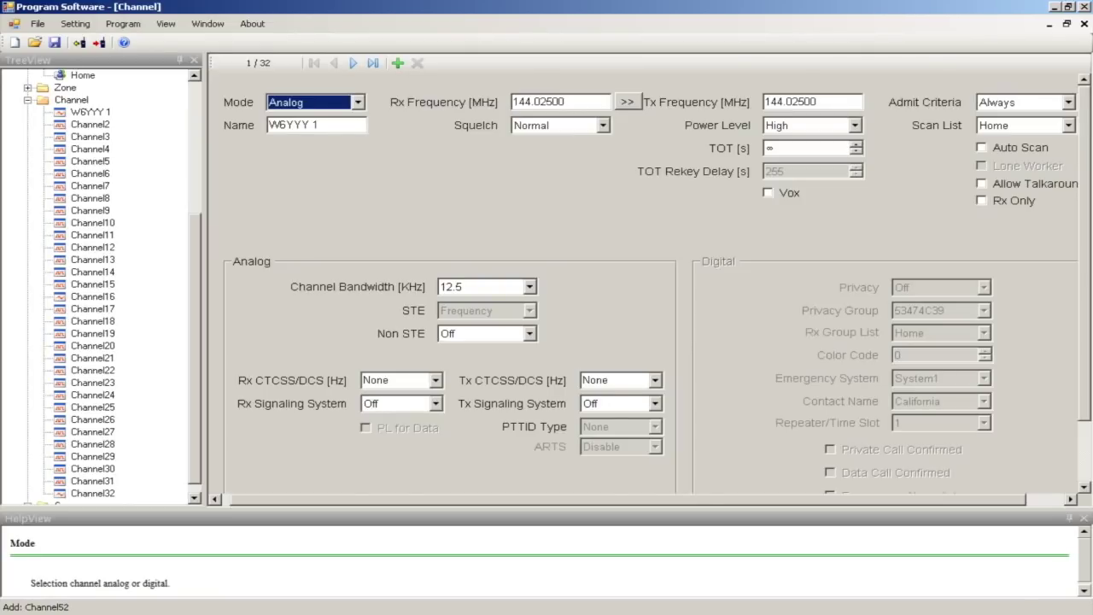
left_click(656, 381)
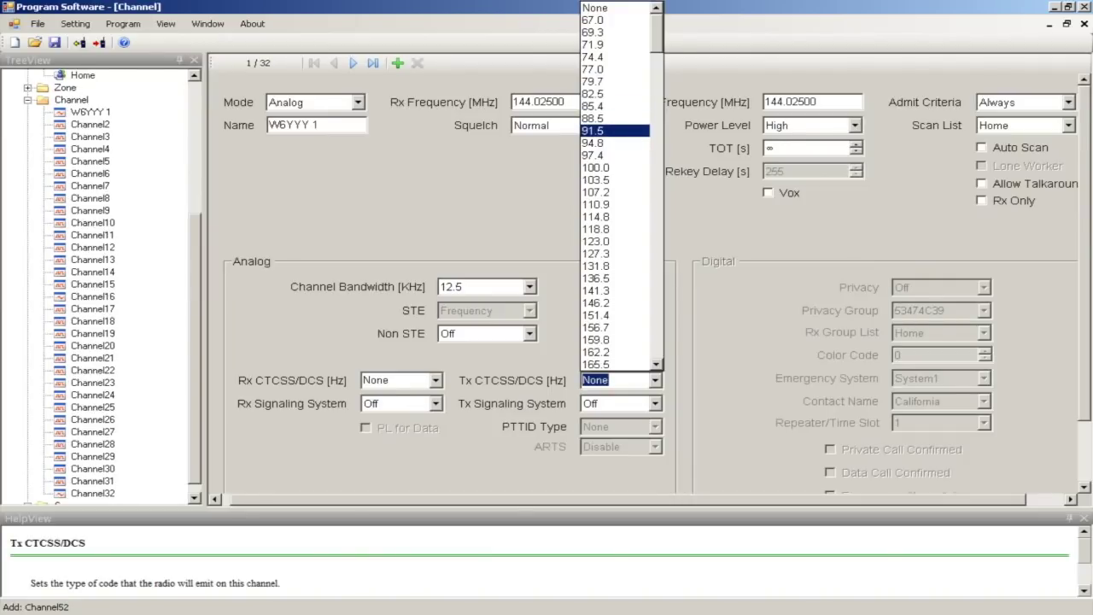
left_click(598, 143)
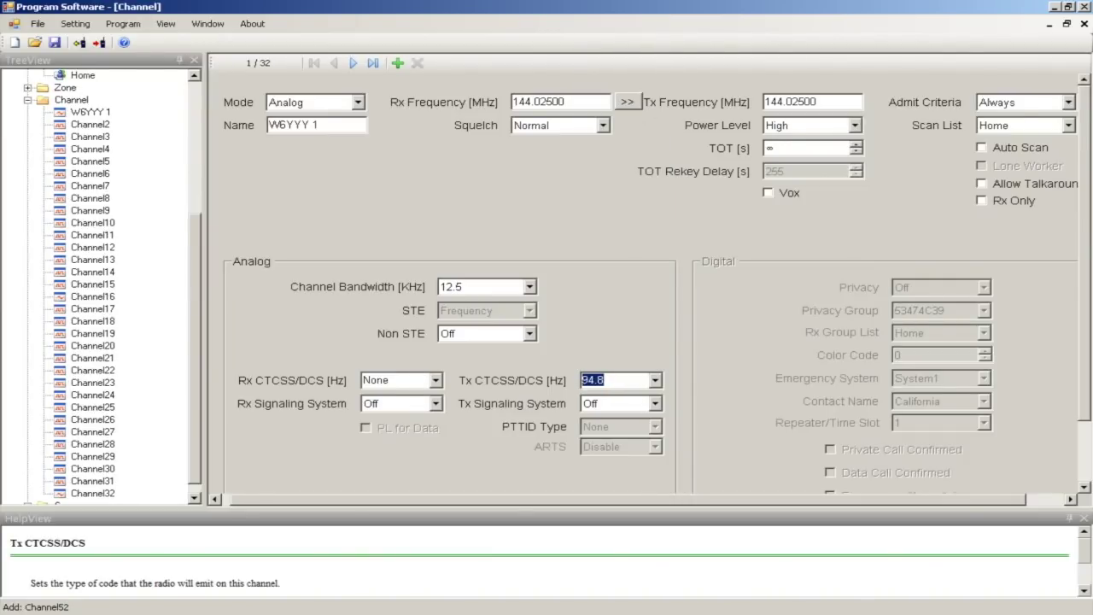
Set the analog channel's Rx CTCSS/DCS tone to 94.8 Hz
scroll(642, 282, "down", 2)
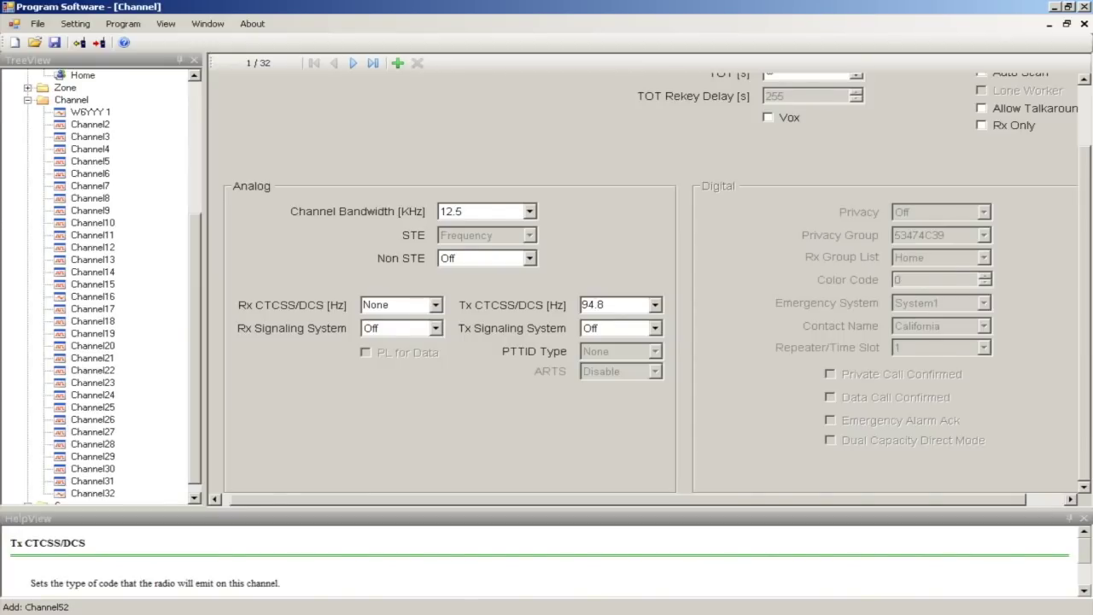
left_click(436, 305)
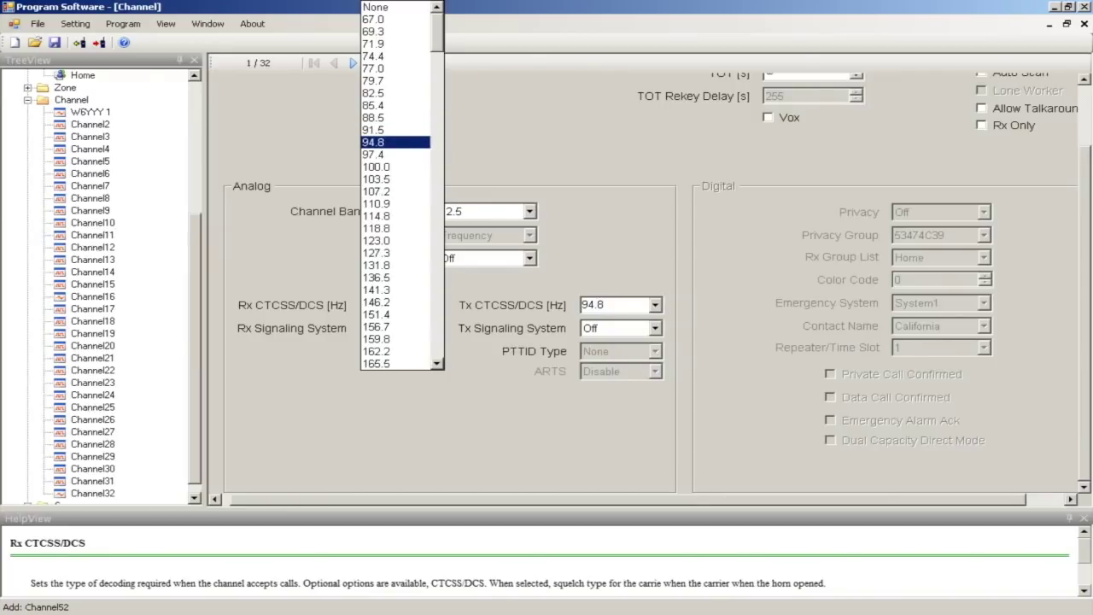
left_click(396, 143)
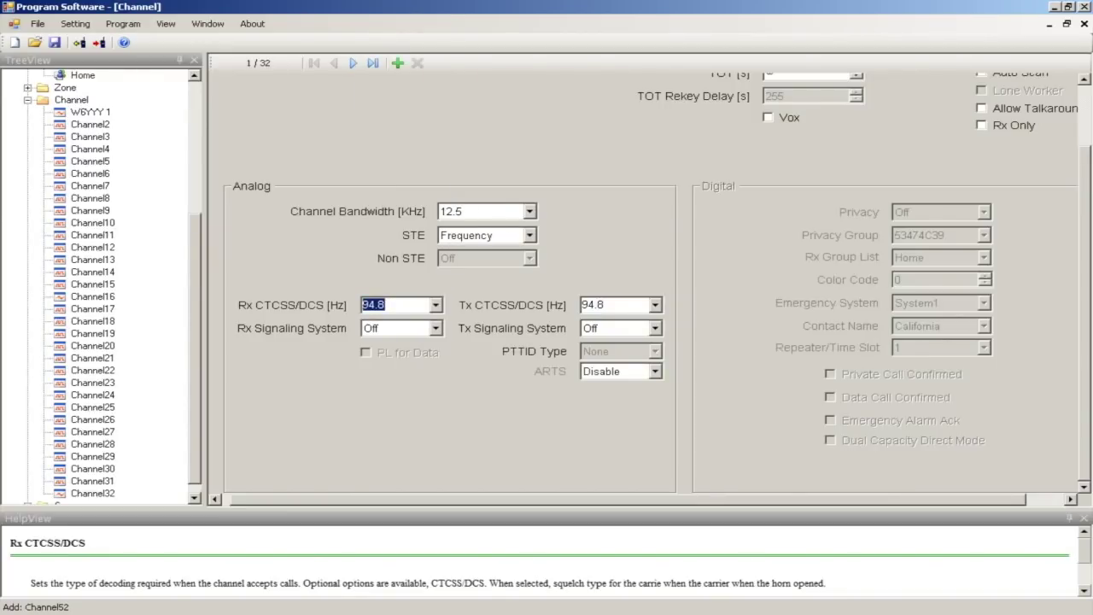
scroll(642, 282, "up", 2)
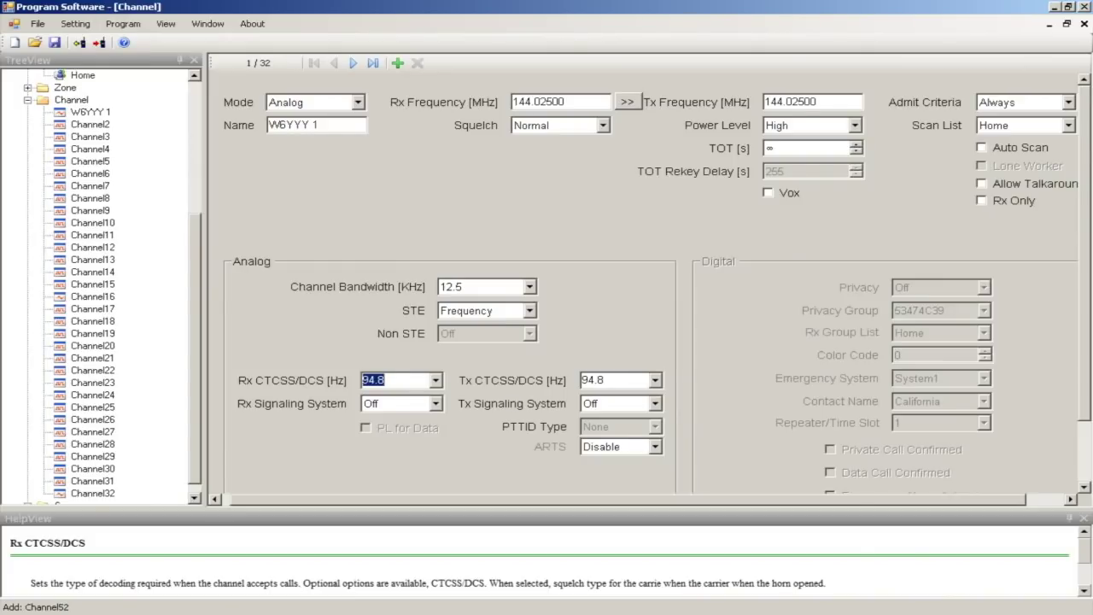
Set the analog channel's Rx CTCSS/DCS tone back to None
left_click(435, 381)
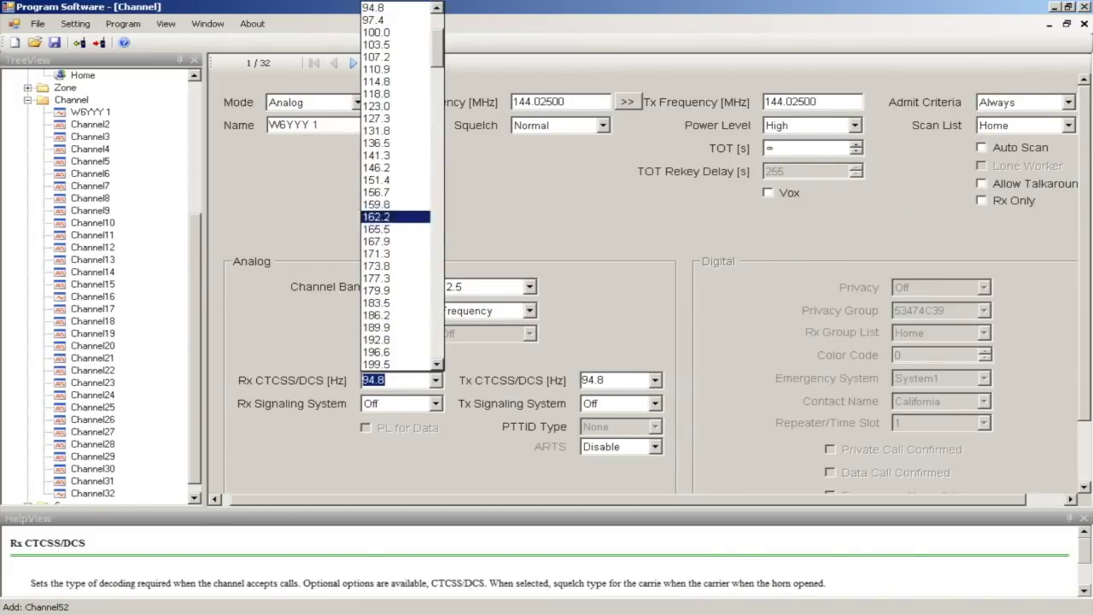
key("Up")
key("Up")
key("Up")
key("Up")
key("Up")
key("Up")
key("Up")
key("Up")
key("Up")
key("Up")
key("Up")
key("Down")
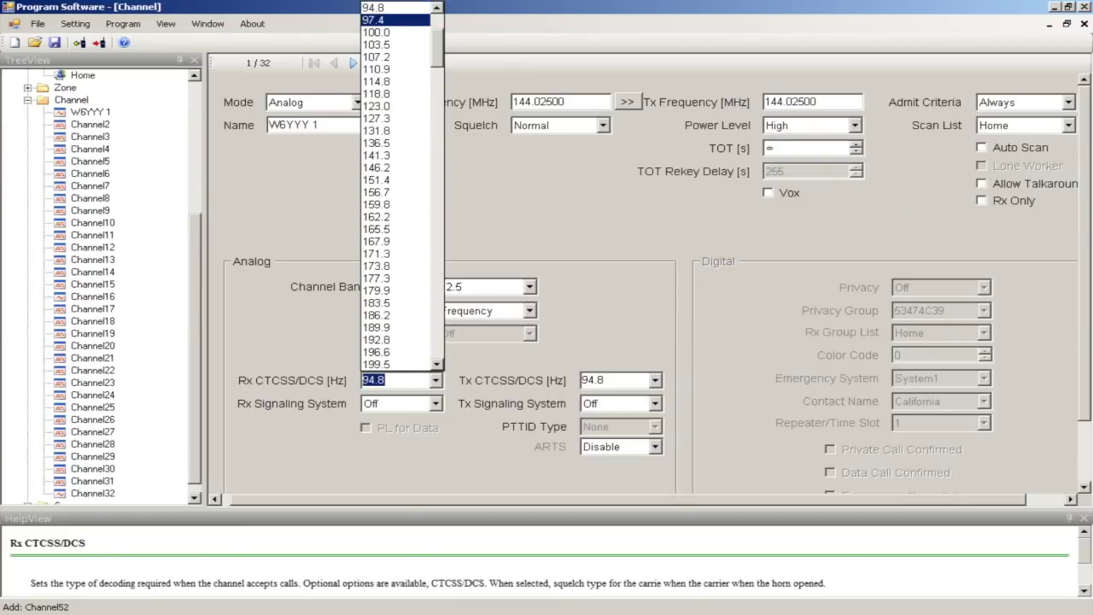
key("Up")
key("Up")
key("Up")
key("Up")
key("Up")
key("Up")
key("Up")
key("Up")
key("Up")
key("Up")
key("Up")
key("Up")
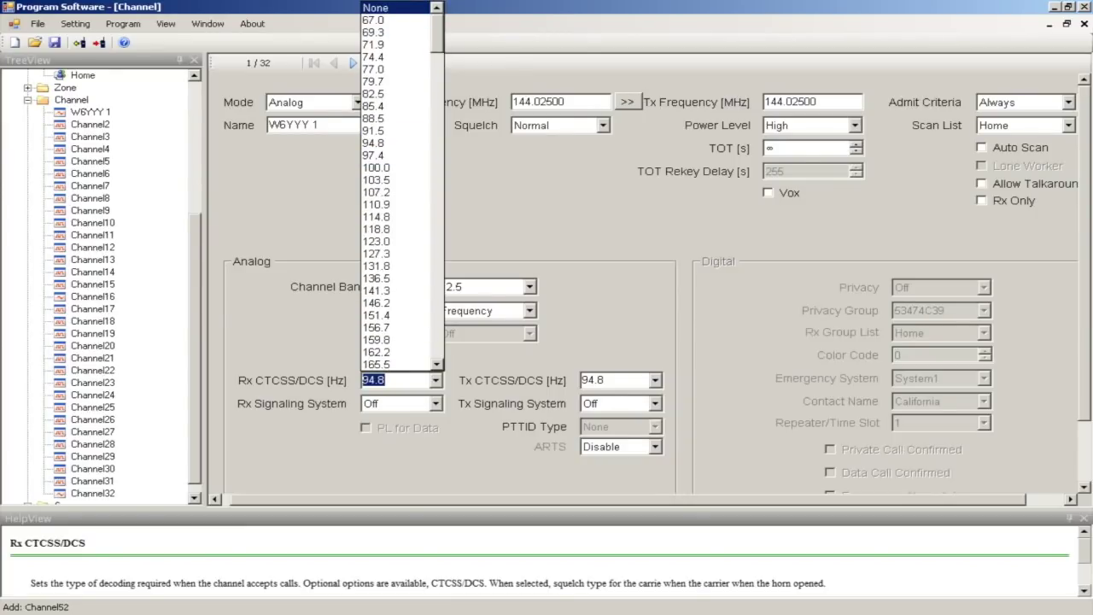
key("Return")
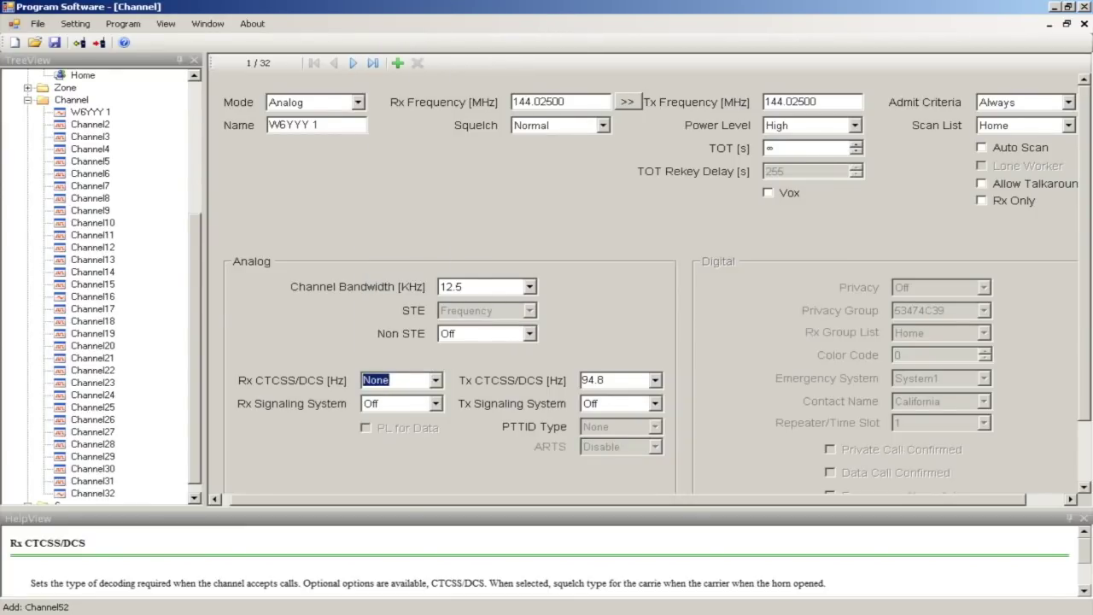
Collapse the Channel folder, expand the Scan folder and open the Home scan list's settings
left_click(91, 113)
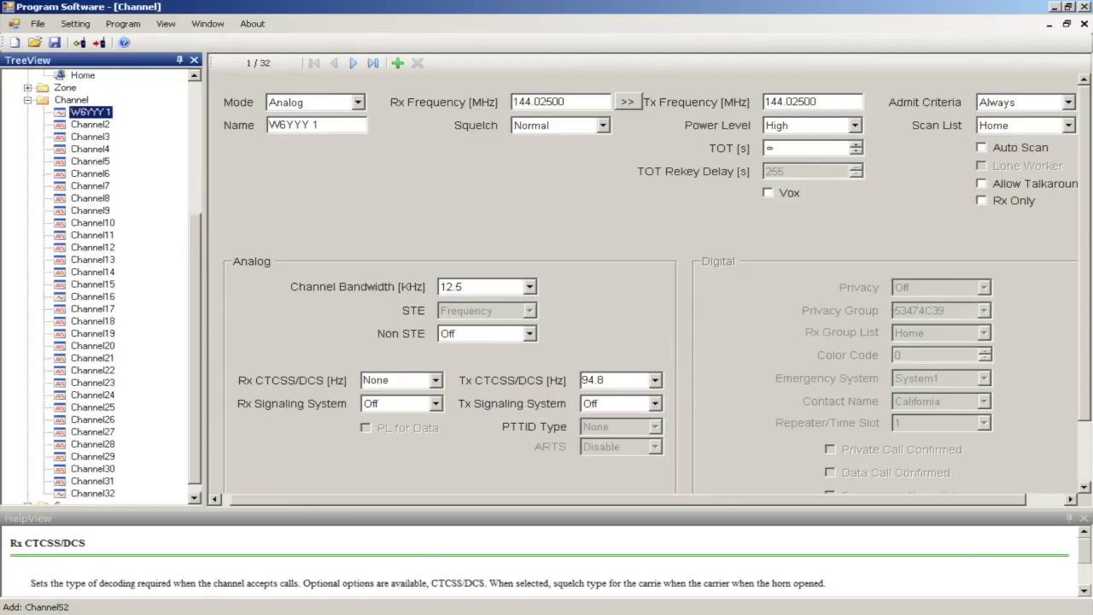
key("Left")
key("Left")
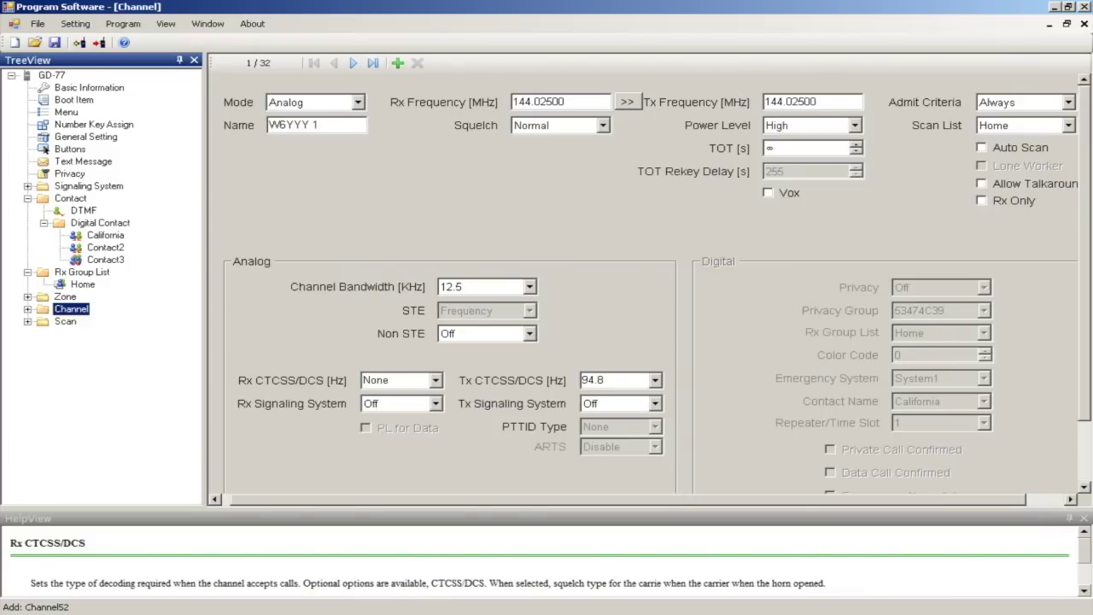
left_click(27, 321)
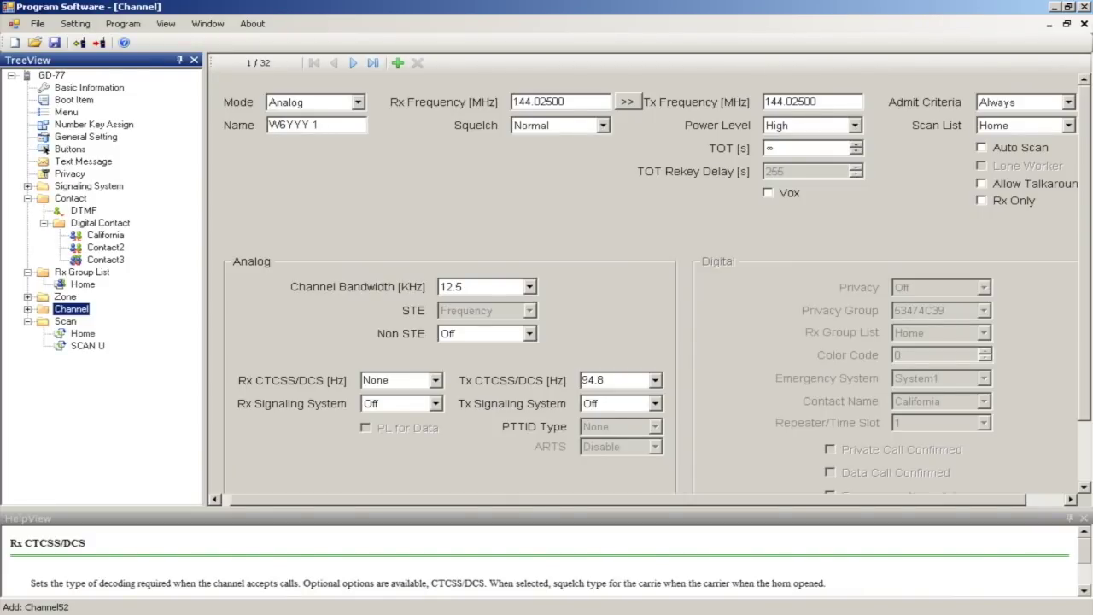
key("Down")
key("Down")
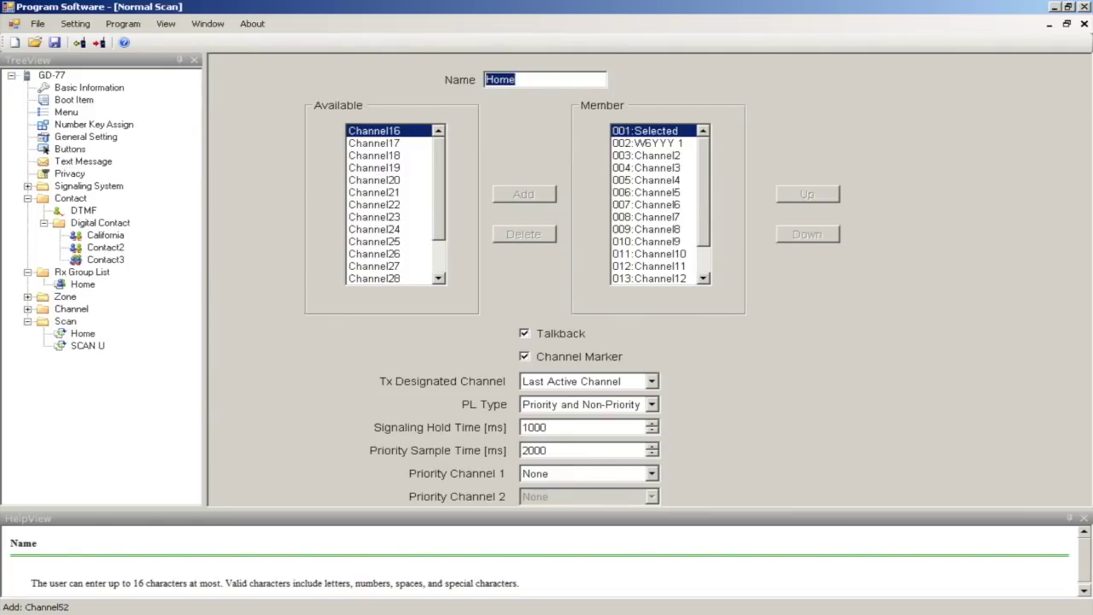
Remove Channel2 through Channel15 from the Home scan list's members, keeping only Selected and W6YYY 1
left_click(647, 155)
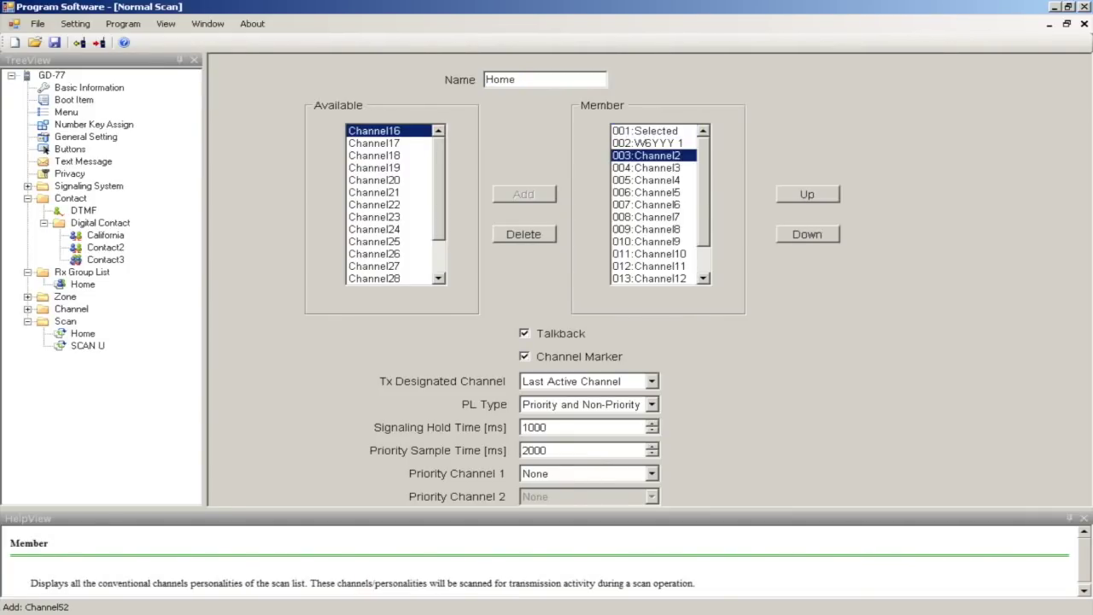
left_click(649, 279)
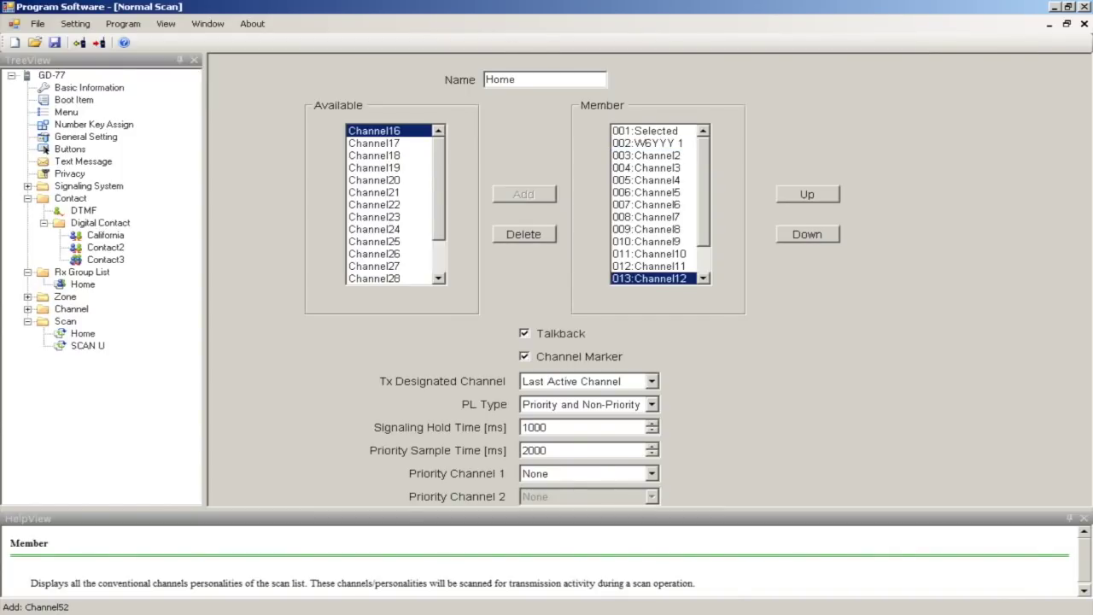
left_click(524, 234)
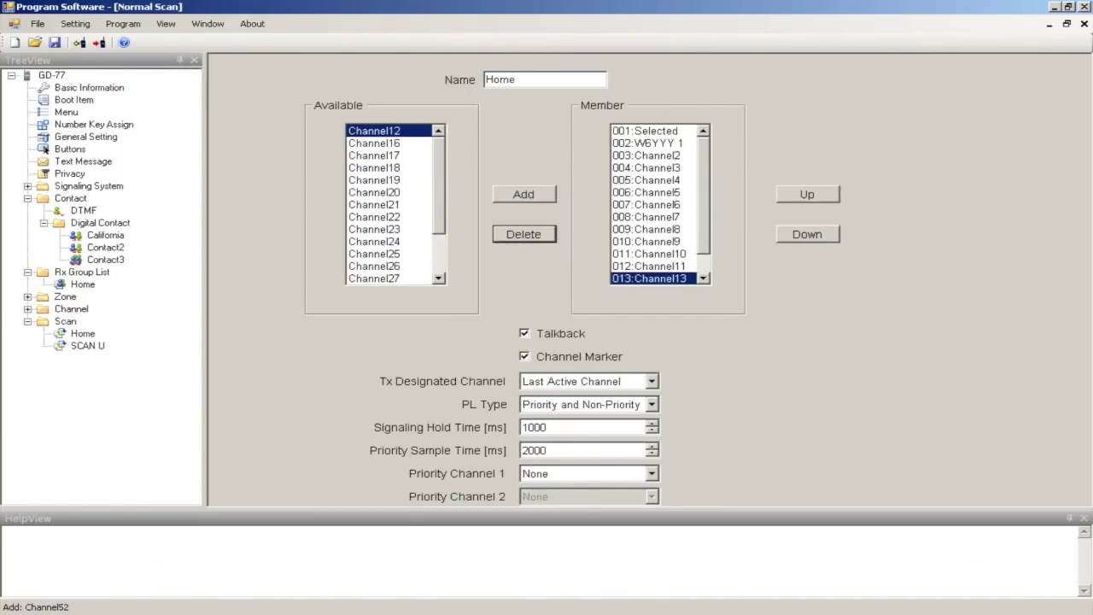
left_click(524, 234)
key("space")
key("space")
key("space")
key("space")
key("space")
key("space")
key("space")
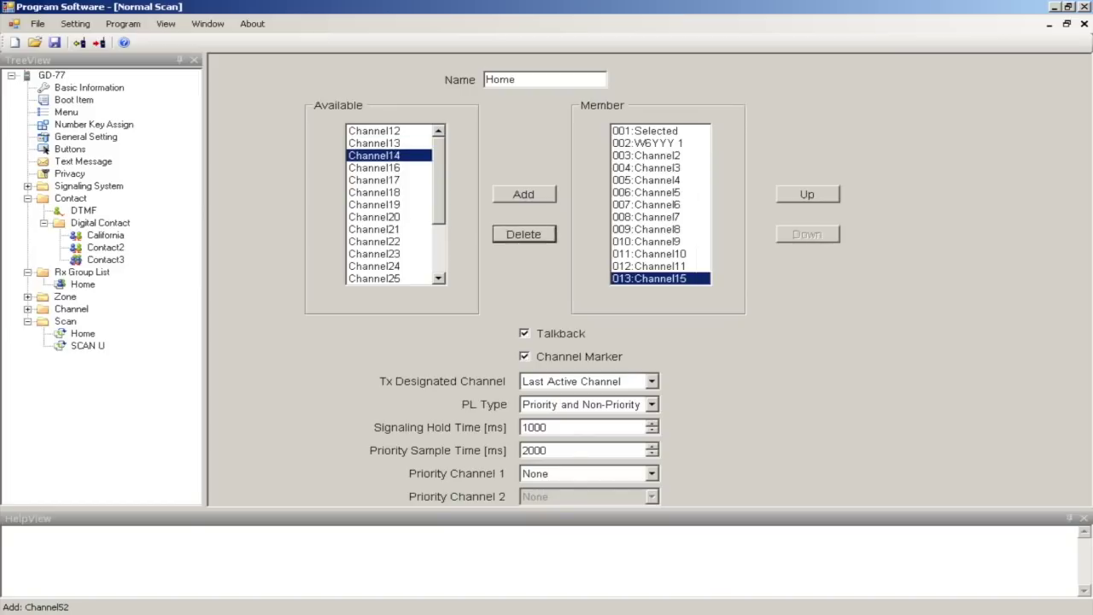
key("space")
key("space")
key("space")
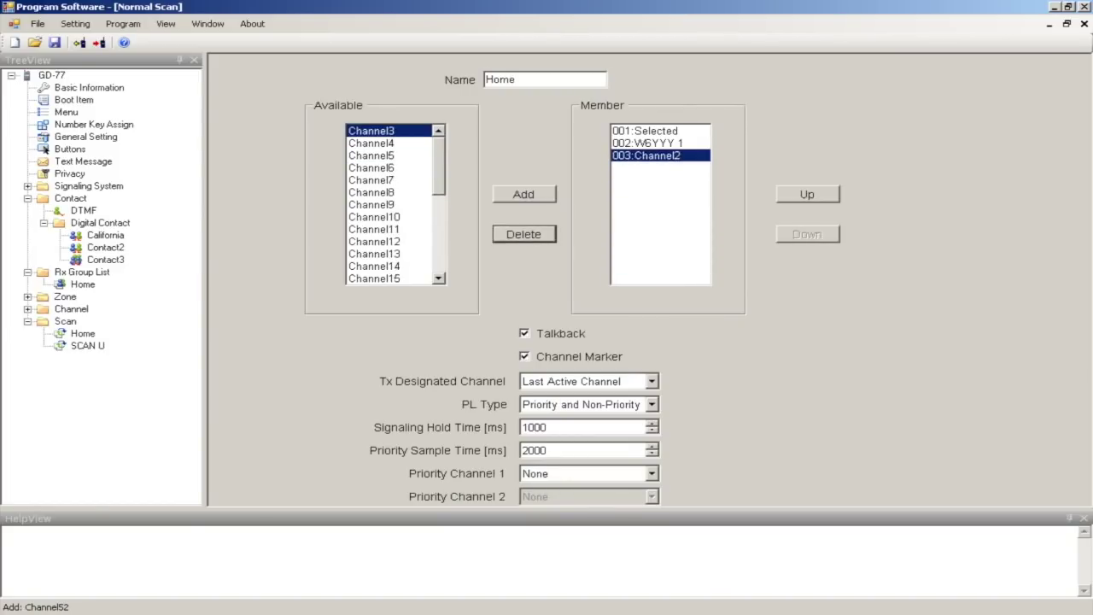
key("space")
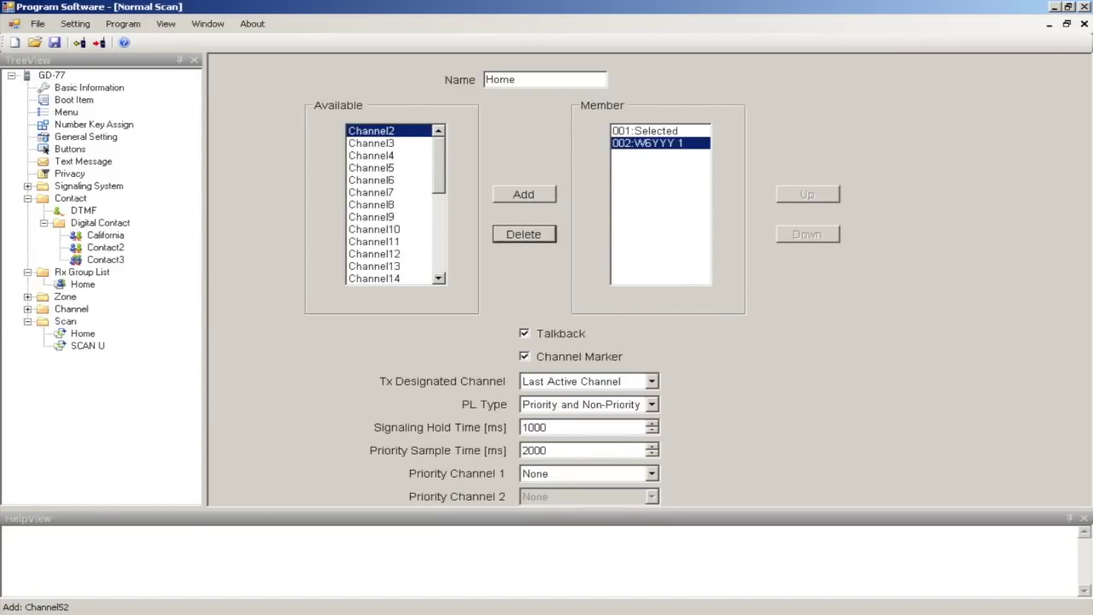
left_click(646, 131)
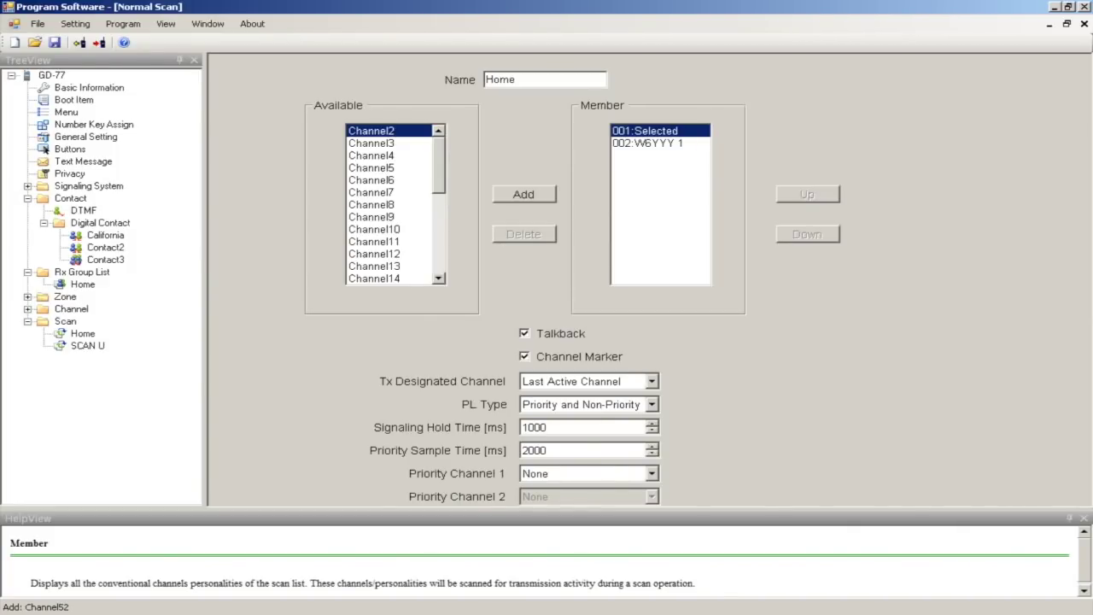
Rename the SCAN U scan list to "Analog"
left_click(87, 346)
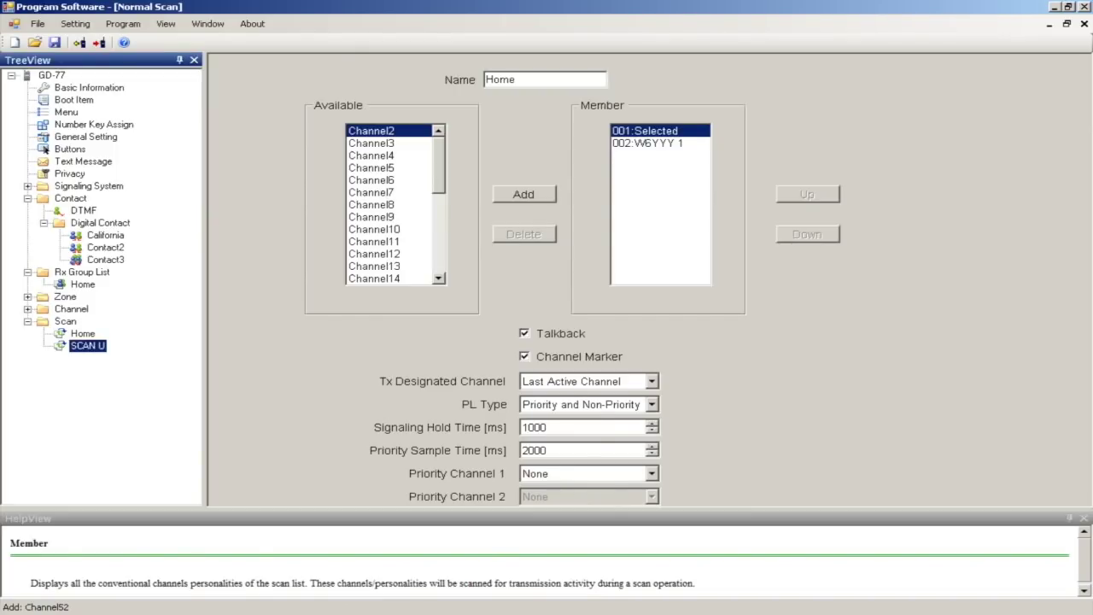
right_click(98, 345)
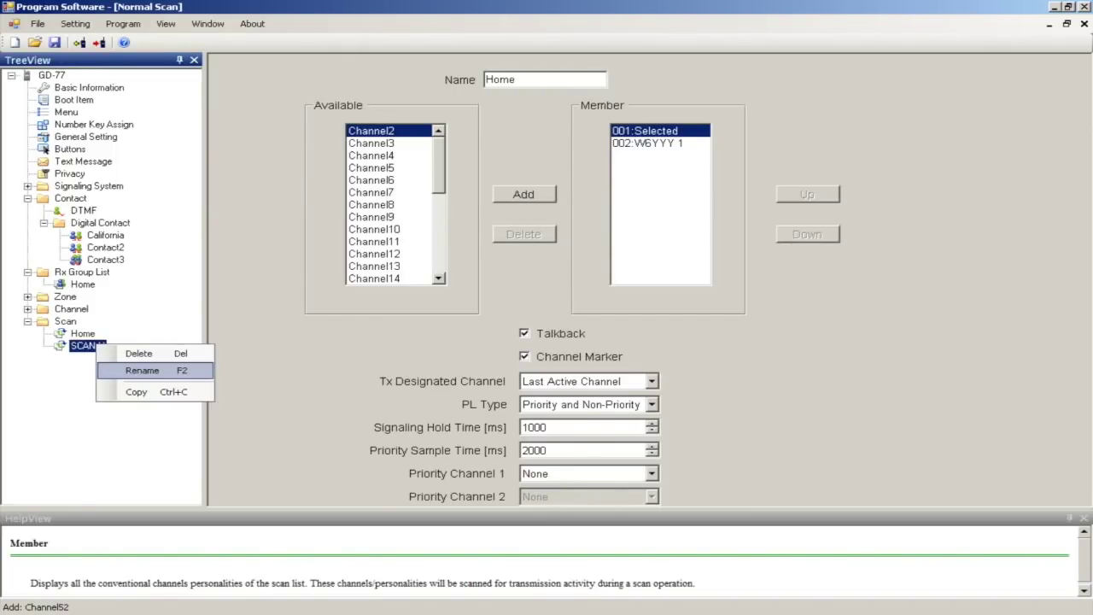
left_click(142, 369)
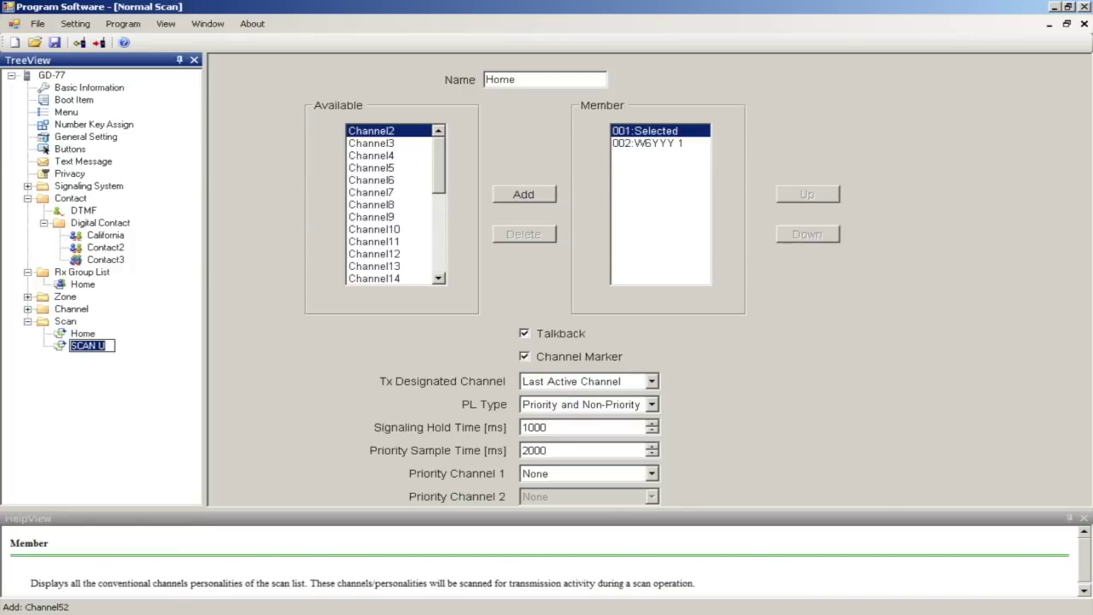
type("Analog")
key("Return")
Rename the digital contact Contact2 to "NorCal" and open its settings with the Call ID selected for editing
left_click(104, 247)
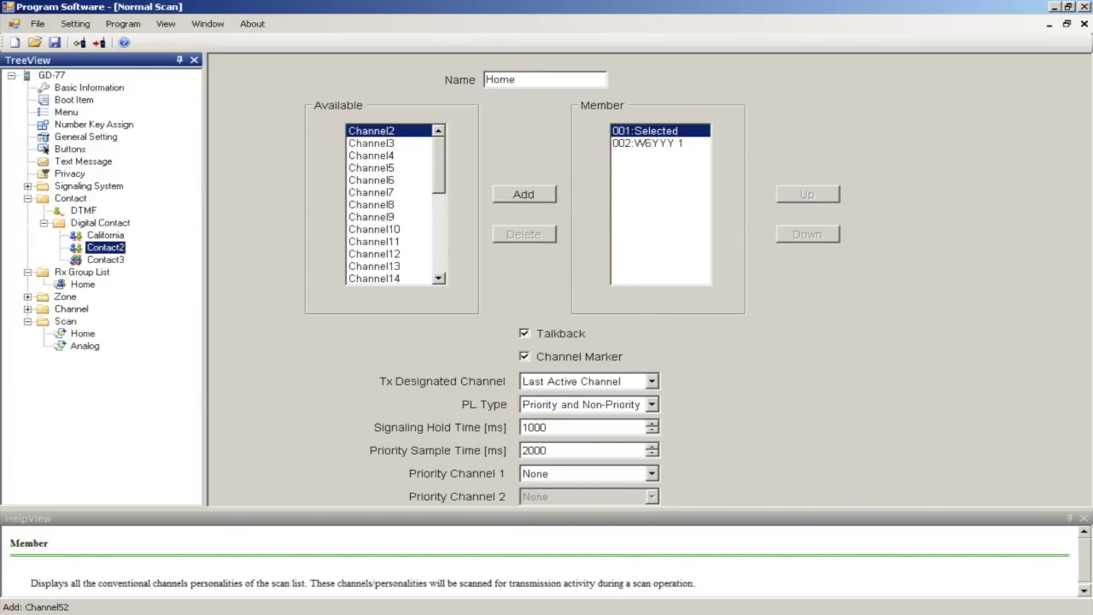
right_click(105, 247)
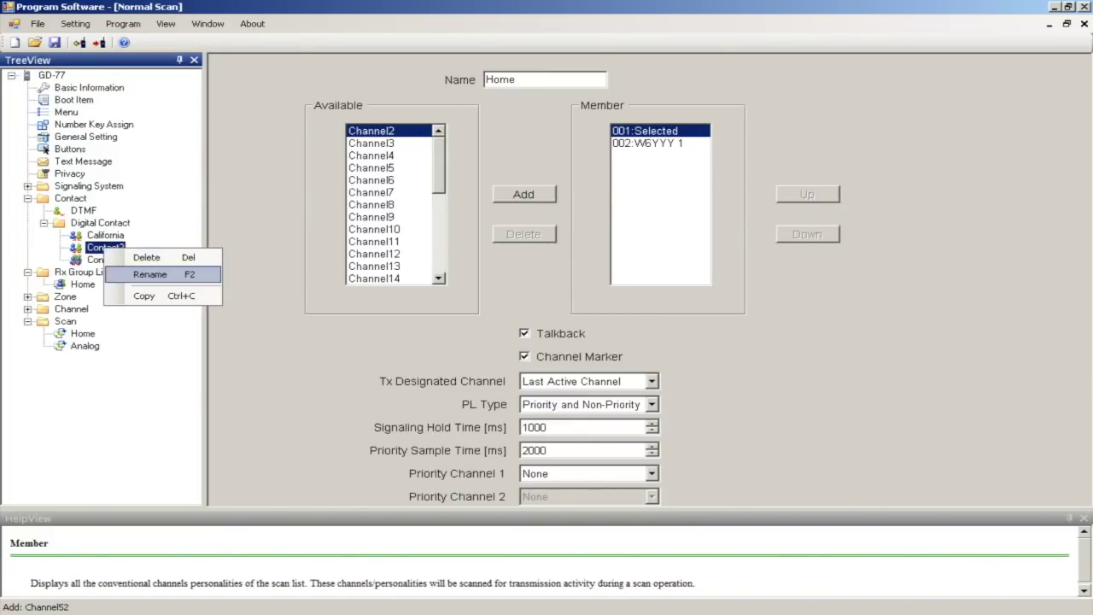
left_click(150, 275)
type("No")
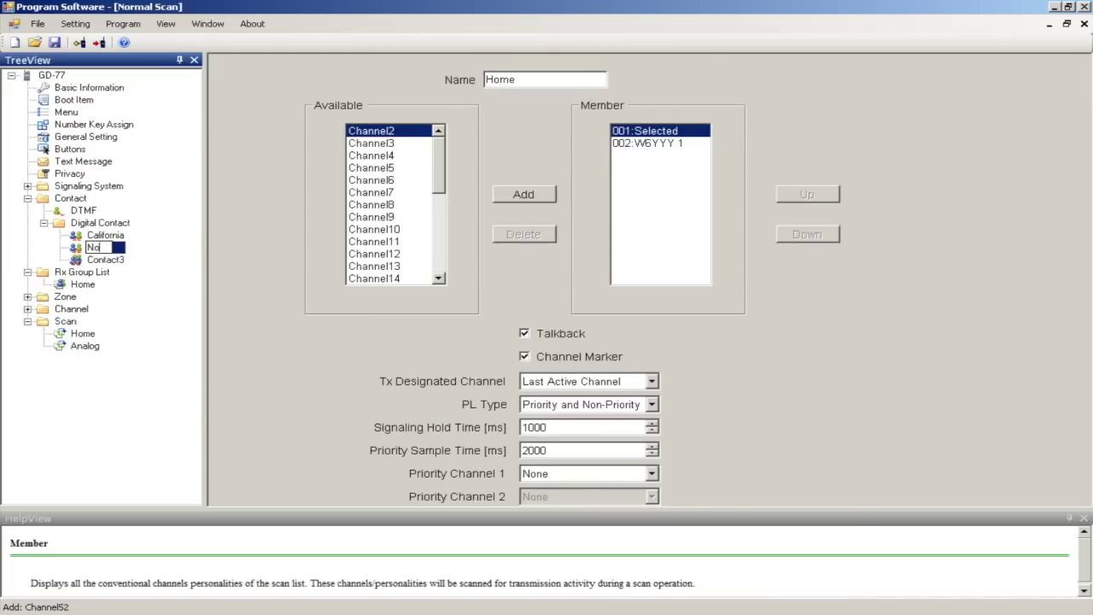
type("rCal")
key("Return")
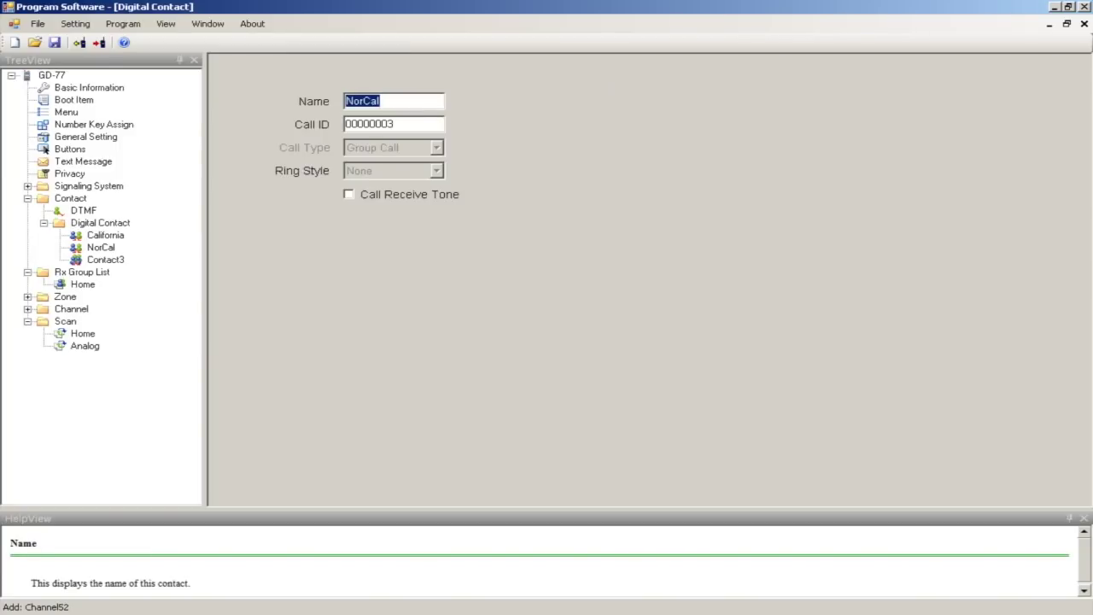
left_click(395, 125)
double_click(388, 125)
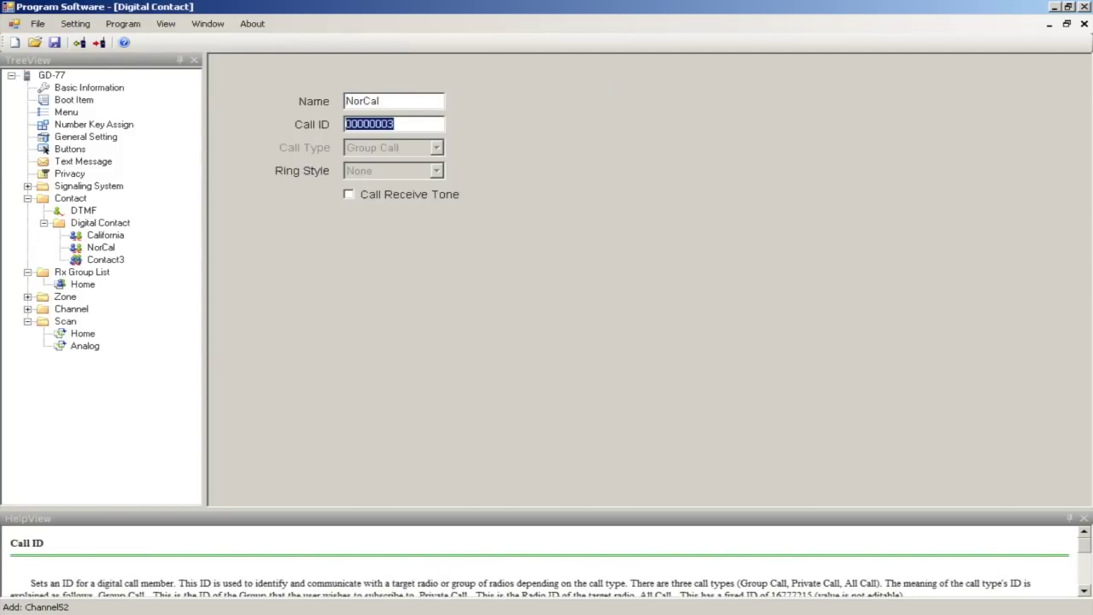
Expand the Zone folder, rename Zone1 to "Home" and open that zone's settings
left_click(27, 297)
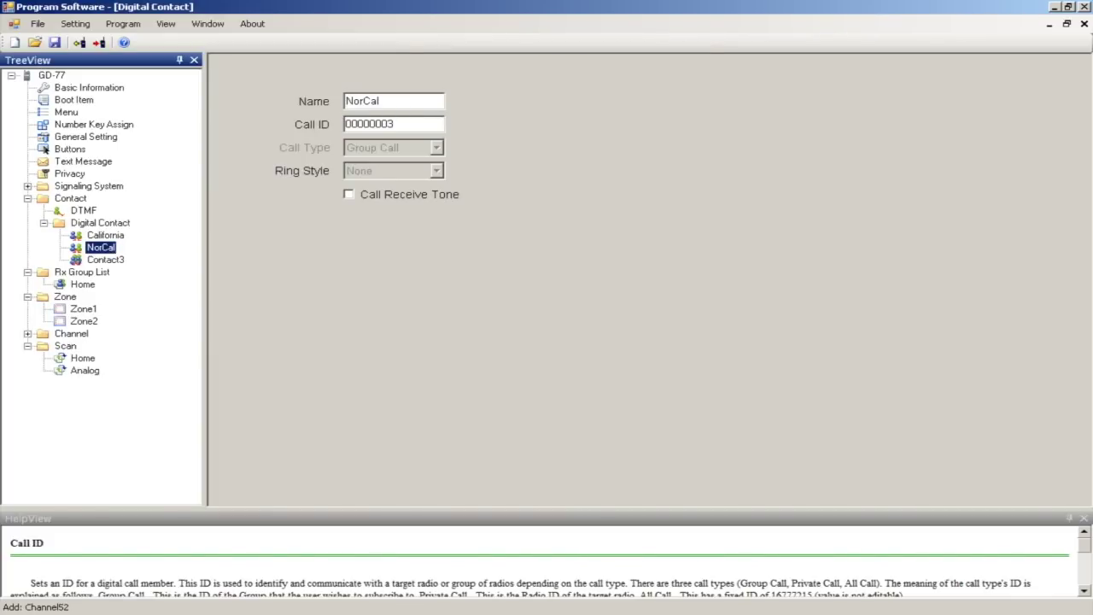
left_click(84, 309)
right_click(83, 308)
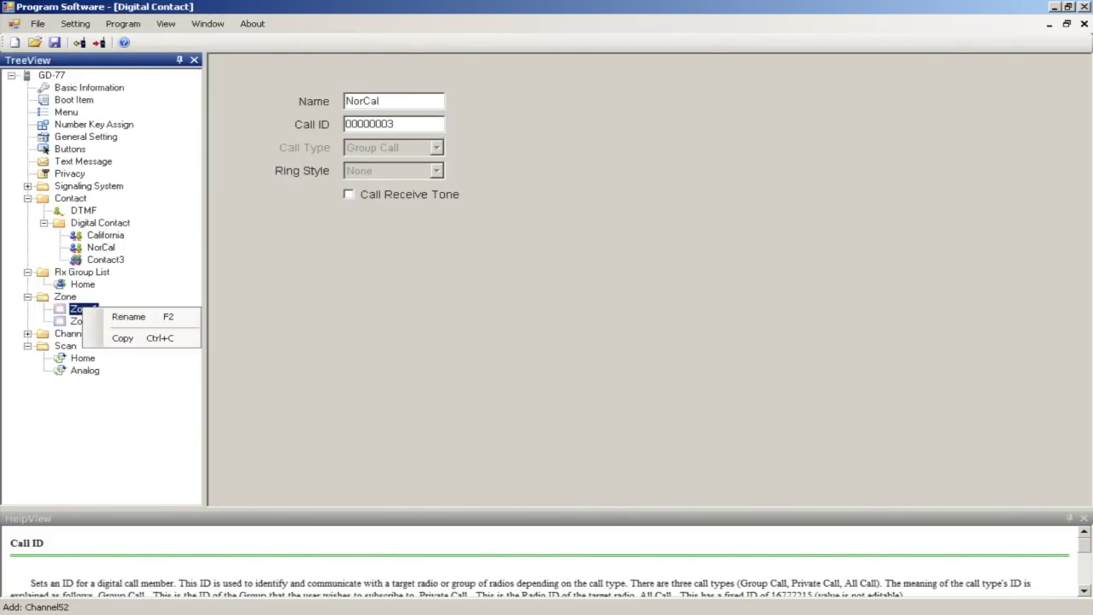
left_click(128, 316)
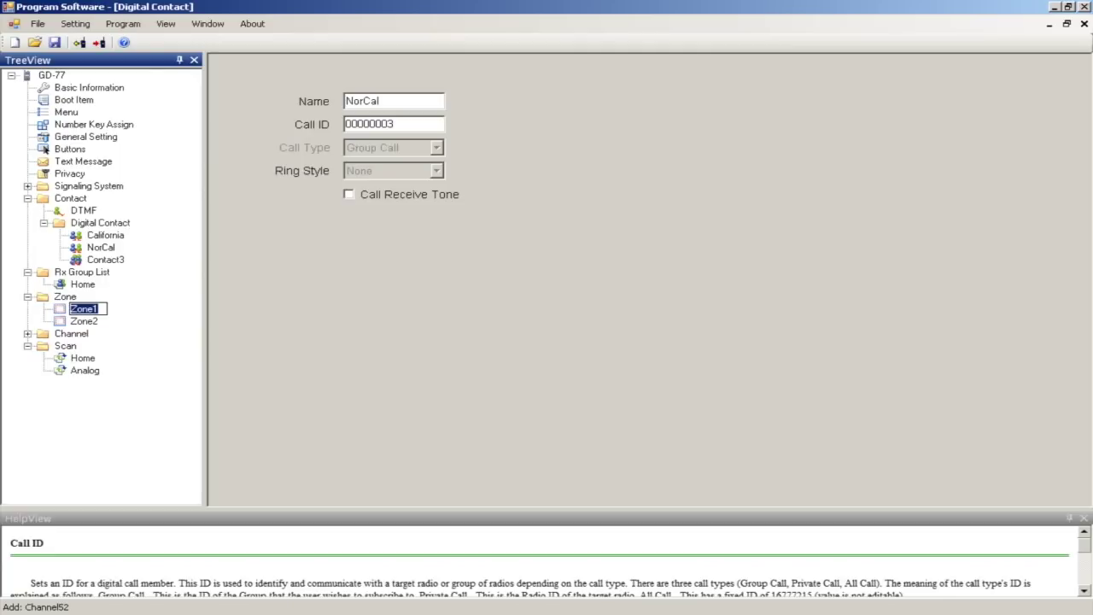
type("Home")
key("Return")
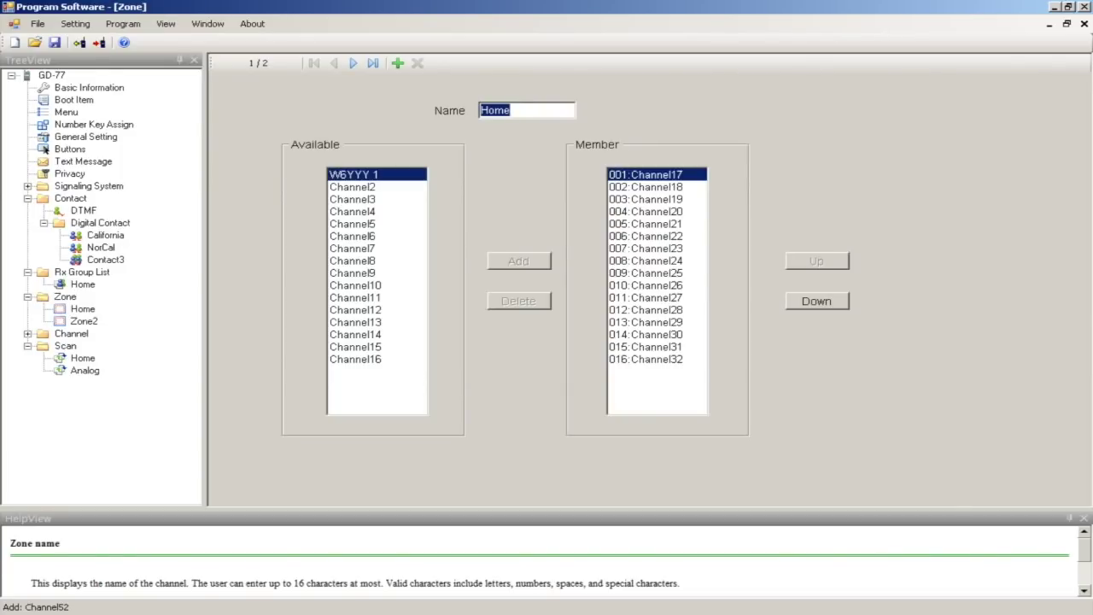
Remove Channel18 through Channel32 from the Home zone's members and add W6YYY 1 to them
left_click(647, 360)
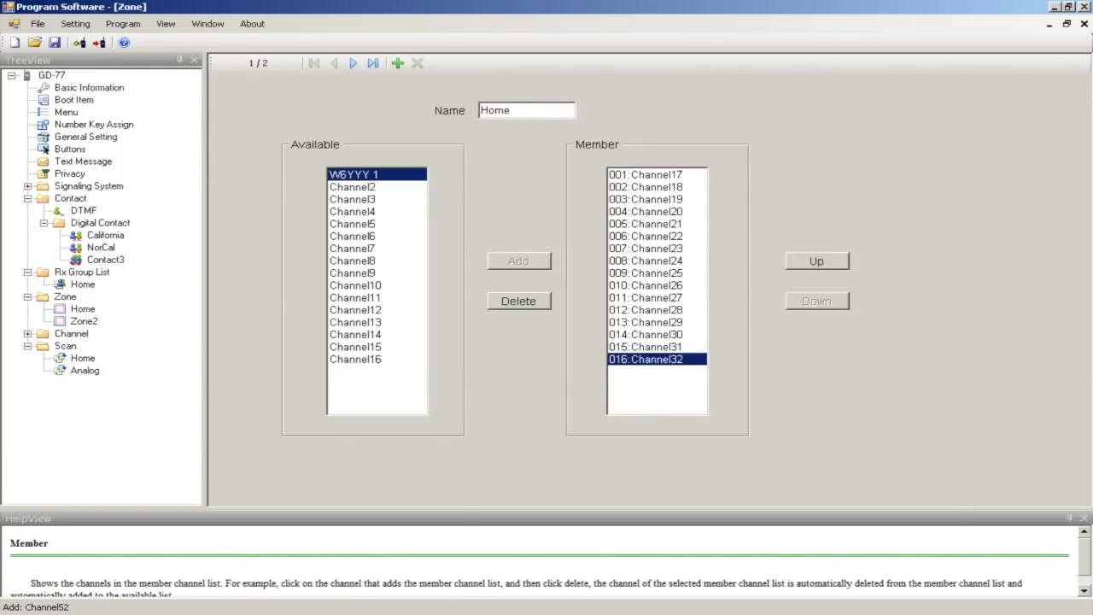
left_click(519, 301)
left_click(519, 301)
left_click(518, 301)
left_click(519, 301)
left_click(518, 301)
left_click(519, 301)
left_click(519, 301)
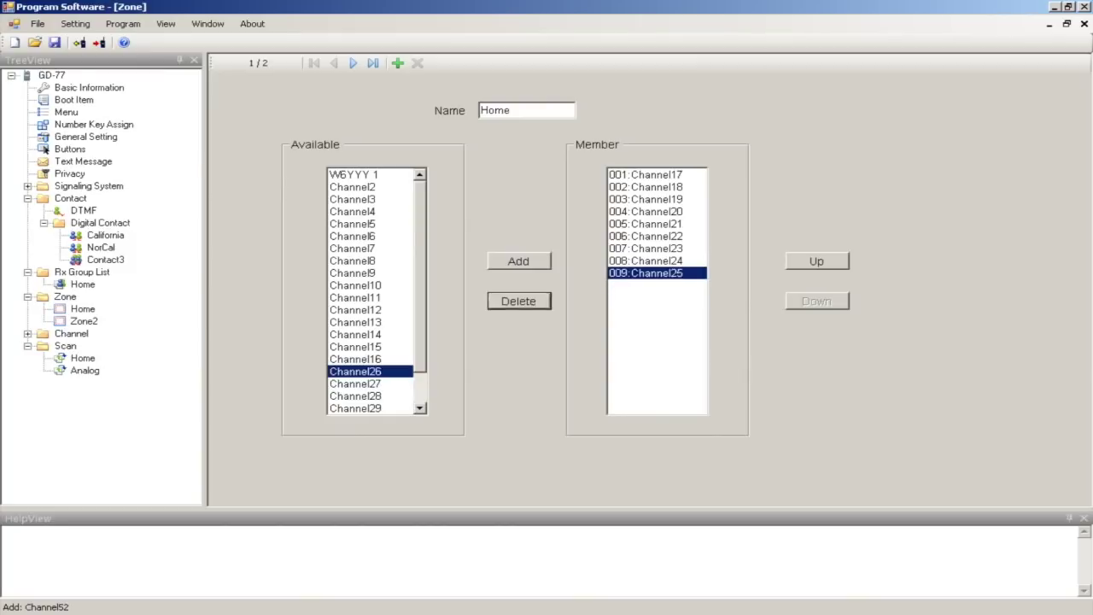
double_click(518, 302)
key("Delete")
key("Delete")
key("Delete")
key("Delete")
key("Delete")
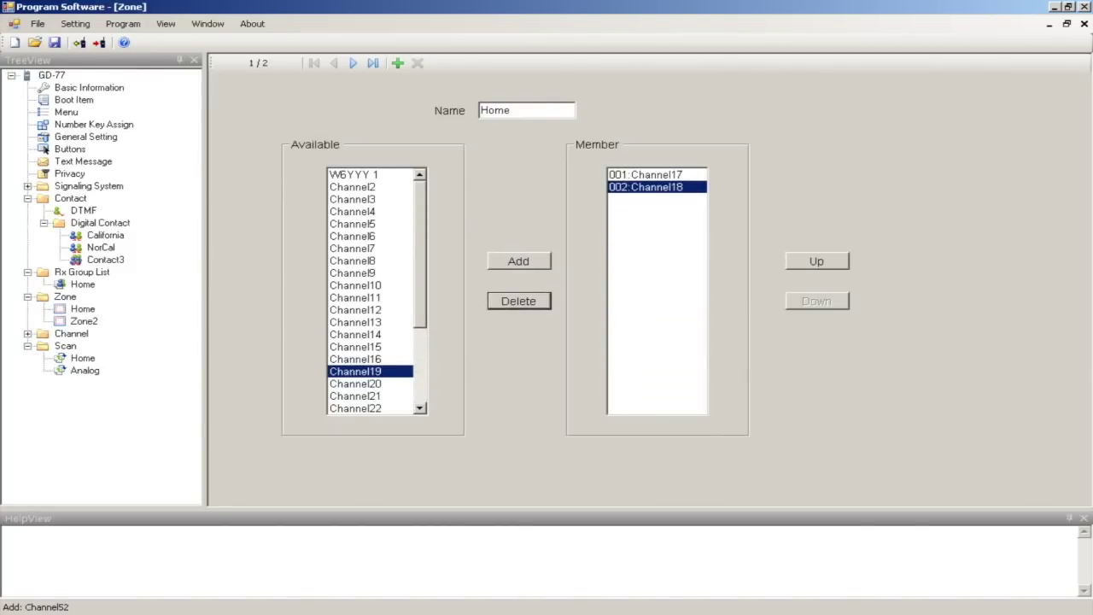
key("Delete")
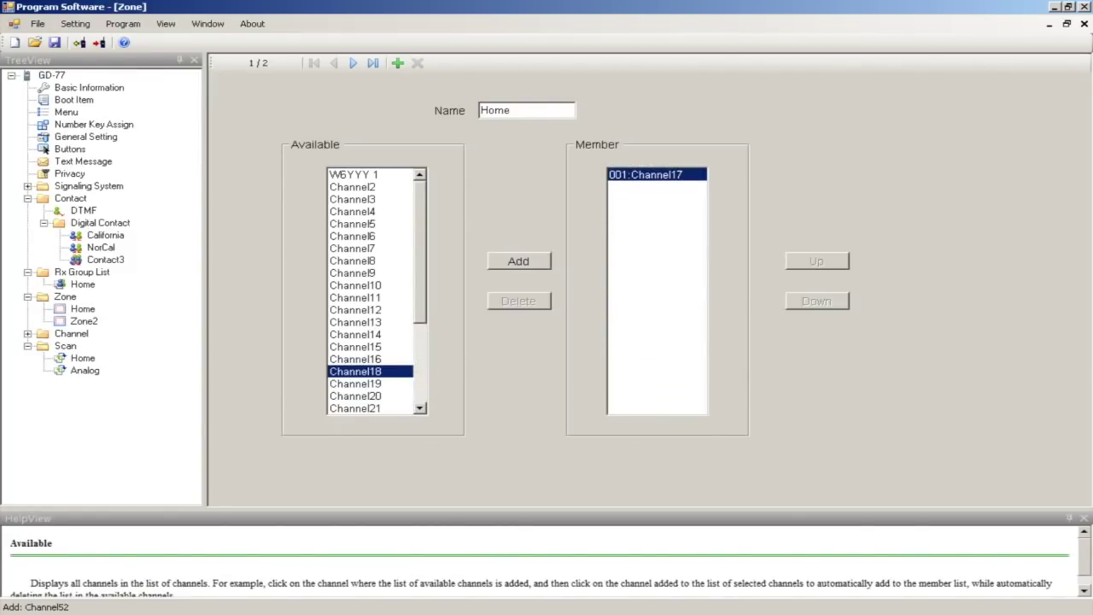
left_click(354, 175)
left_click(519, 262)
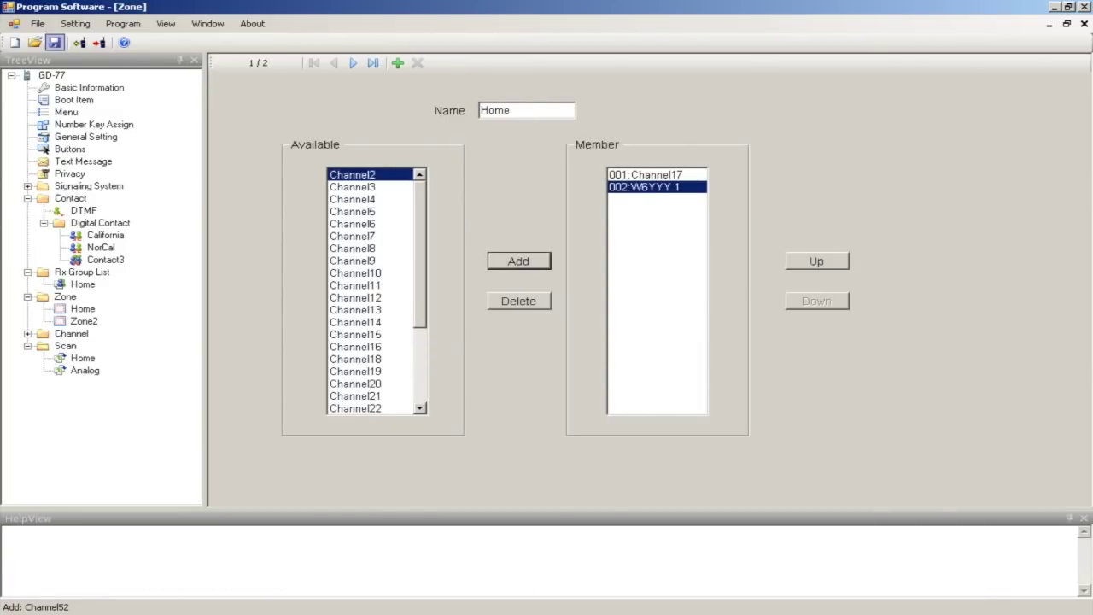
left_click(38, 23)
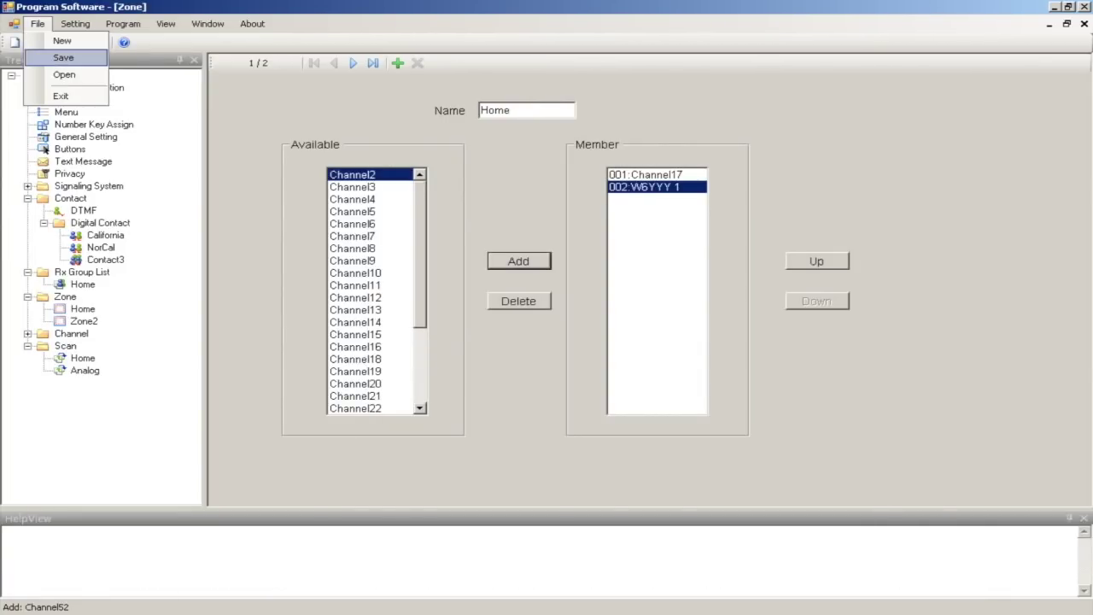
left_click(63, 57)
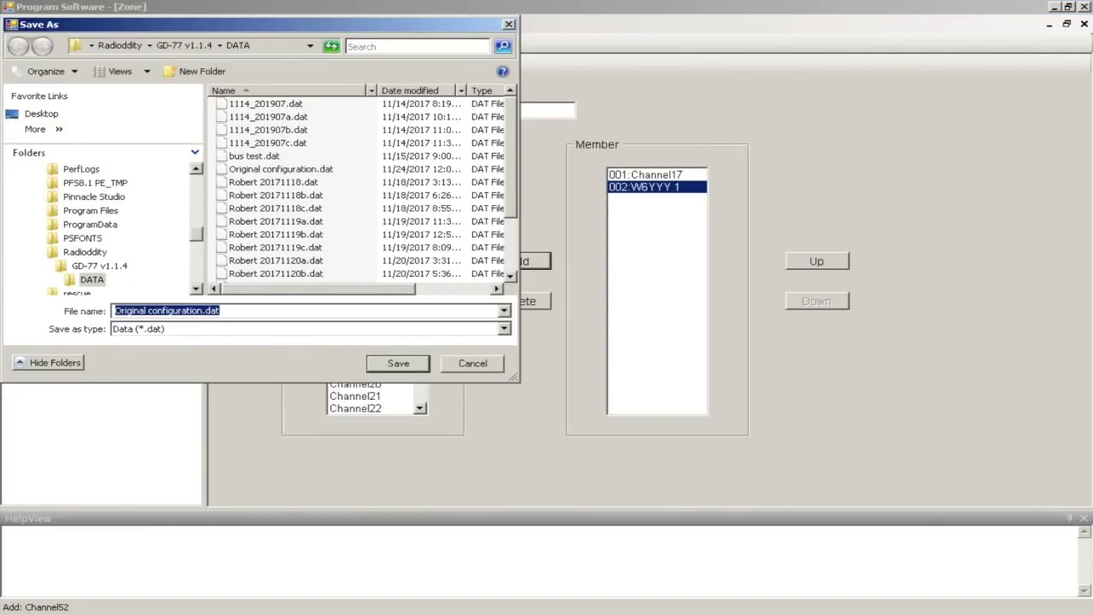
double_click(223, 25)
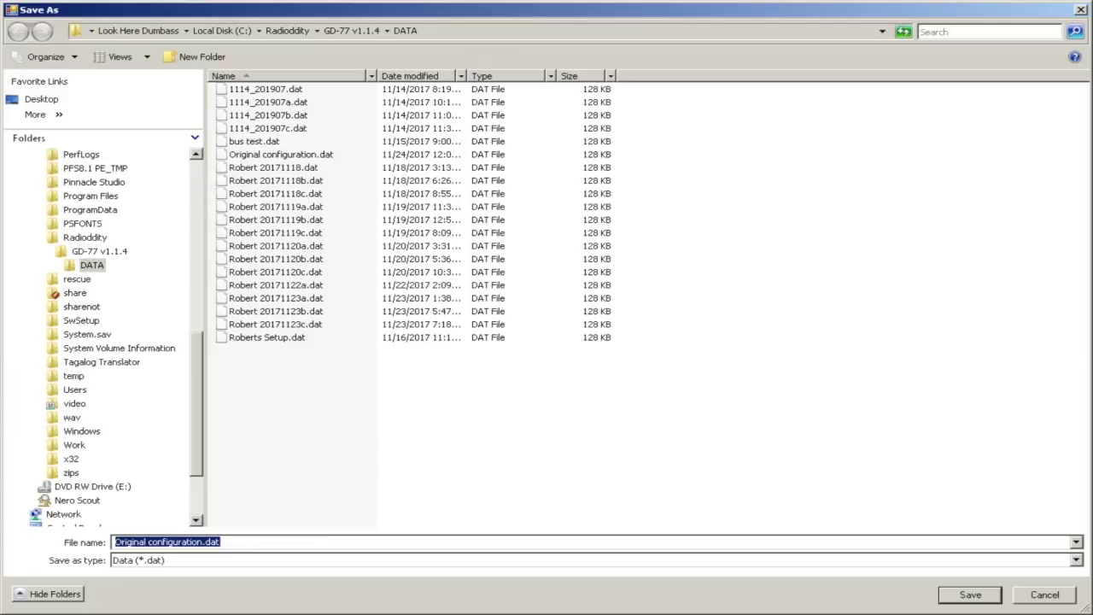
left_click(1082, 10)
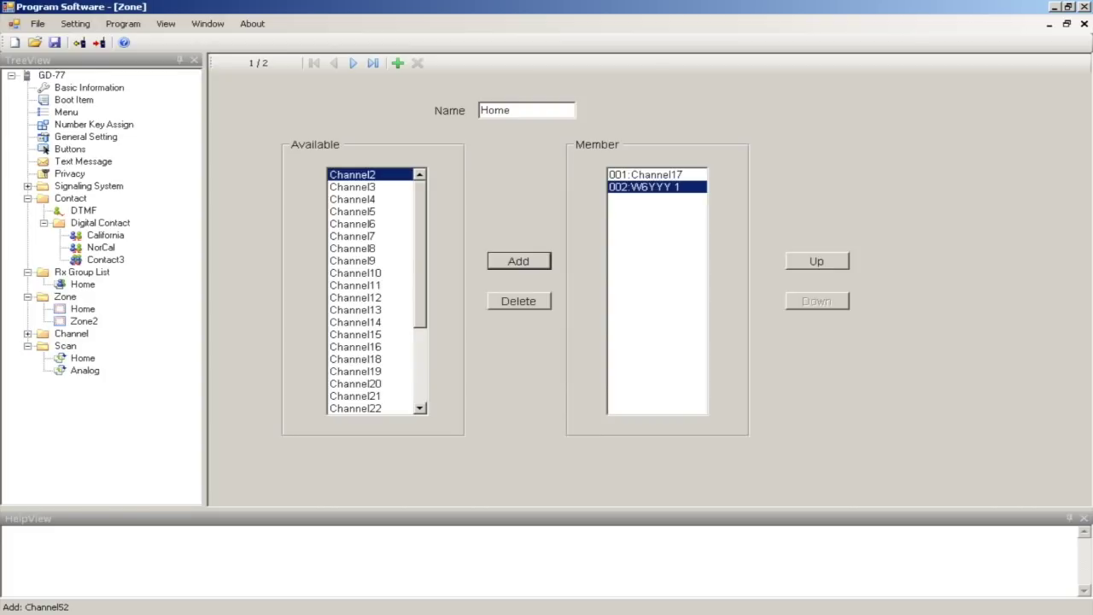
Rename the zone Zone2 to "LosAngeles"
left_click(84, 322)
right_click(80, 322)
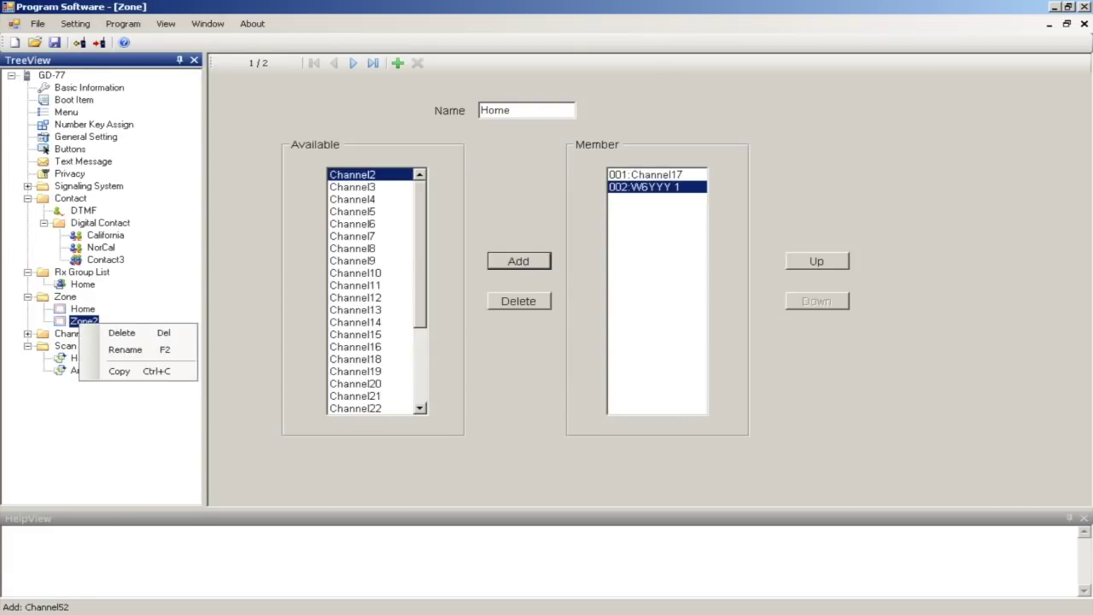
left_click(111, 350)
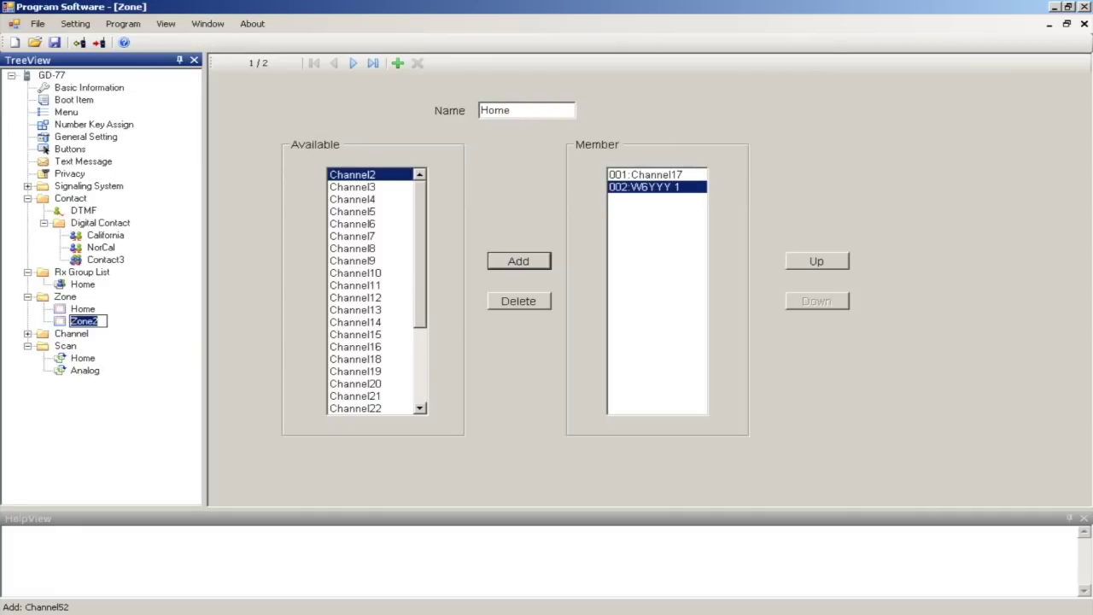
type("Smell")
key("BackSpace")
key("BackSpace")
key("BackSpace")
key("BackSpace")
key("BackSpace")
key("BackSpace")
key("BackSpace")
type("Loa")
type("Angeles")
key("Return")
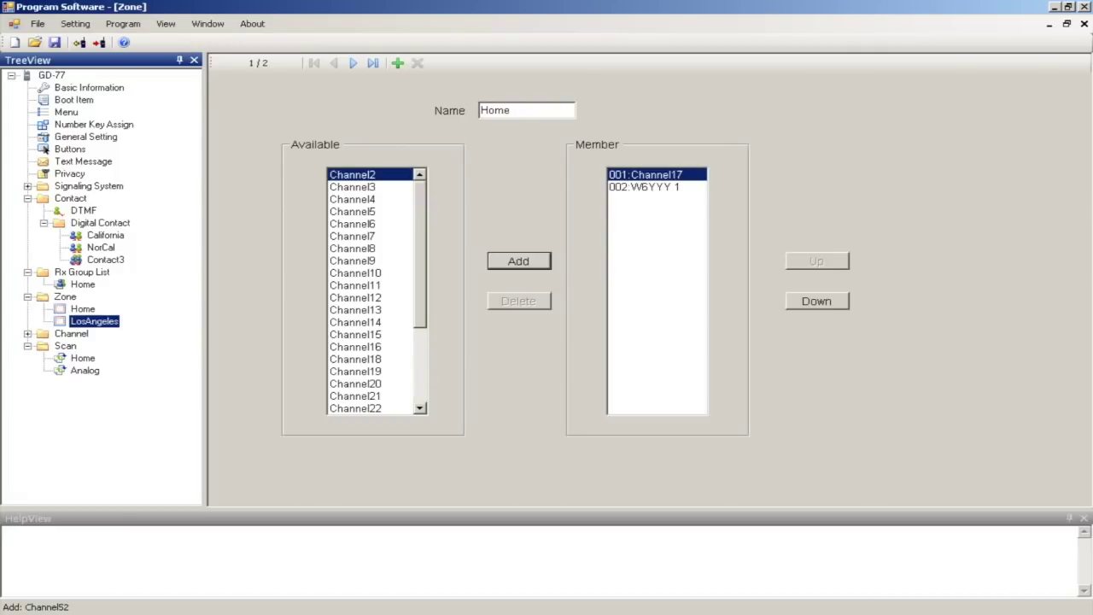
Rename the digital contact Contact3 to "USA" and open the radio's Basic Information
left_click(105, 259)
right_click(109, 259)
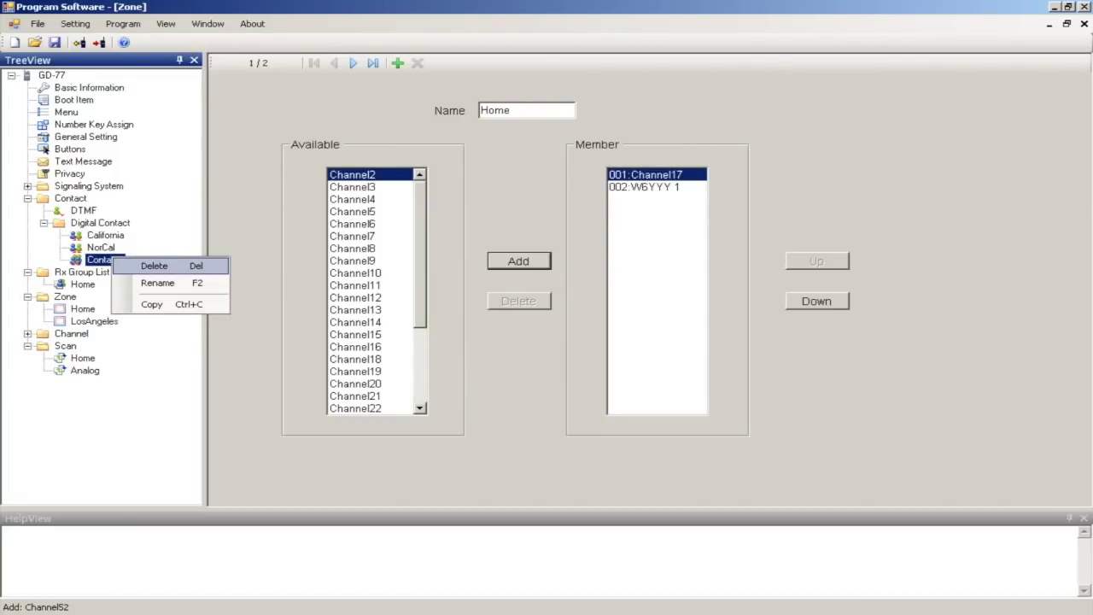
left_click(158, 283)
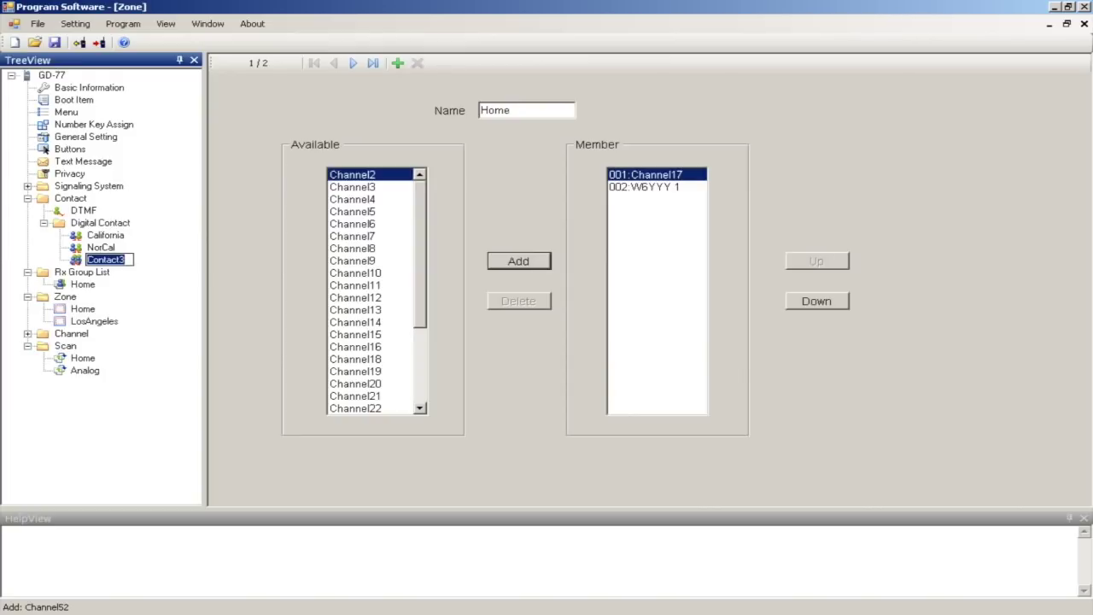
type("USA")
key("Return")
double_click(89, 88)
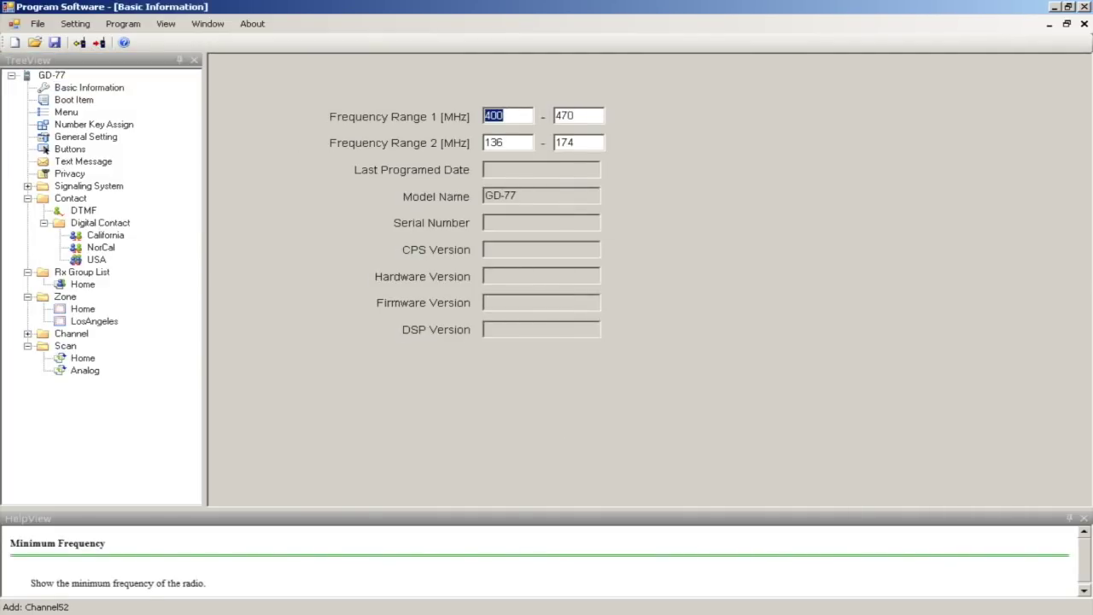